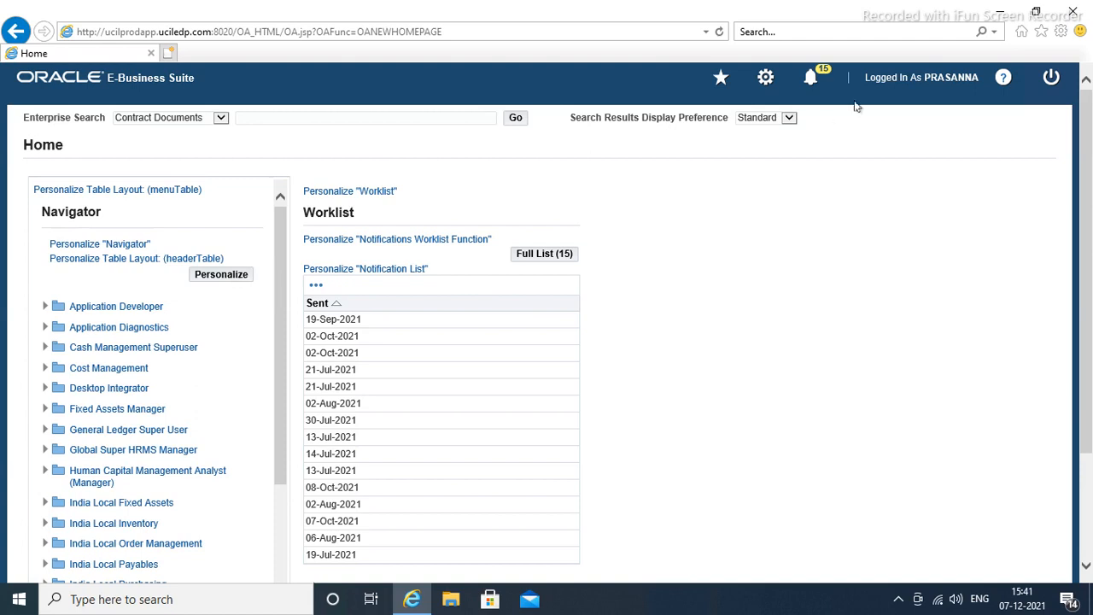
Step: Minimize the remote desktop session and switch to the Fusion vedio-Excell workbook in Excel
mouse_move(832, 9)
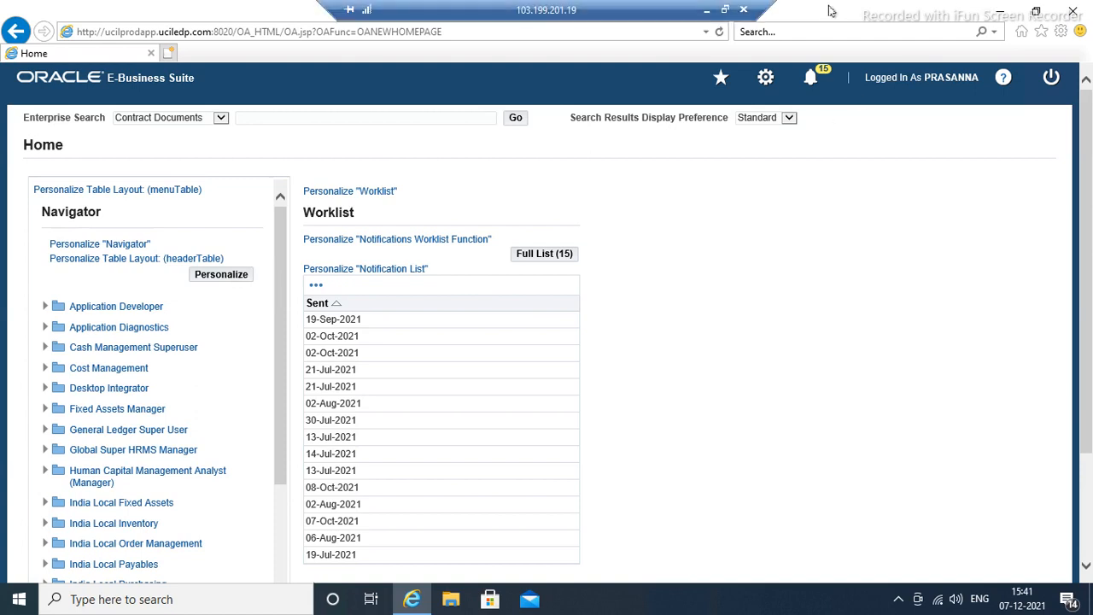
click(706, 10)
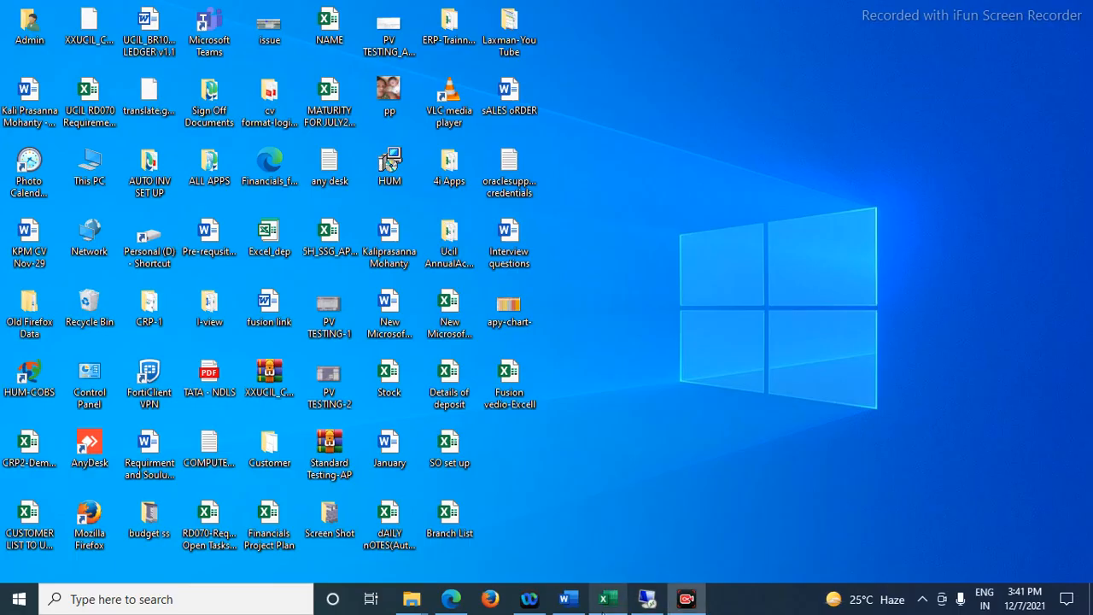
click(604, 600)
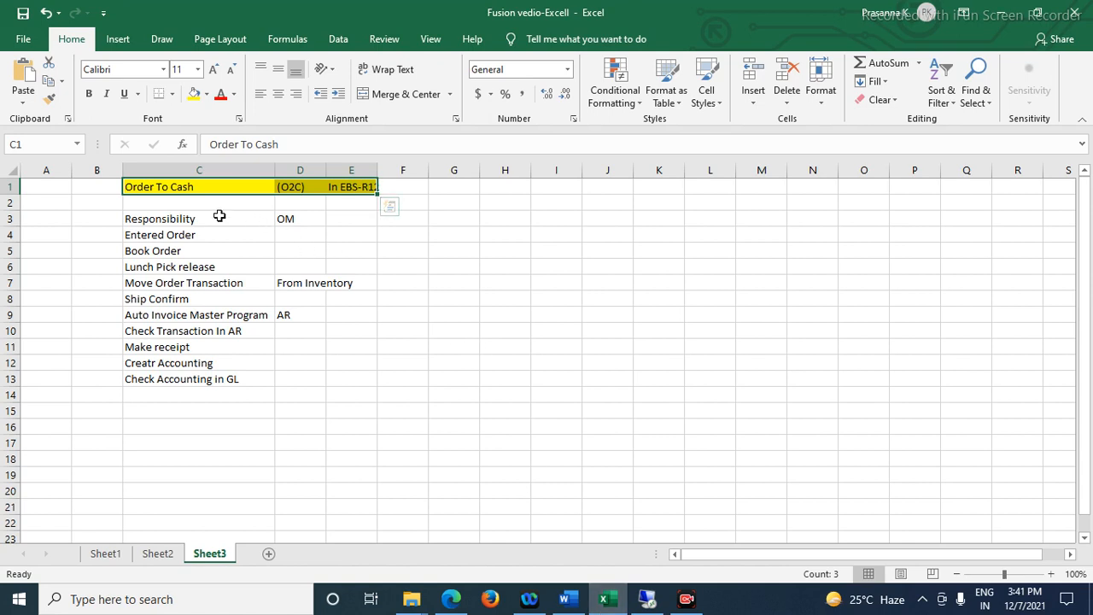
Step: Apply borders to all cells of the Order To Cash process list in C3:D13
drag(209, 220, 314, 377)
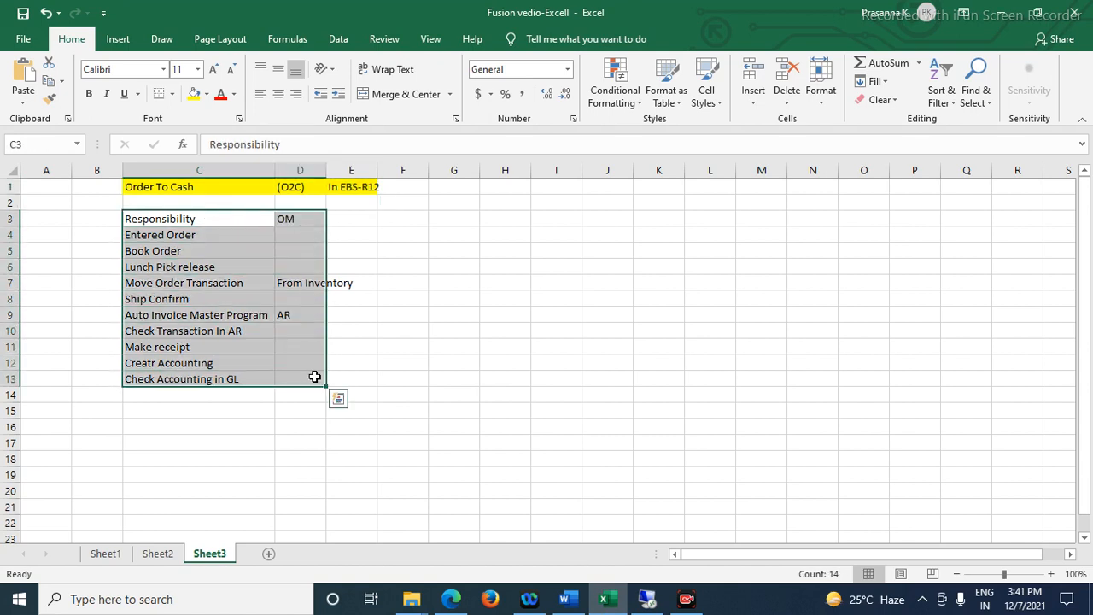
click(173, 95)
click(200, 232)
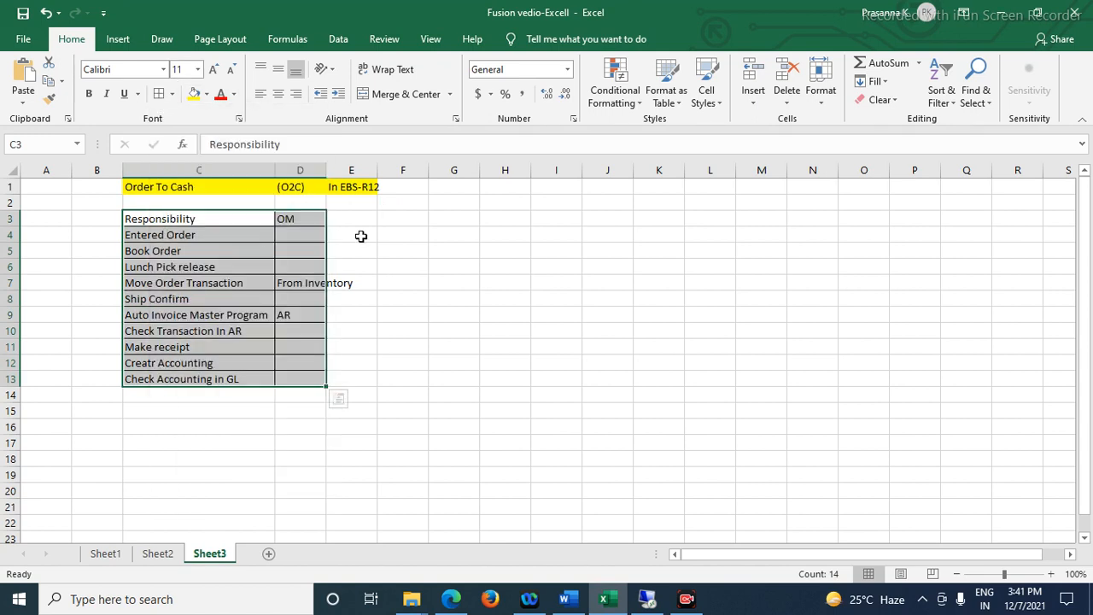
click(409, 246)
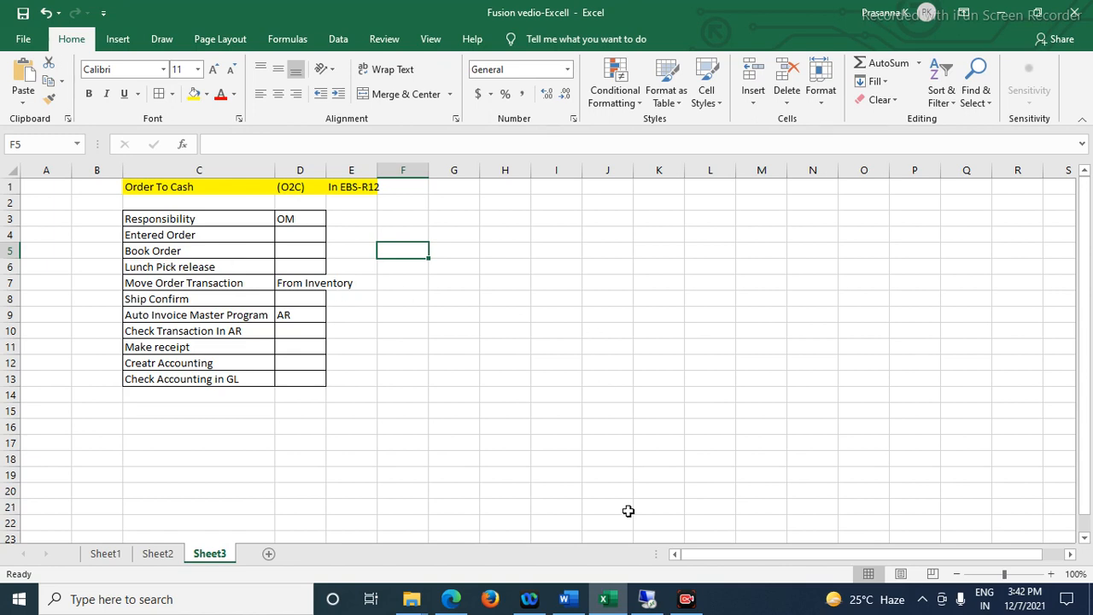
Step: Switch back to Oracle E-Business Suite in the remote session and open the Profile function under Application Developer
click(646, 602)
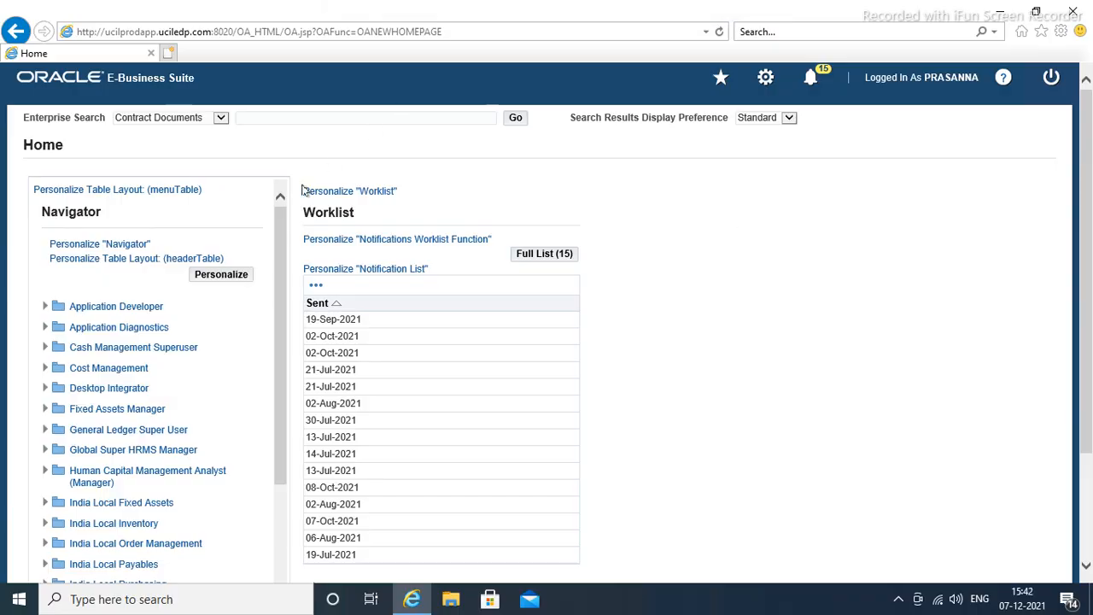
drag(276, 295, 280, 327)
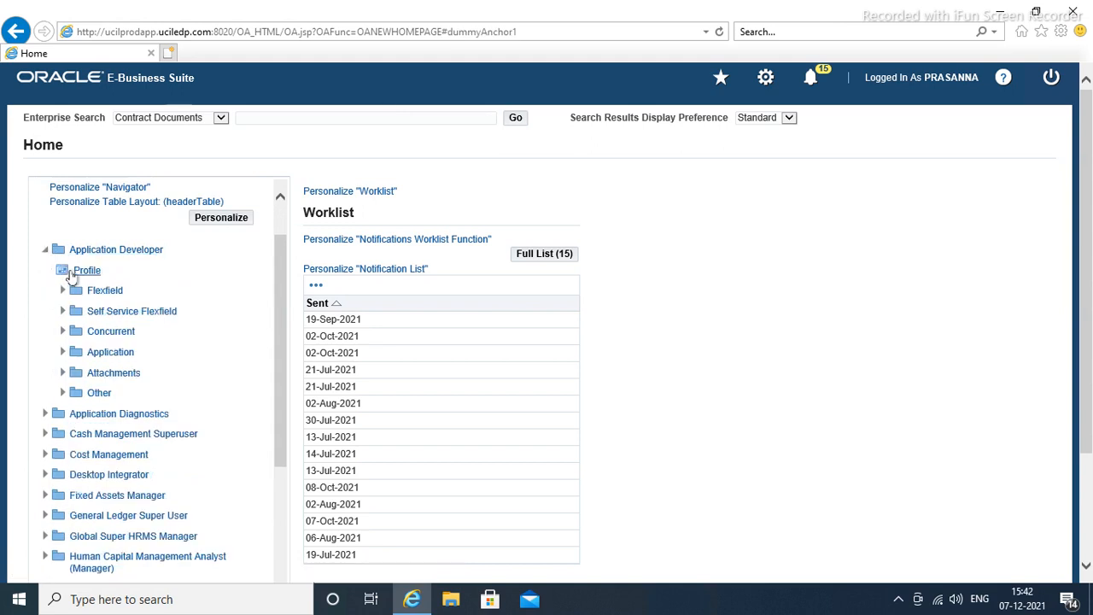
click(77, 273)
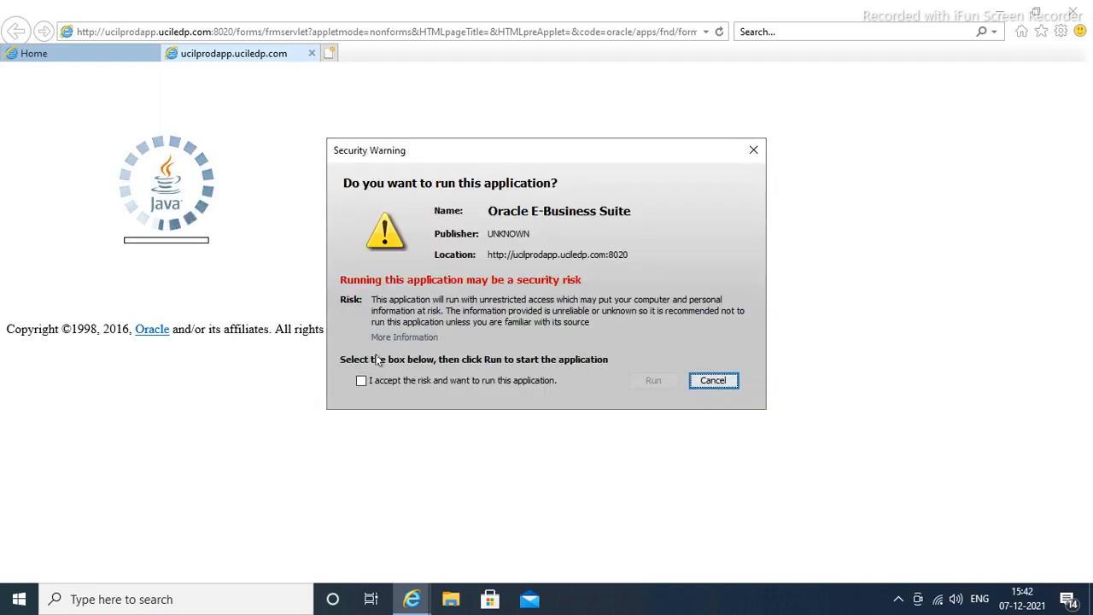
Step: Accept the risk in both Java security warnings and run the Oracle E-Business Suite application
click(361, 380)
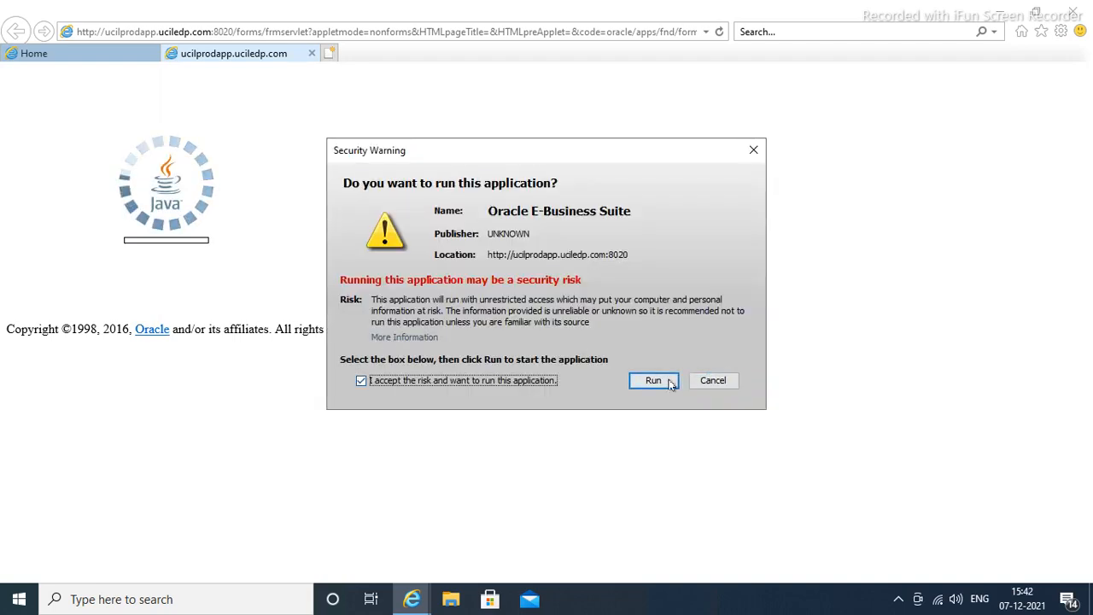
click(671, 384)
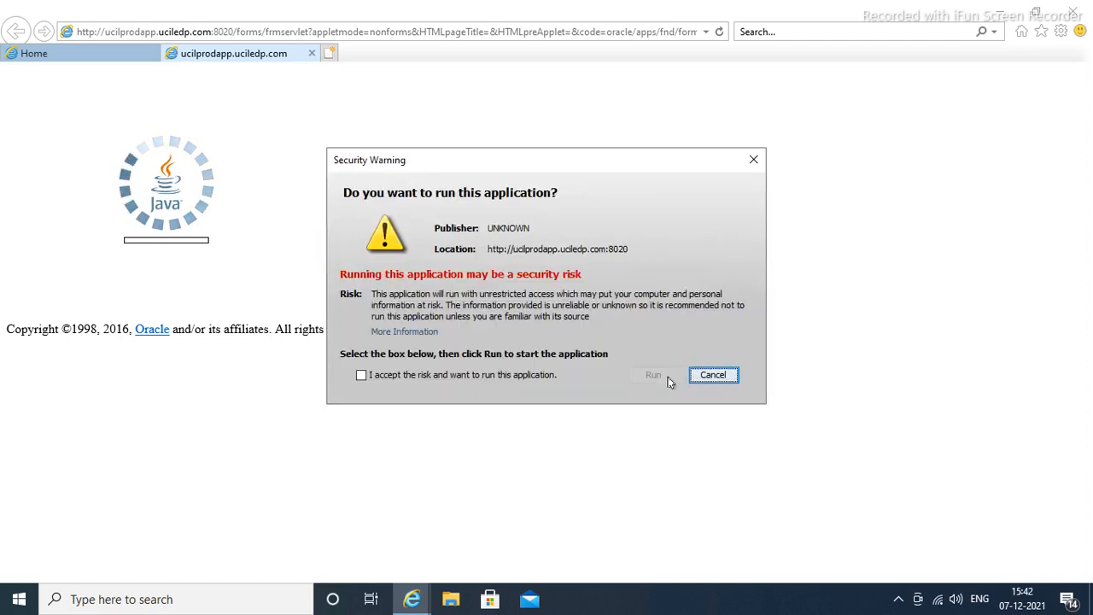
click(362, 375)
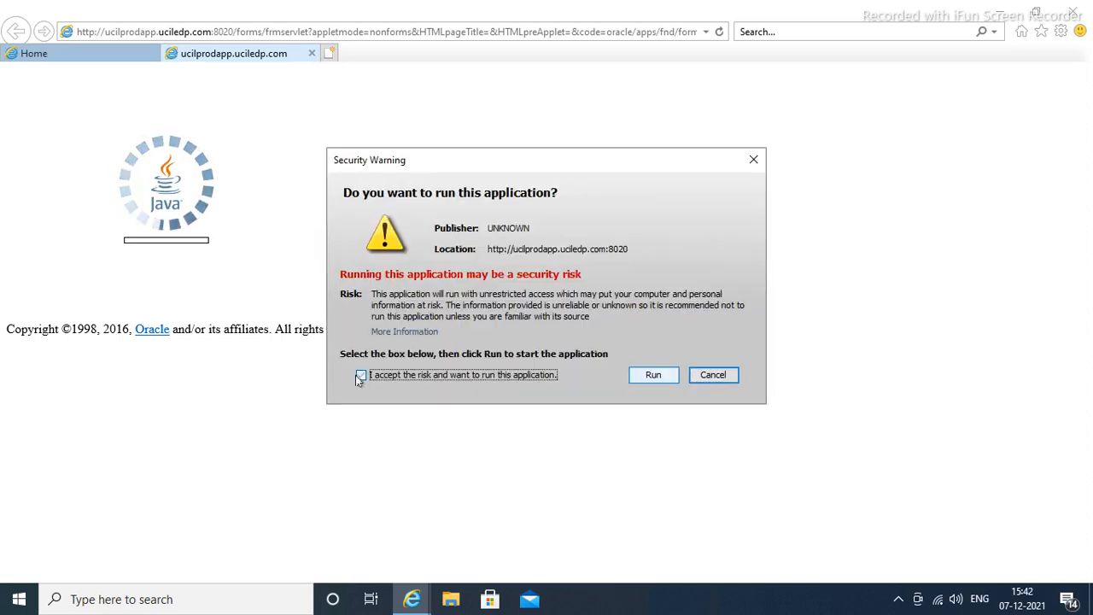
click(634, 376)
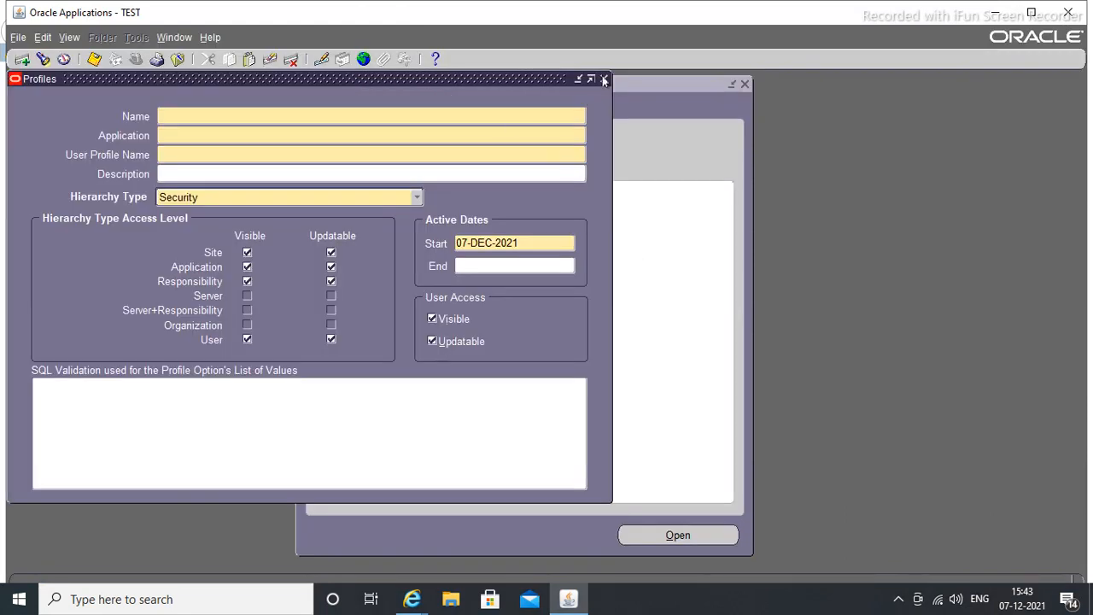
Step: Close the Profiles form and switch the responsibility to India Local Order Management
click(604, 80)
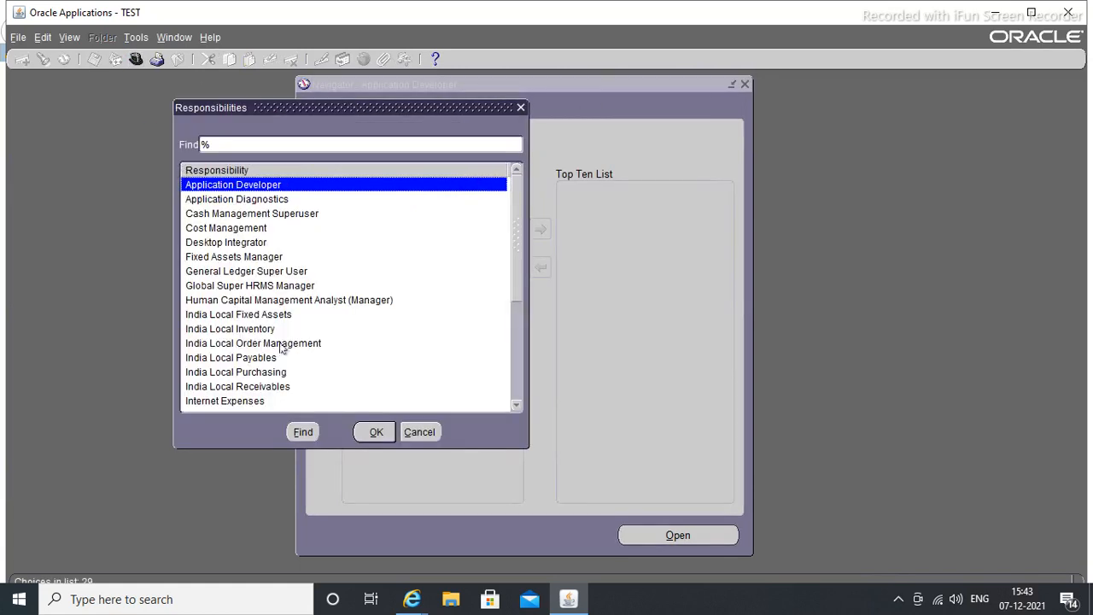
click(277, 342)
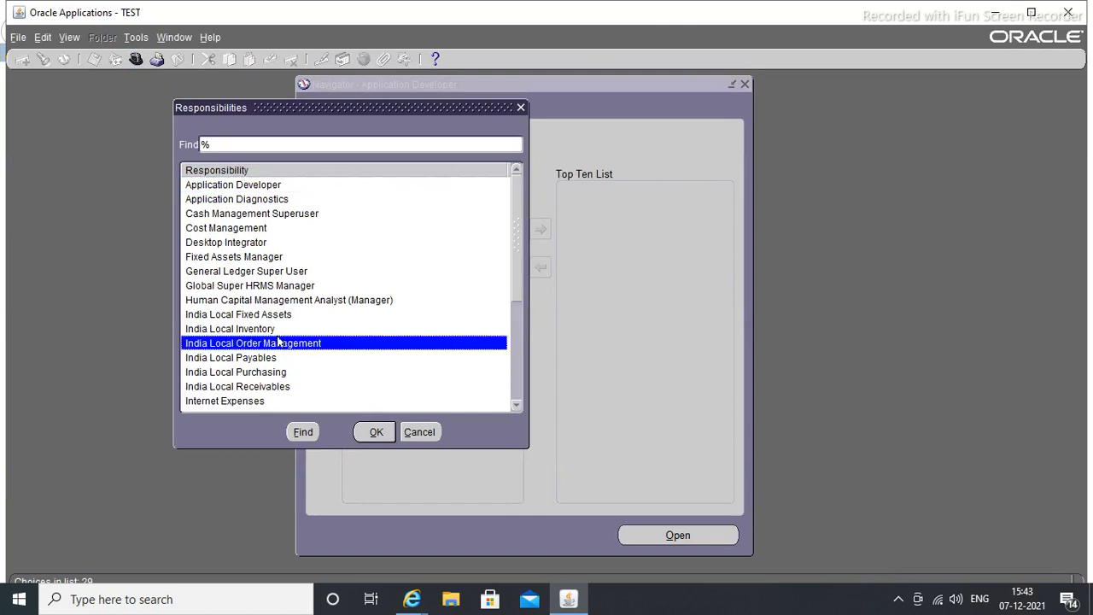
click(373, 433)
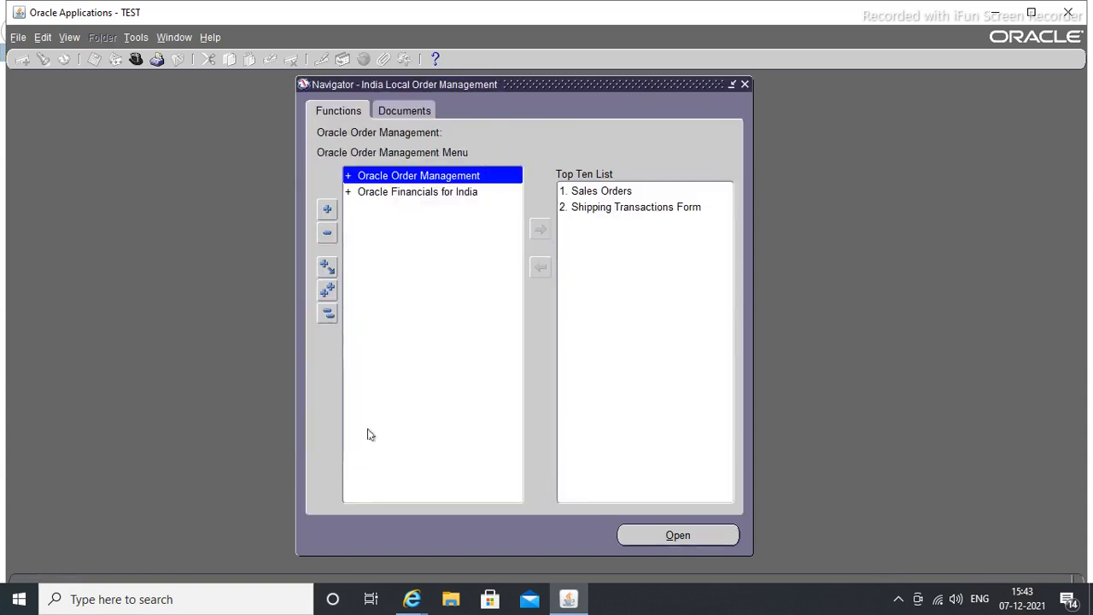
Step: Open a new Sales Orders form from Orders, Returns within Oracle Order Management
double_click(429, 174)
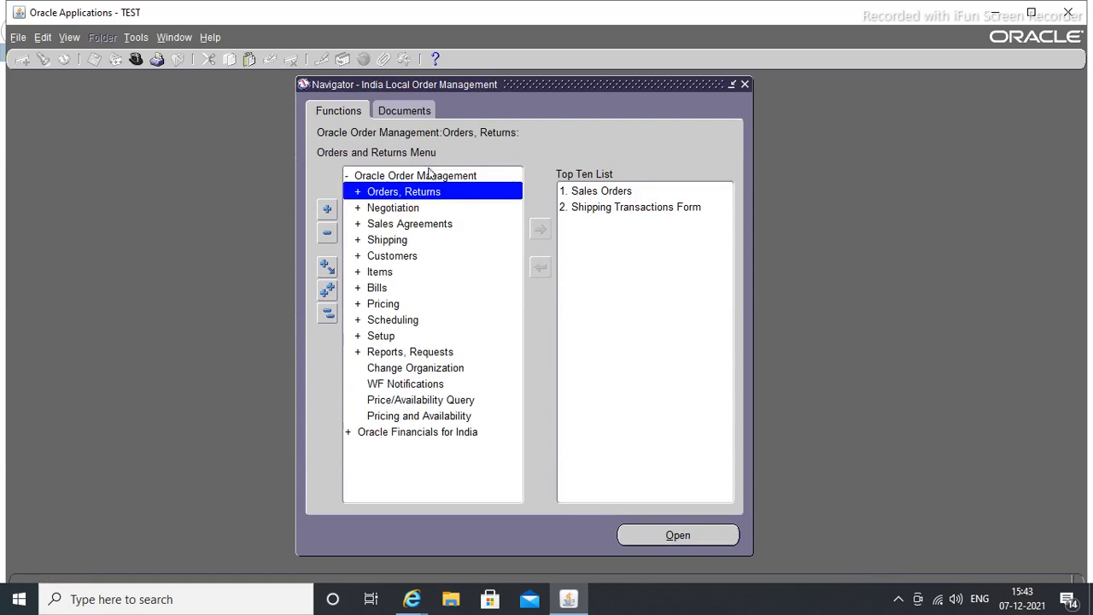
double_click(427, 193)
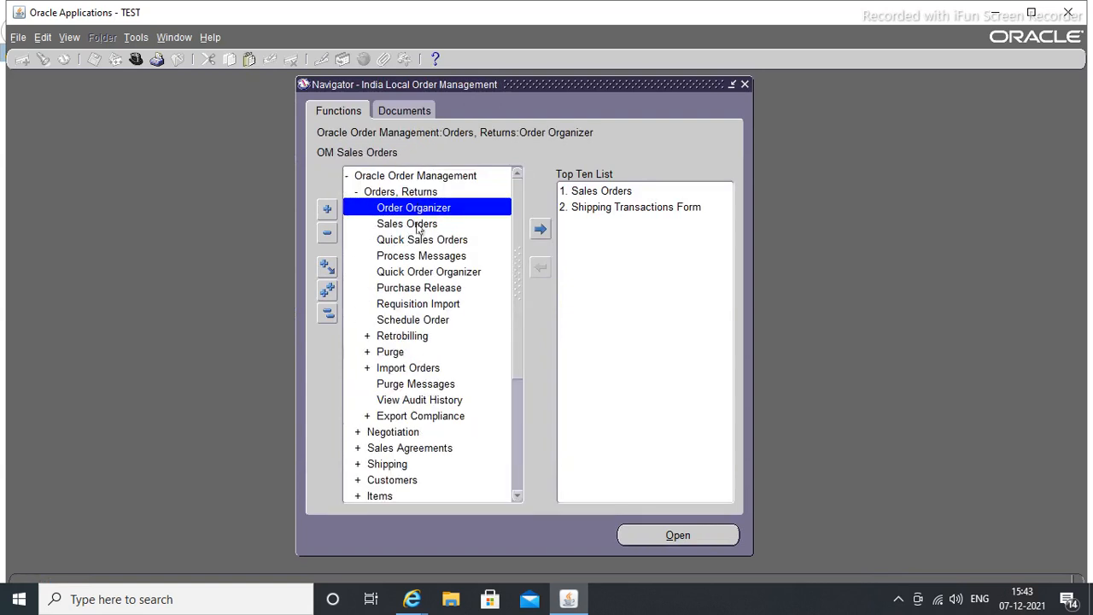
double_click(417, 224)
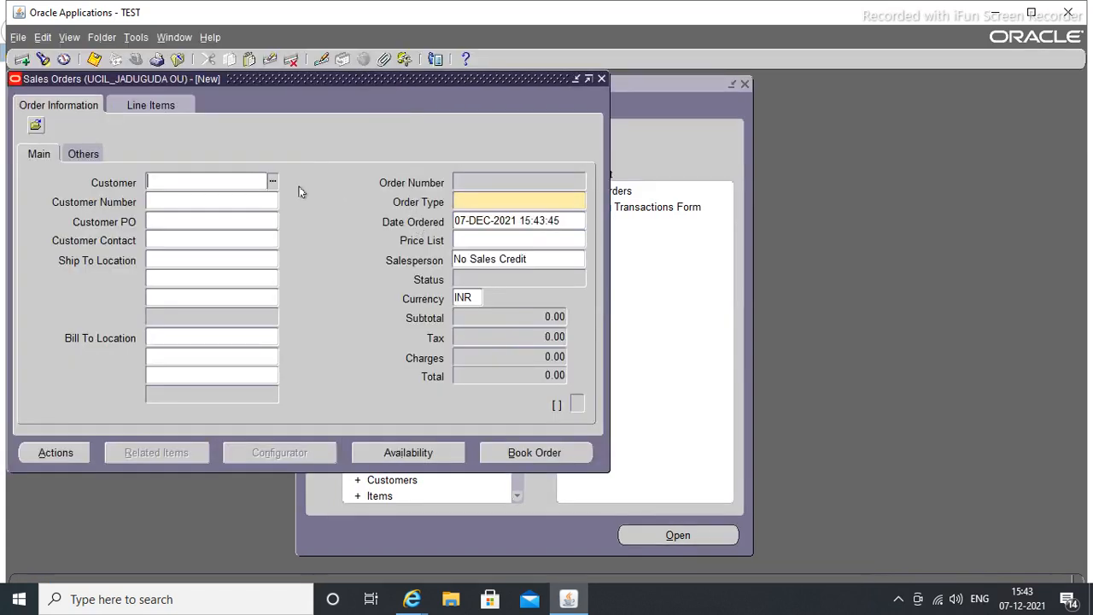
Step: Set the sales order's customer to NFC-HYDERABAD and its order type to UCIL Standard Order
text(nfc)
key(Tab)
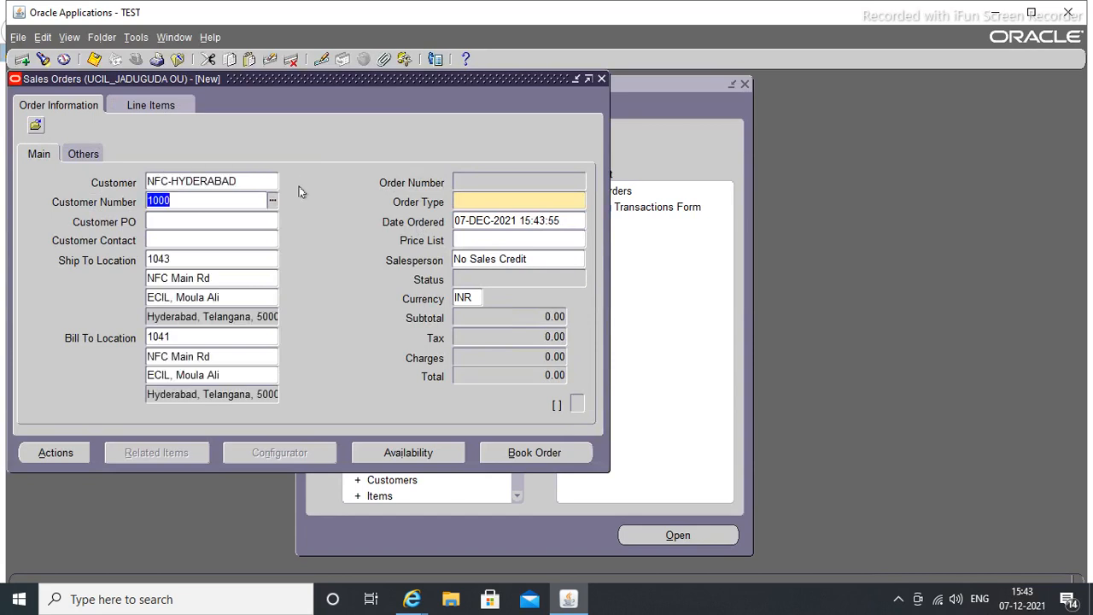
click(533, 202)
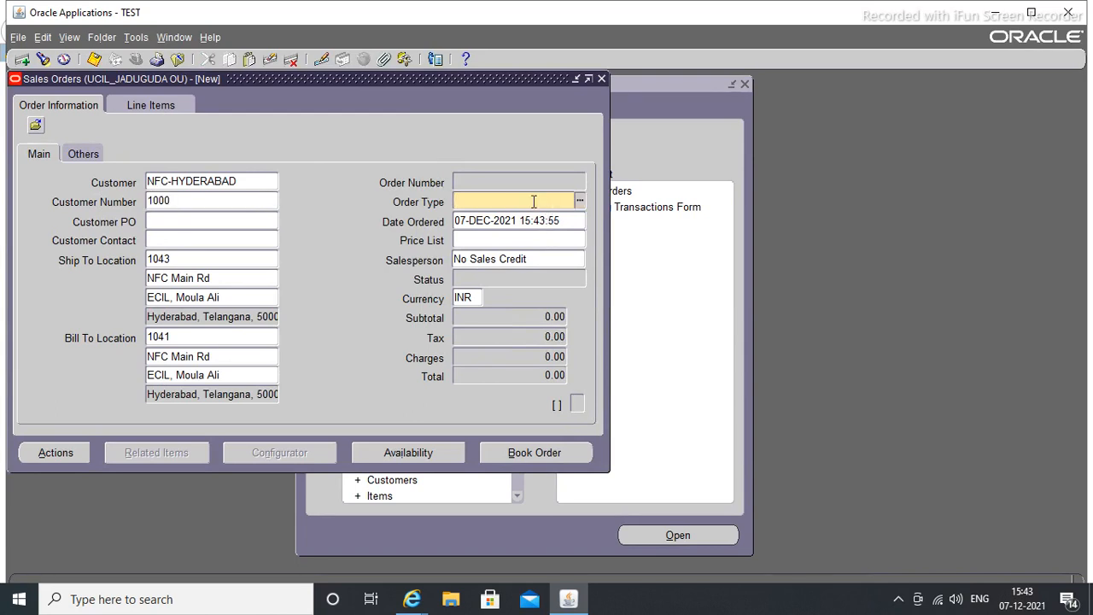
click(578, 199)
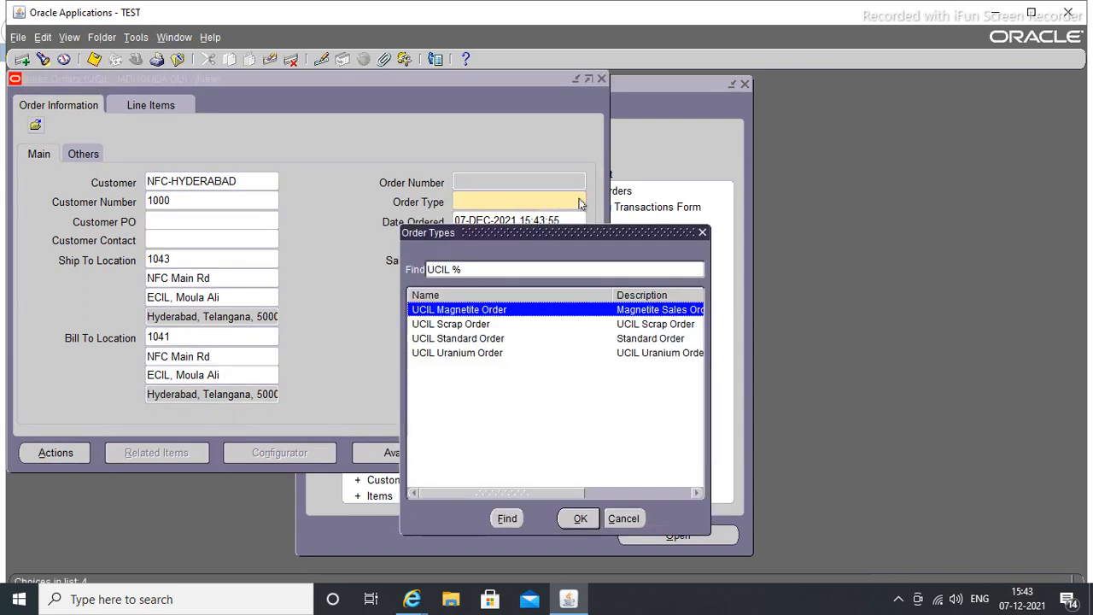
click(475, 339)
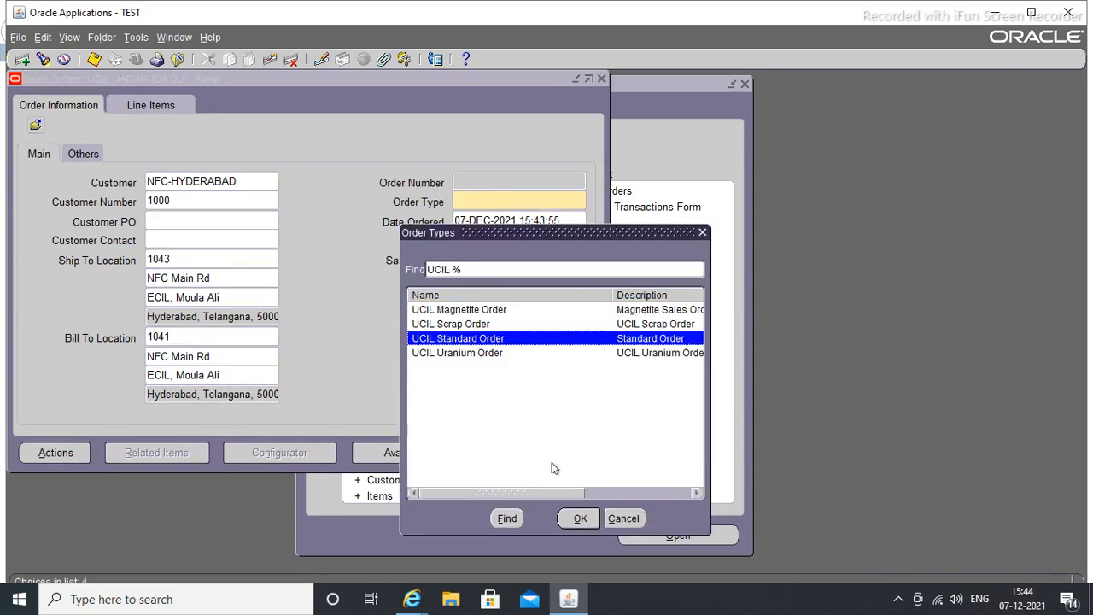
click(578, 518)
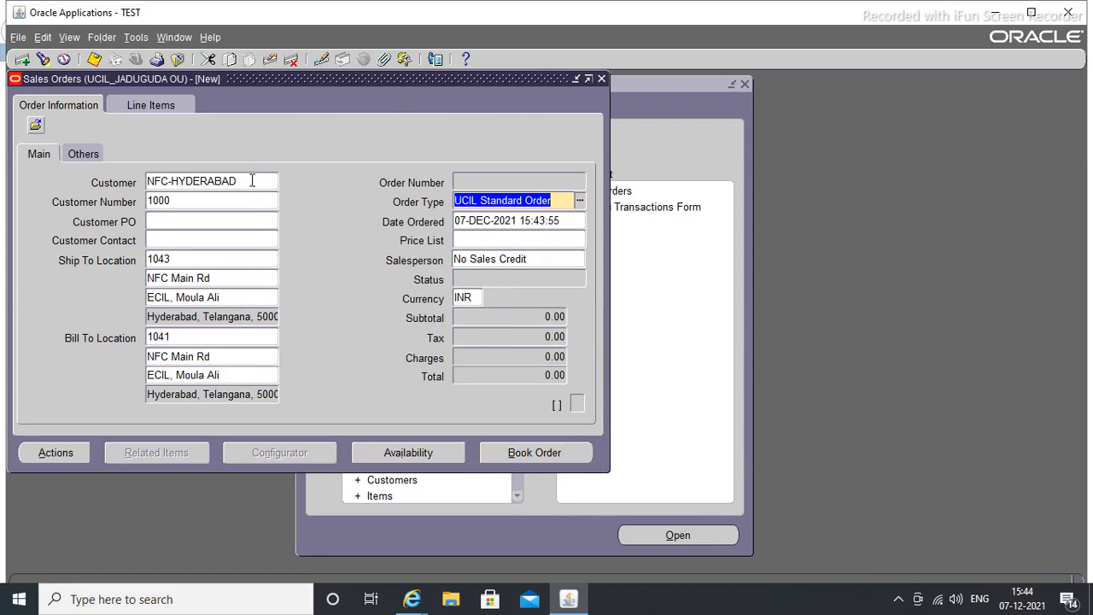
Step: Set the payment terms to IMMEDIATE in the order header's other information
click(76, 155)
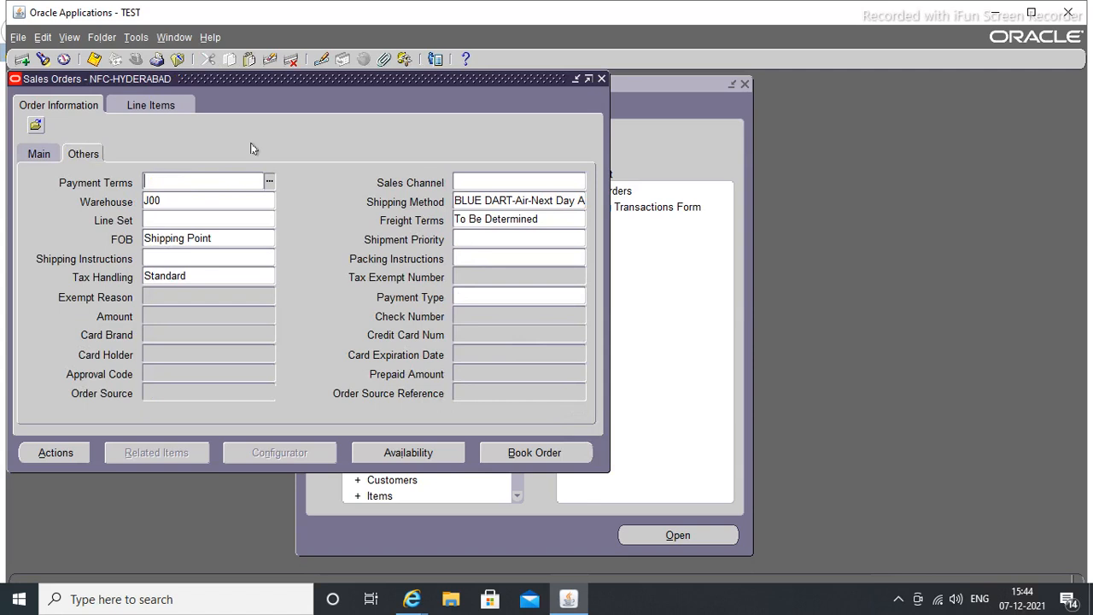
text(immi)
key(Tab)
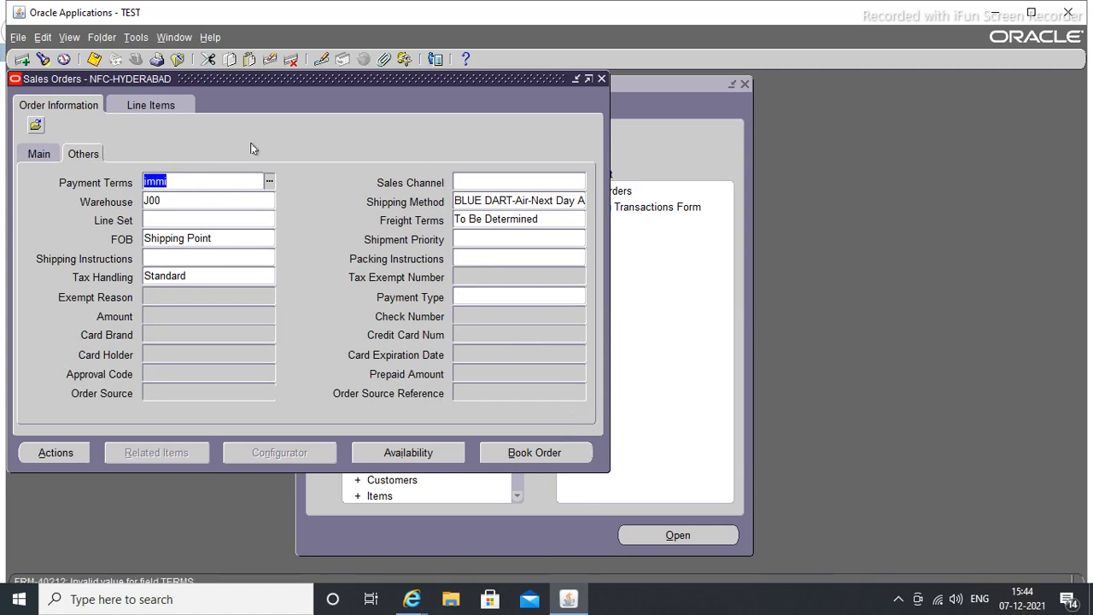
click(181, 181)
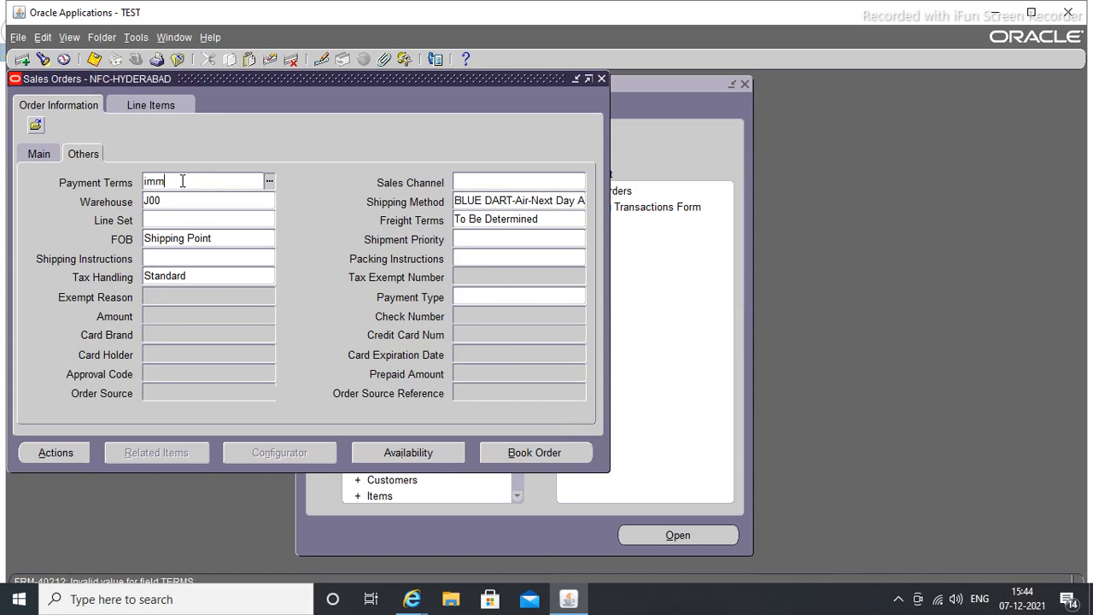
key(BackSpace)
key(Tab)
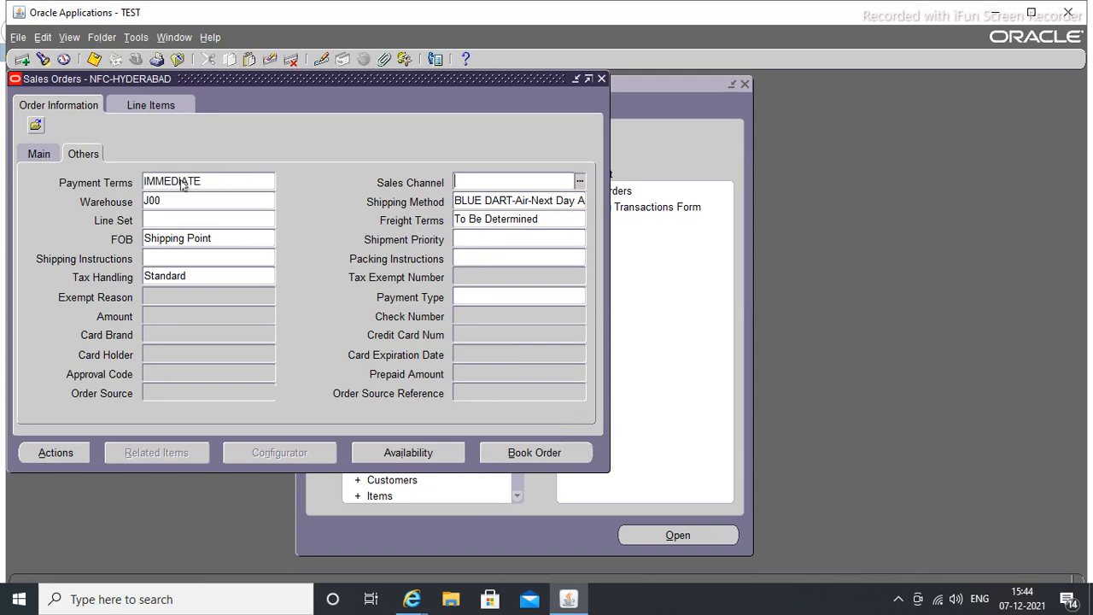
Step: List all warehouses and set the order's warehouse to JAD, Jaduguda Inventory
click(182, 201)
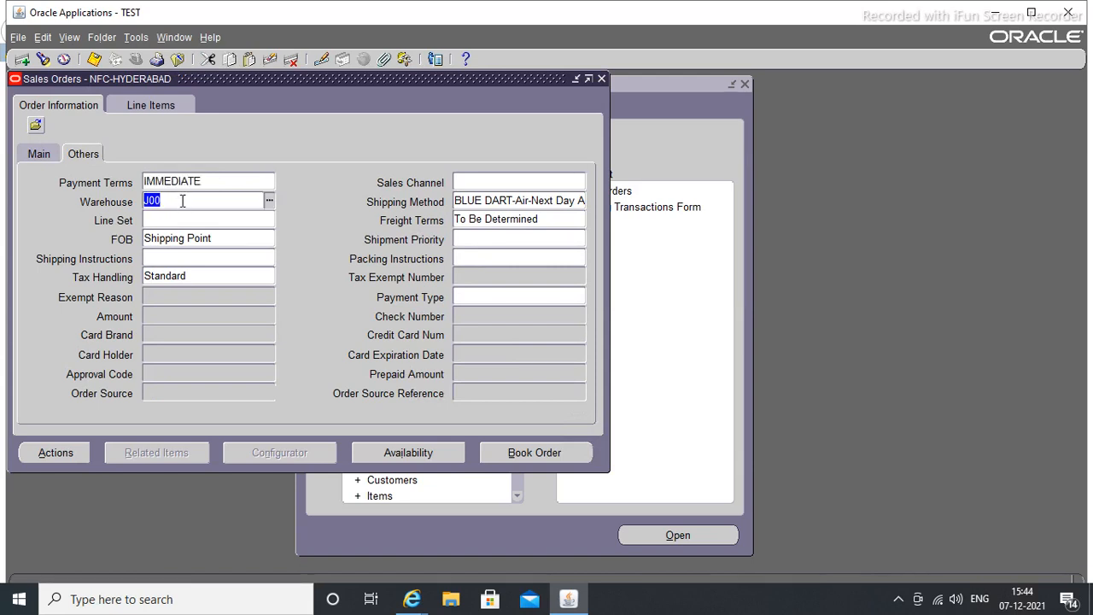
click(269, 203)
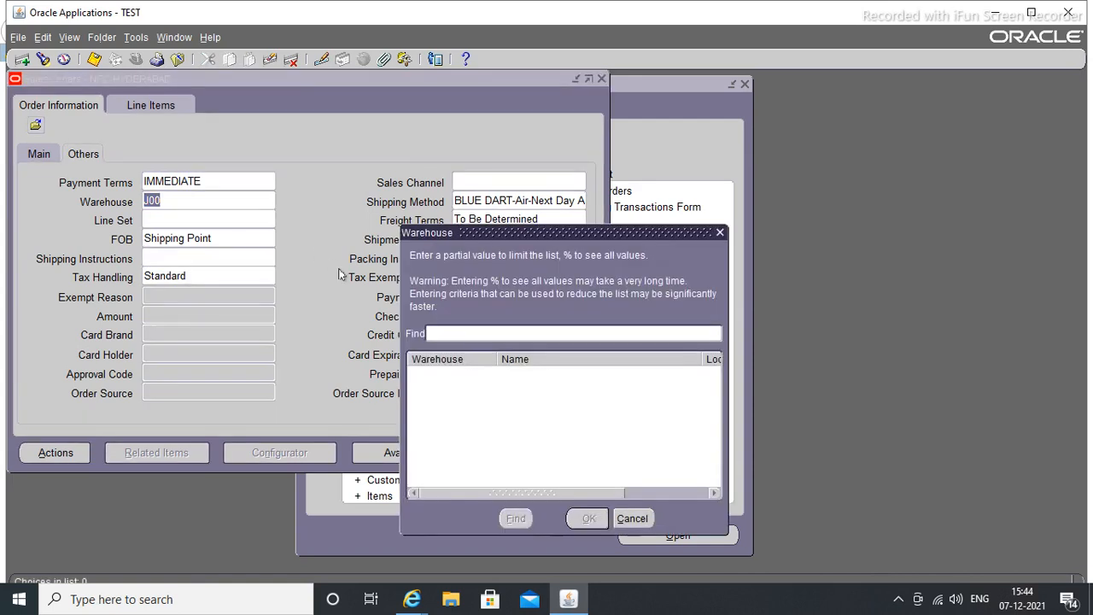
text(%)
click(511, 518)
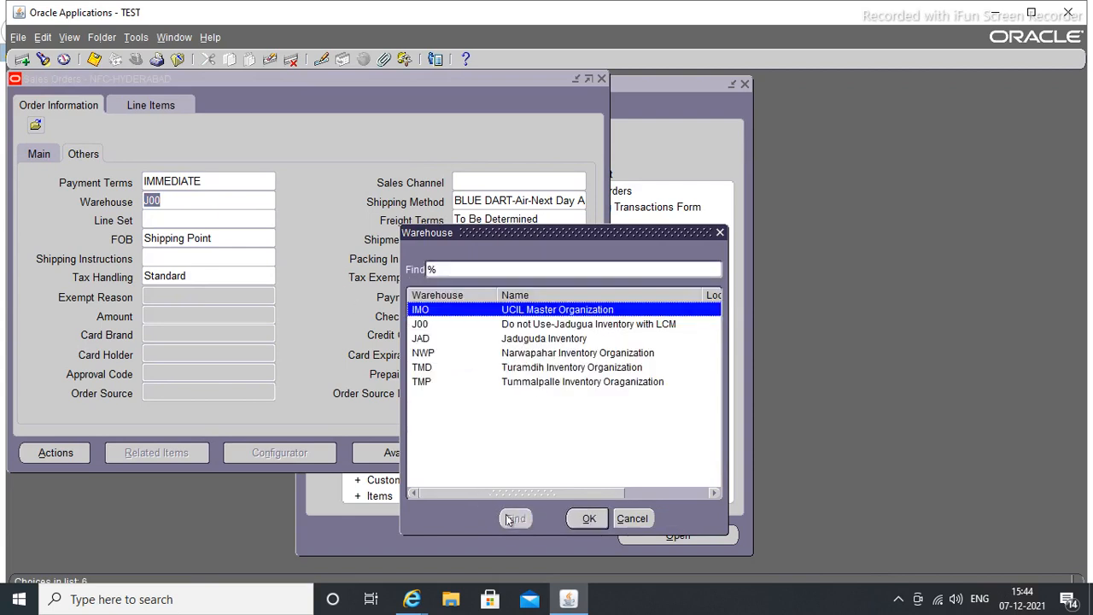
click(513, 338)
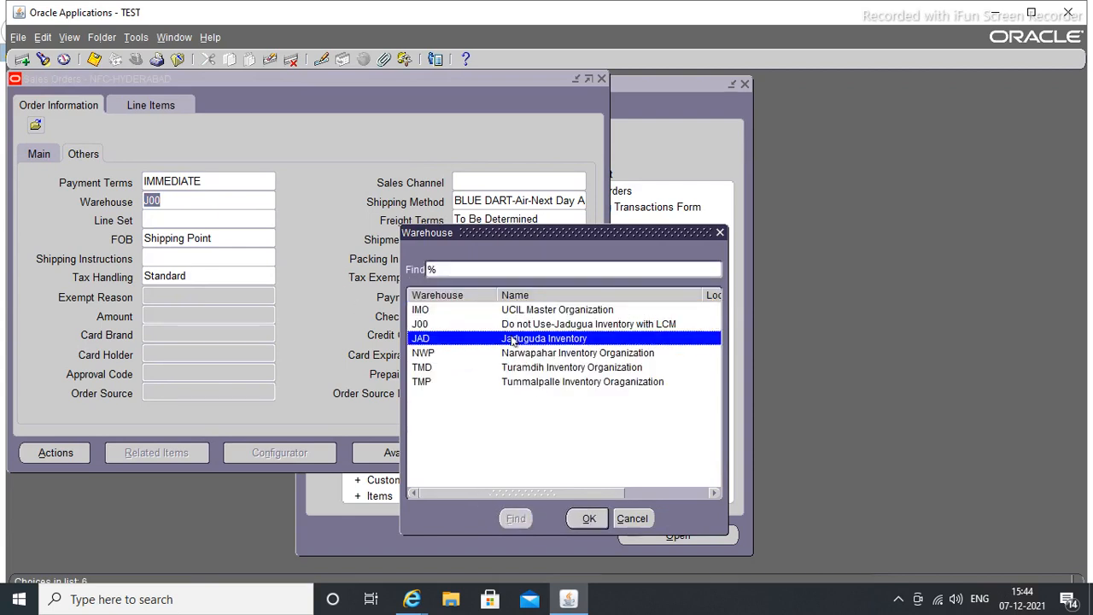
click(581, 518)
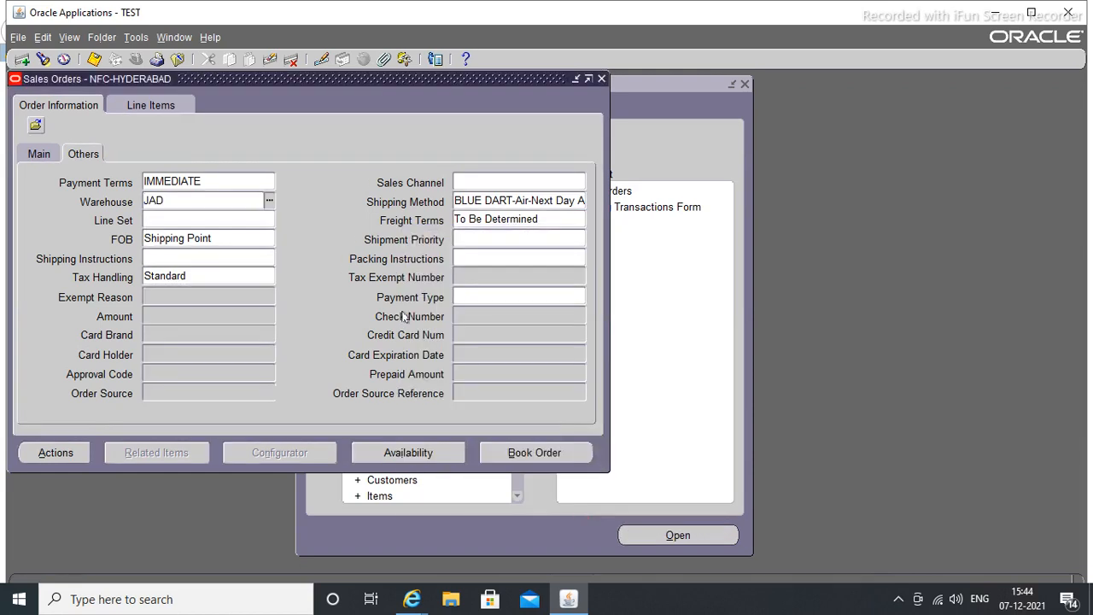
Step: Open the sales order's line items and close the item availability window
click(134, 103)
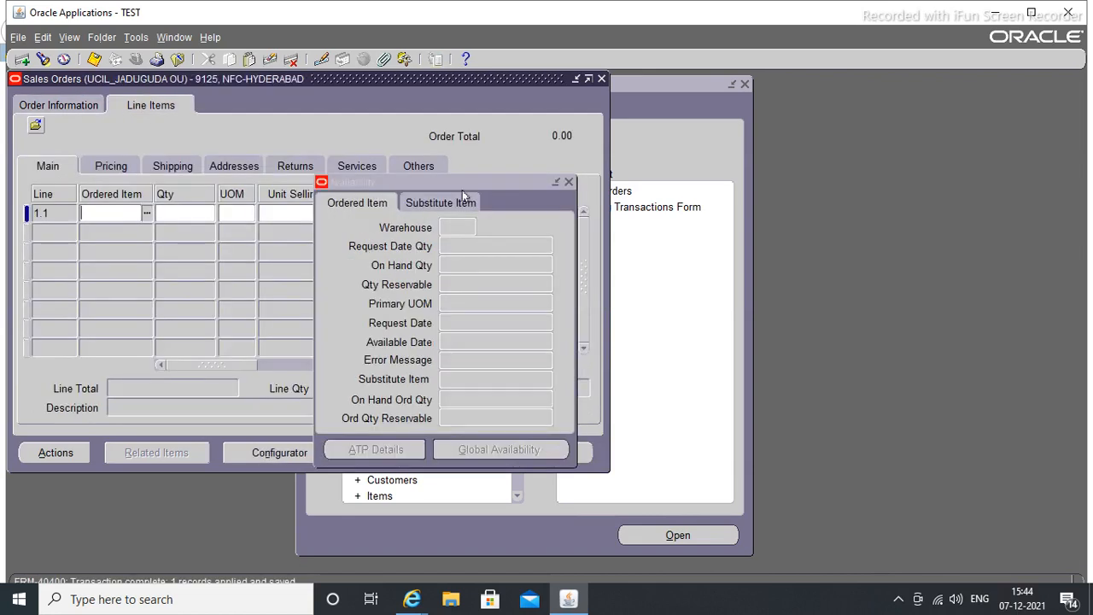
click(569, 182)
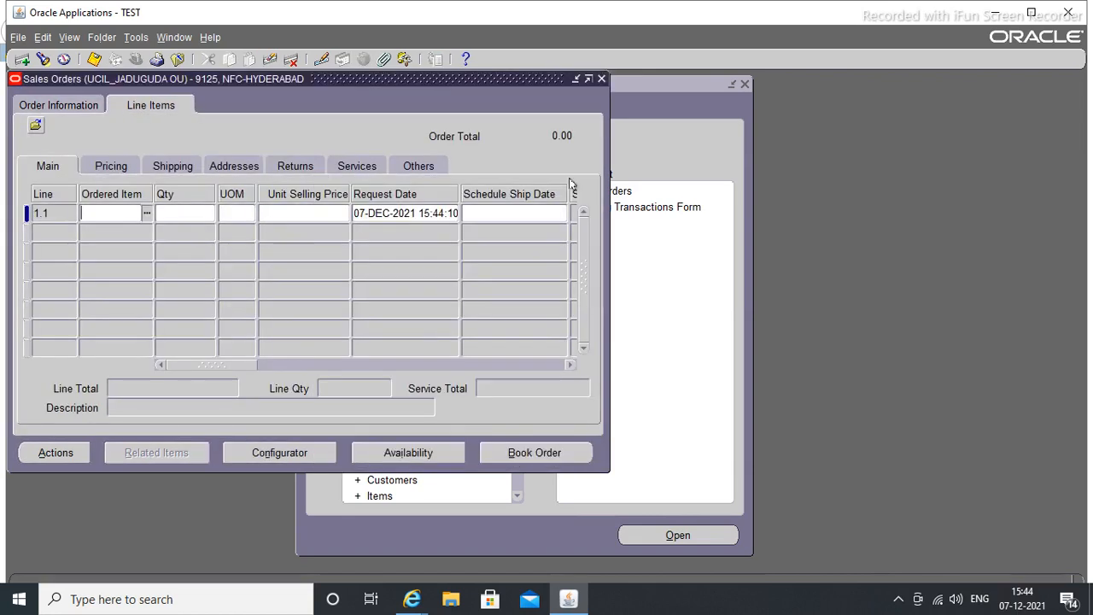
Step: List all items and choose Uranium, 1.0.0.001.004.106, as the ordered item on line 1.1
click(146, 214)
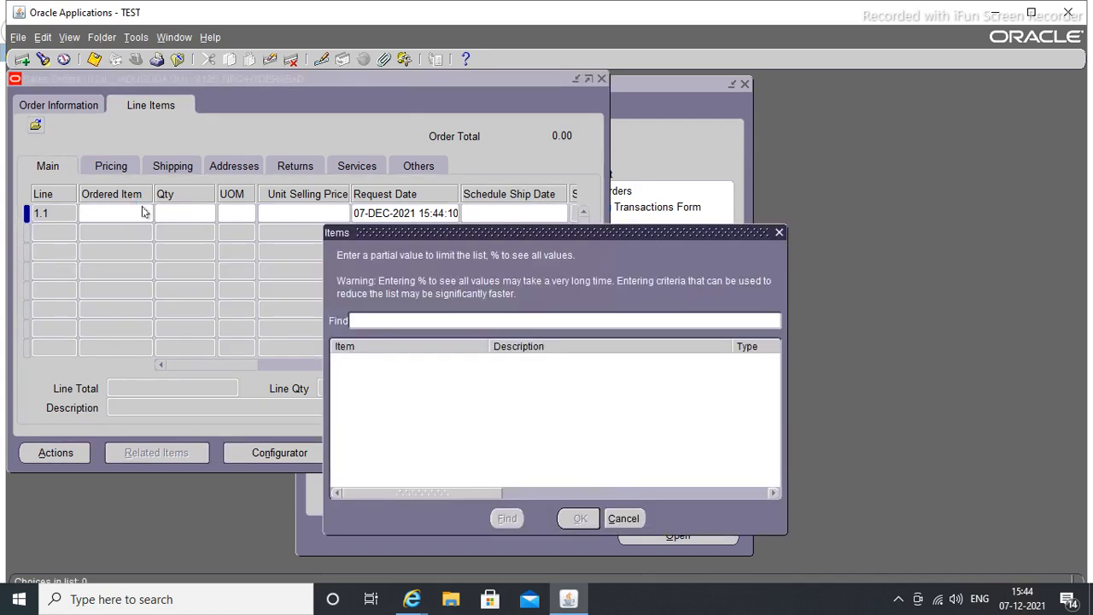
text(%)
click(505, 520)
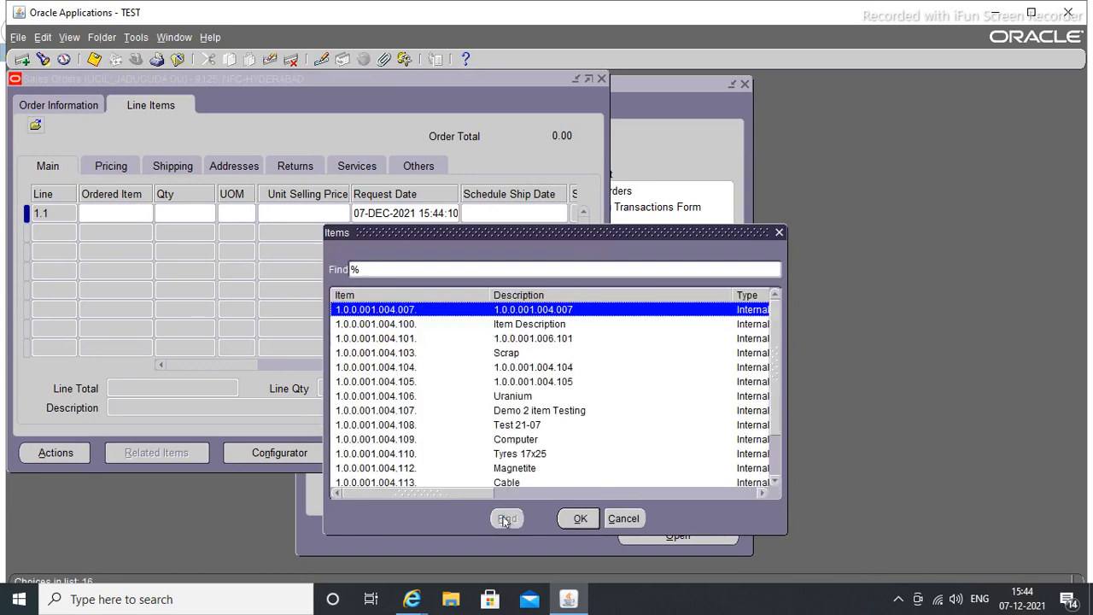
click(390, 396)
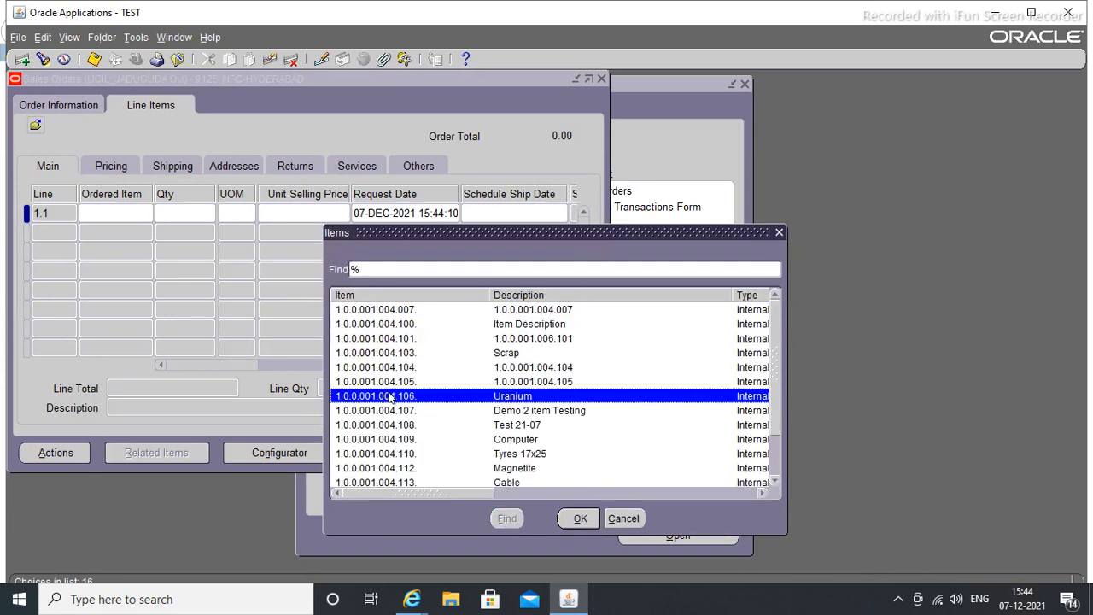
click(581, 519)
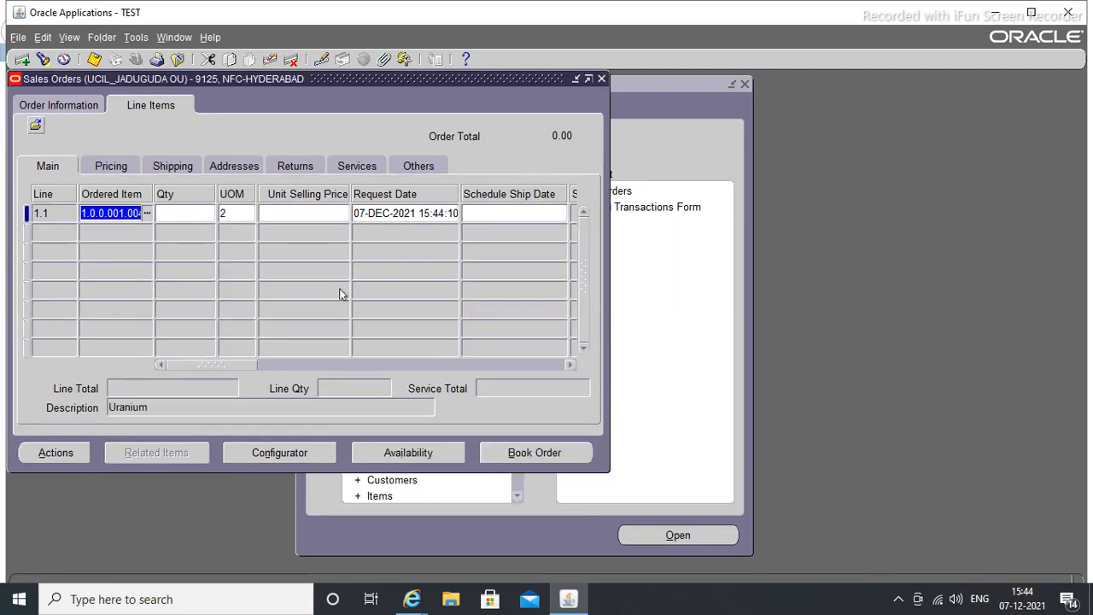
Step: Set the Uranium line's quantity to 10 and save the sales order
click(190, 213)
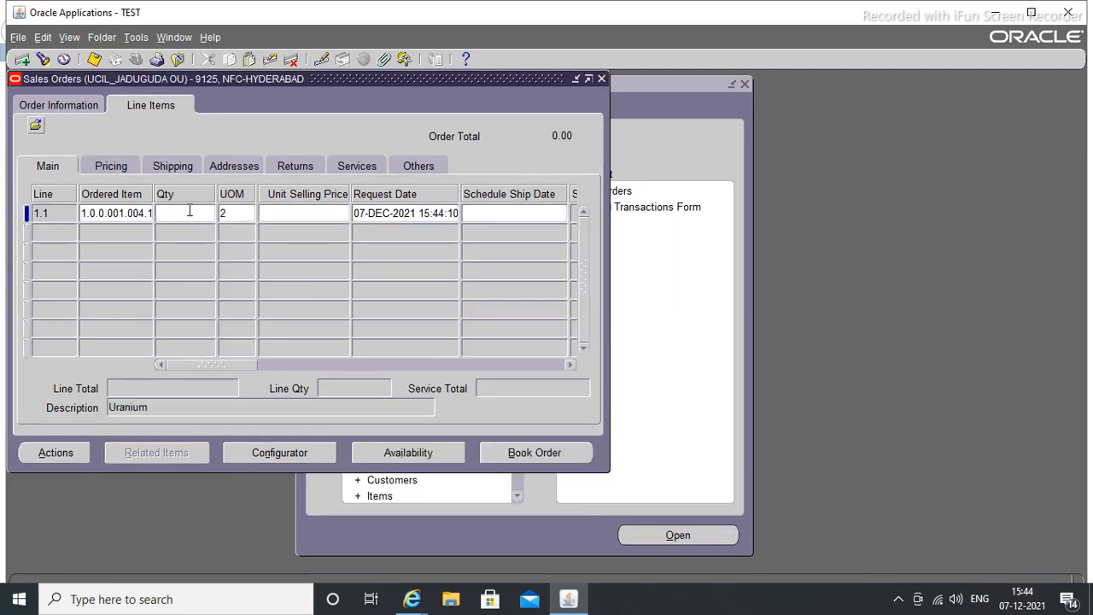
text(10)
click(188, 213)
key(Tab)
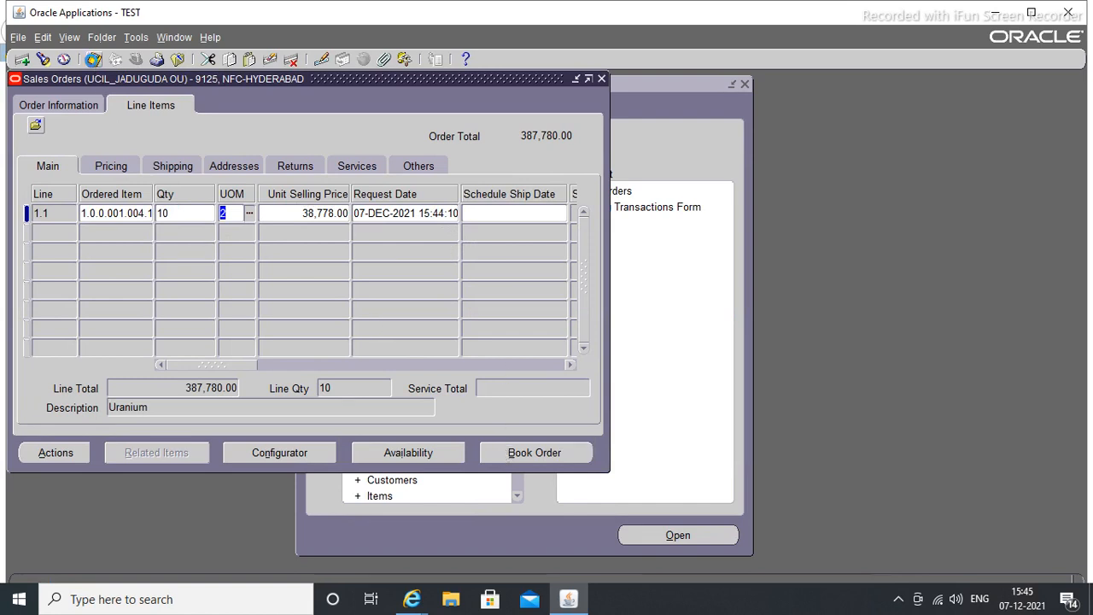
click(94, 59)
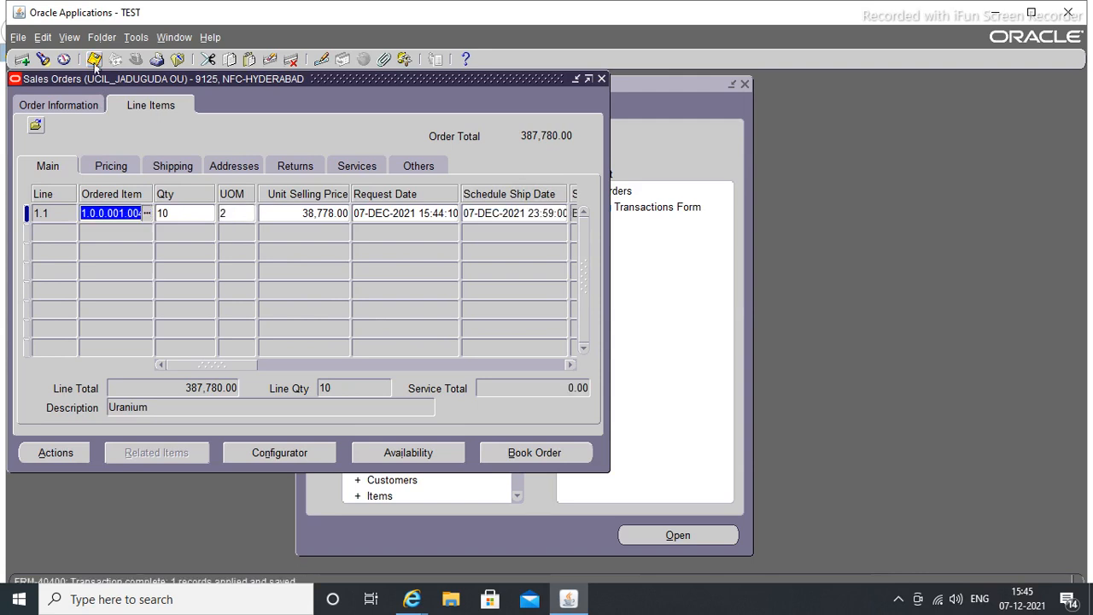
Step: Return to the order's main header information and book the order, checking its status before and after booking
click(58, 105)
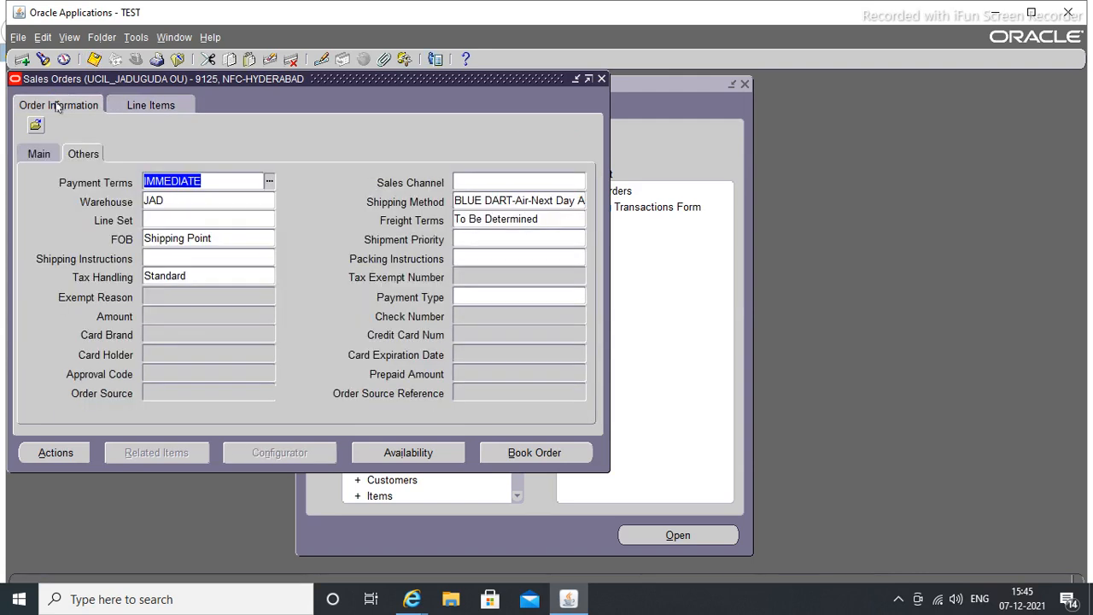
click(39, 155)
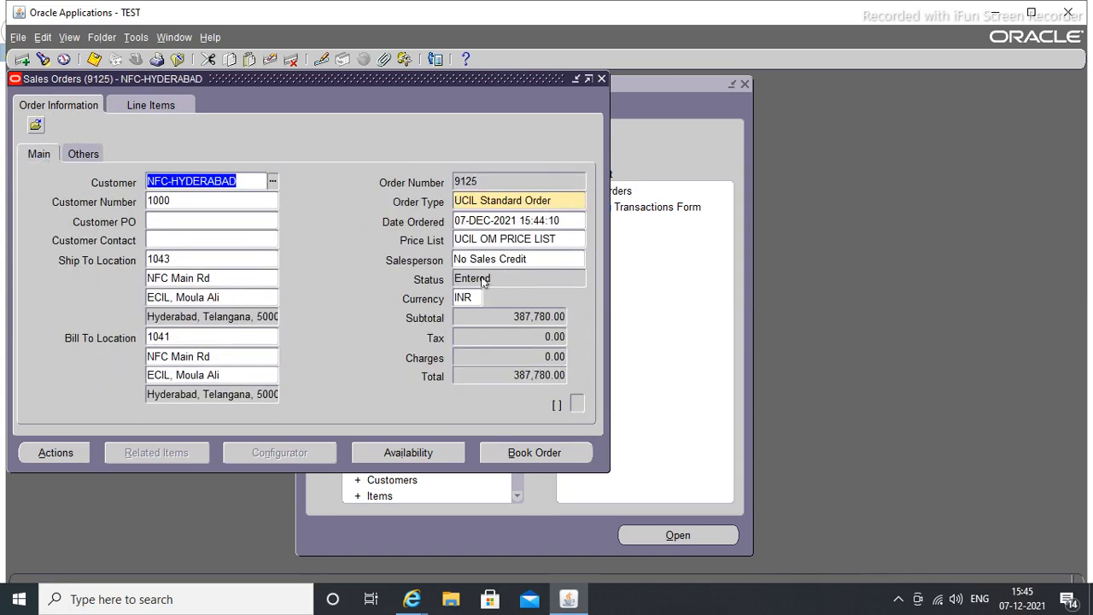
click(486, 280)
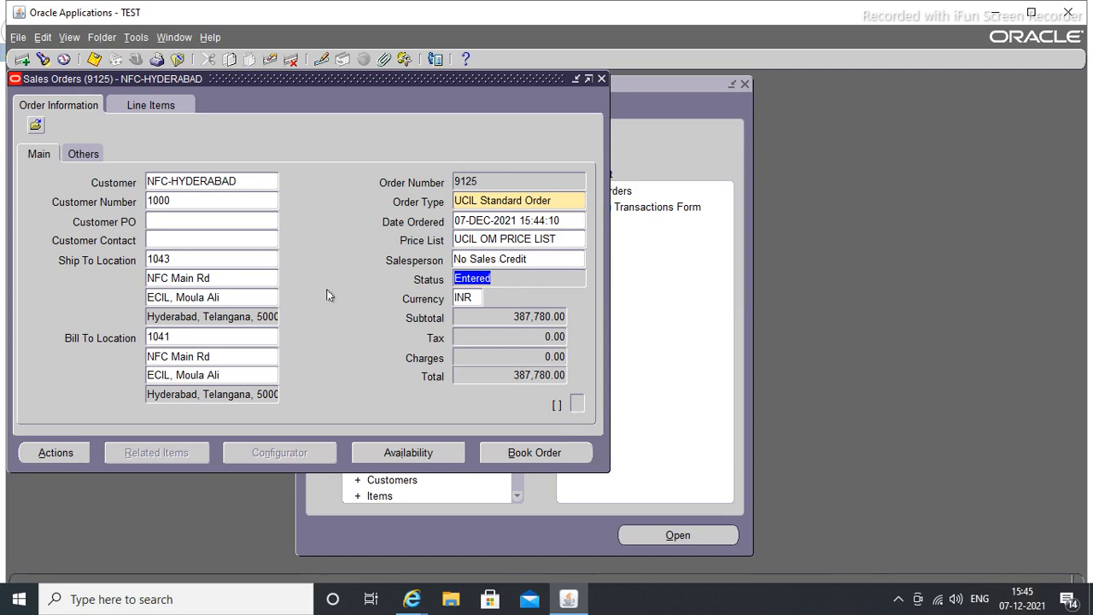
click(519, 455)
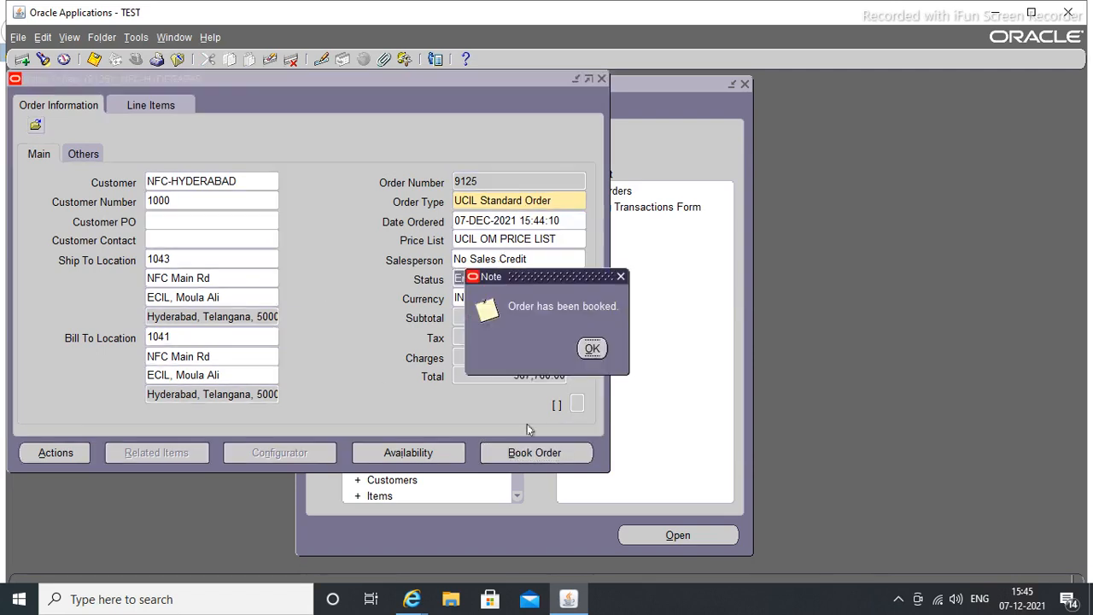
click(593, 347)
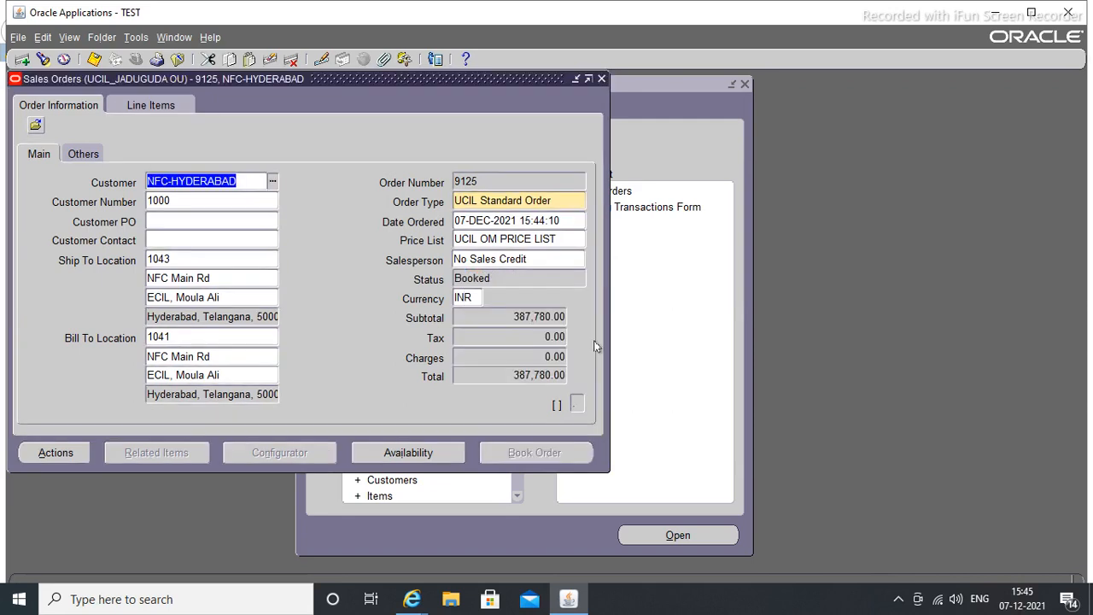
double_click(496, 278)
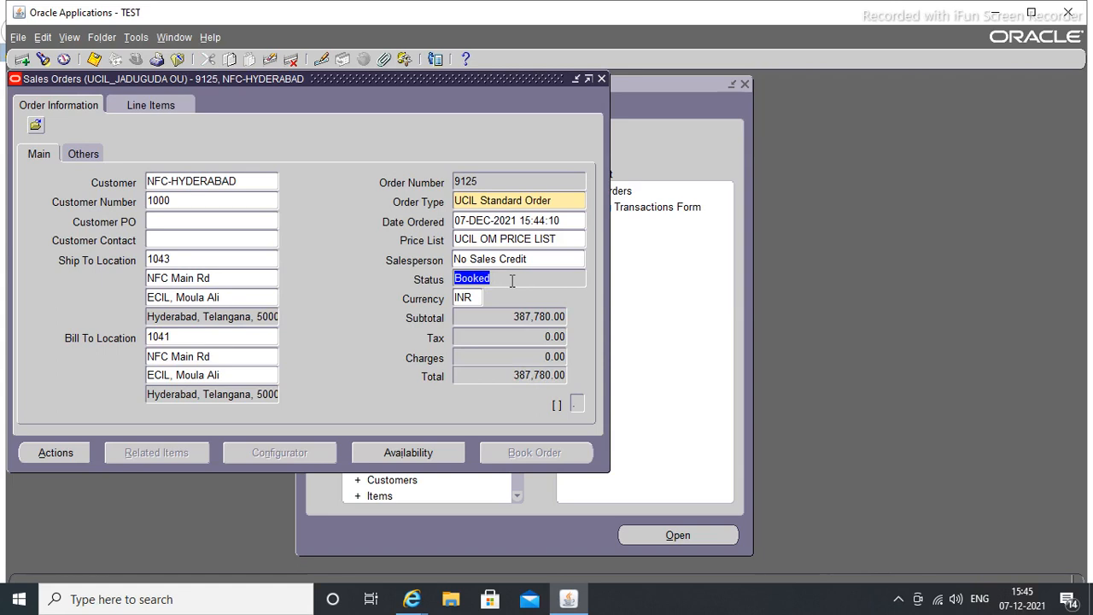
Step: Examine the booked order's line item, checking its status, hold, line type and shipped quantity columns
click(139, 106)
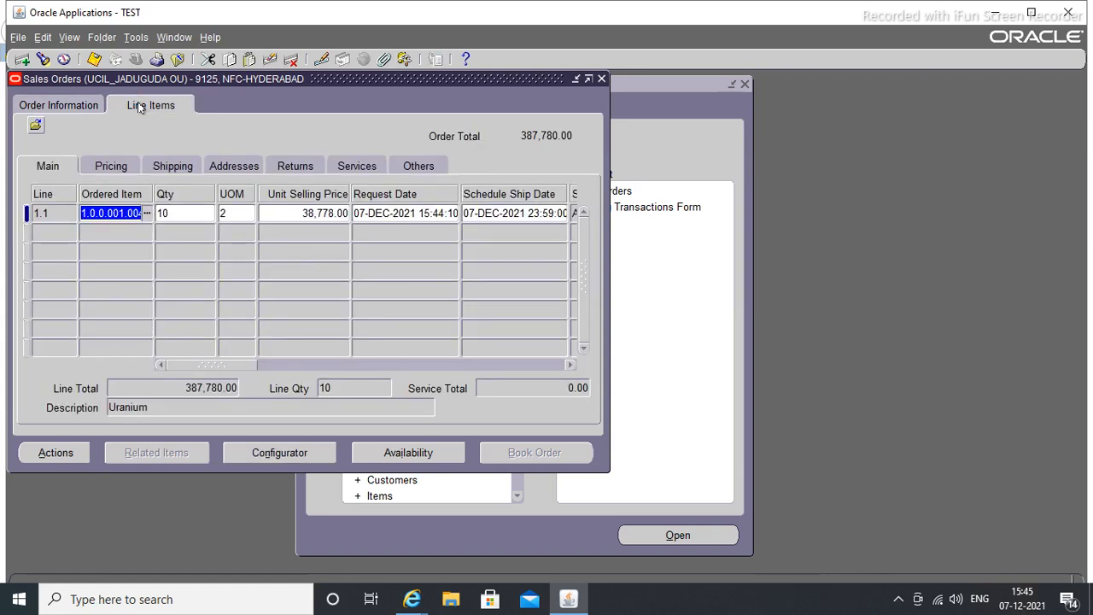
click(569, 366)
click(570, 367)
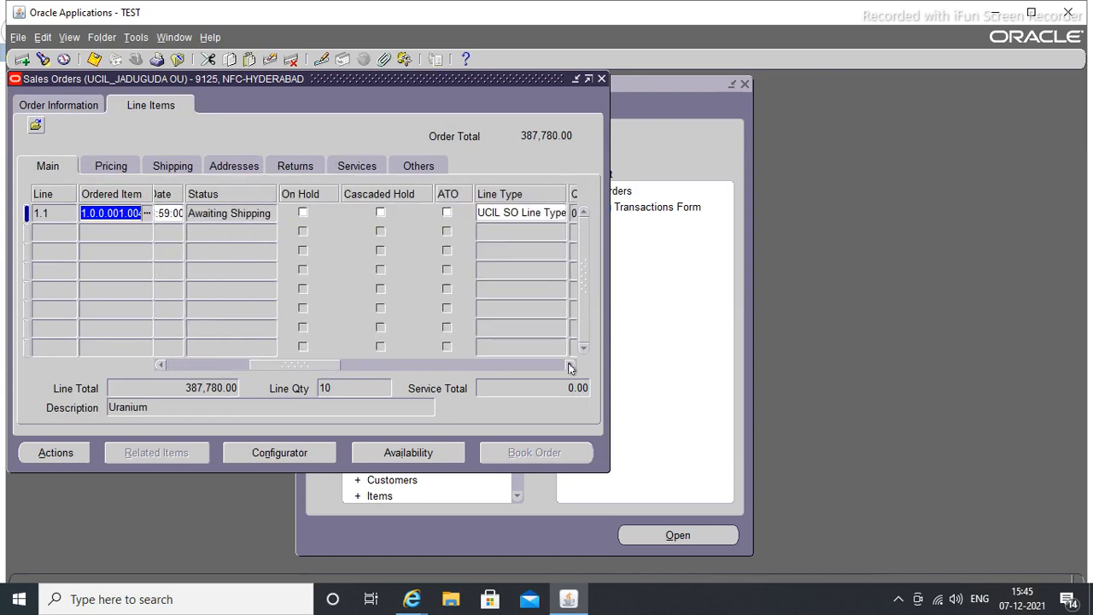
click(571, 367)
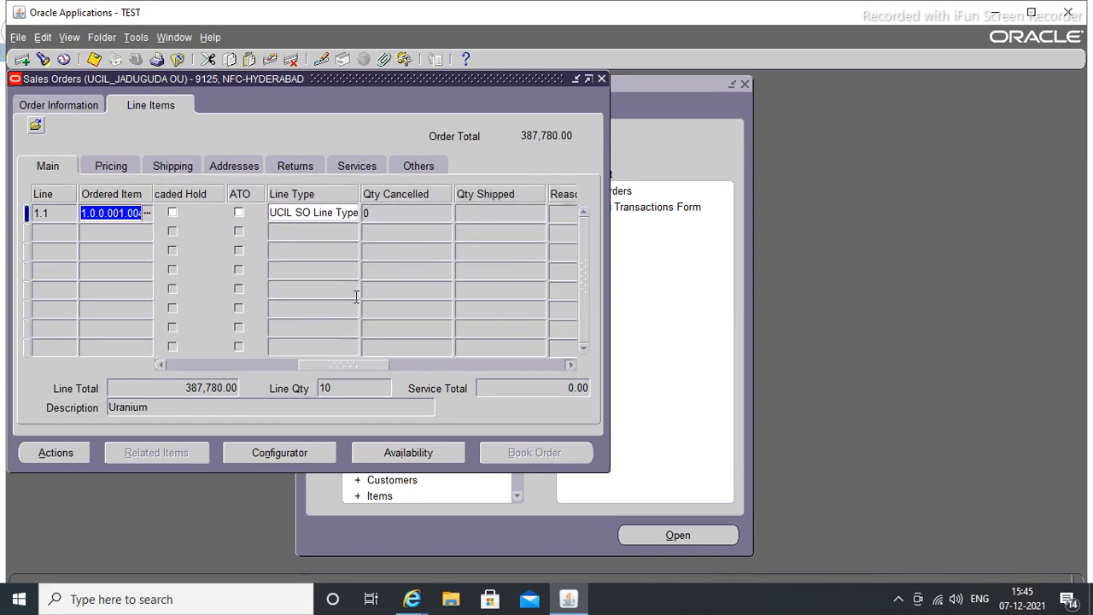
click(162, 365)
click(162, 365)
click(162, 366)
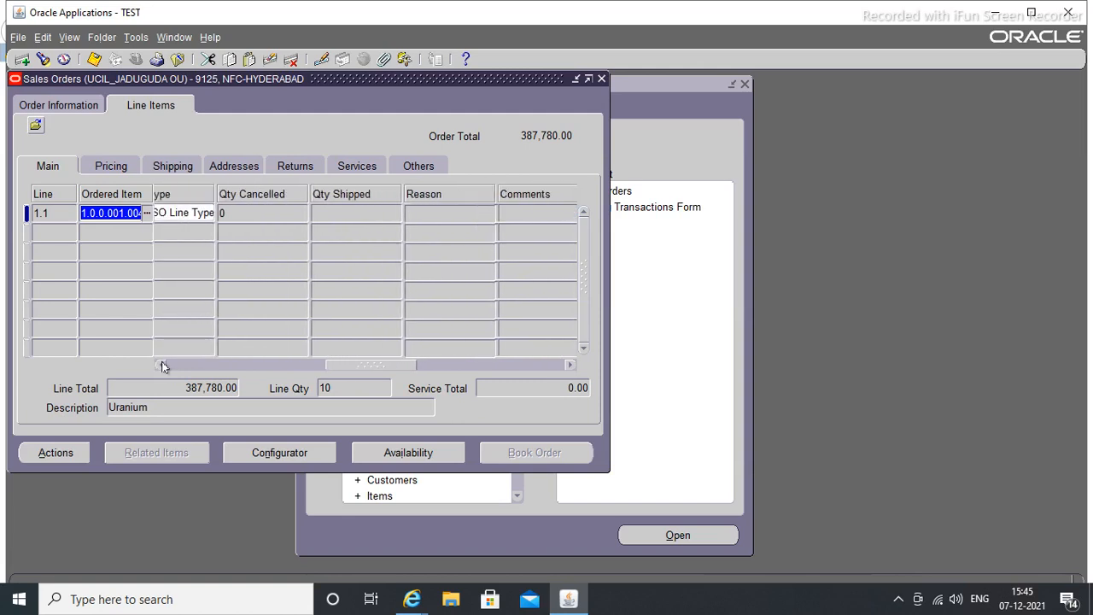
click(162, 365)
click(162, 365)
click(162, 365)
click(162, 365)
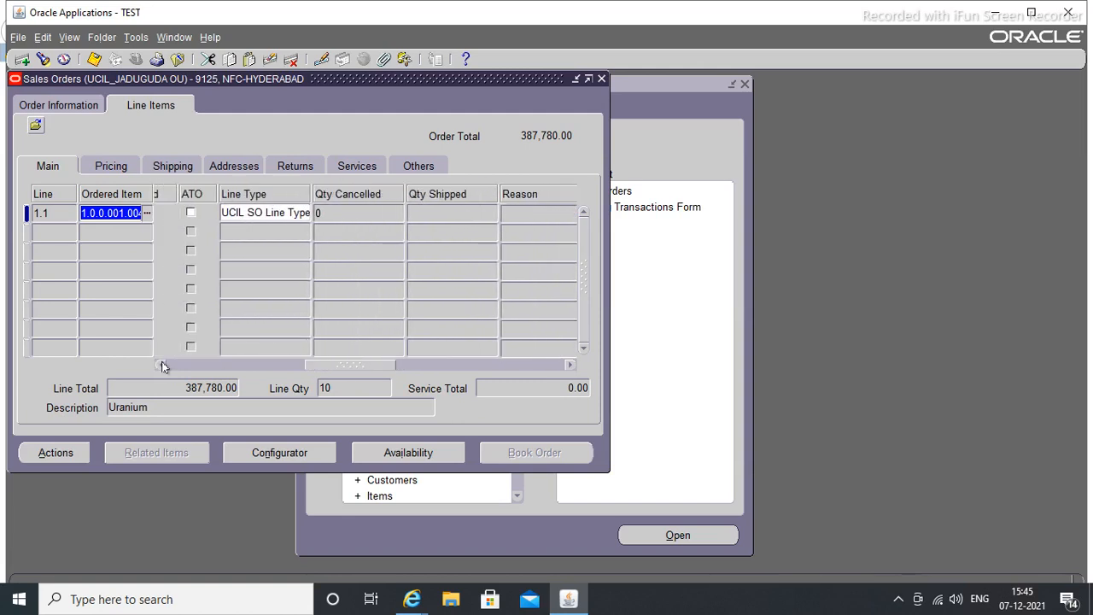
click(162, 365)
click(162, 365)
click(162, 365)
click(162, 366)
click(163, 366)
click(163, 366)
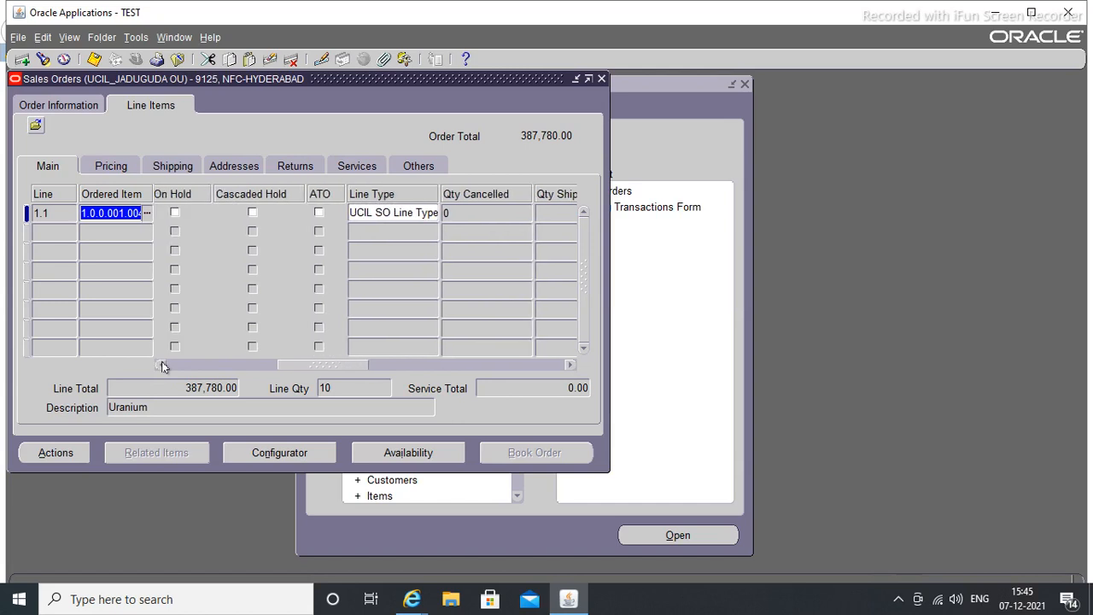
click(163, 365)
click(162, 365)
click(162, 365)
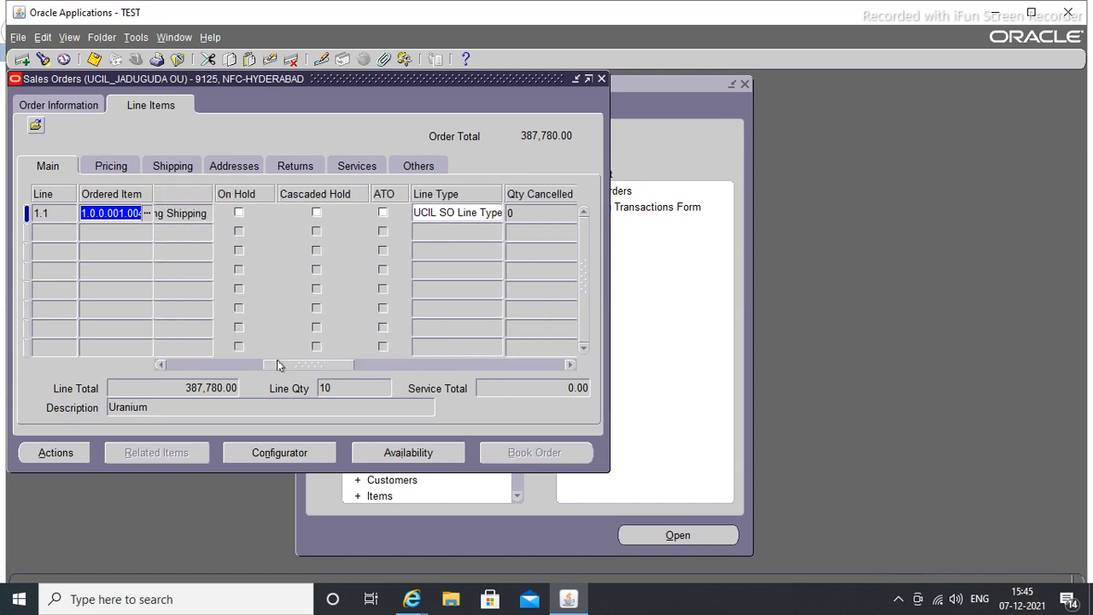
drag(278, 367, 263, 367)
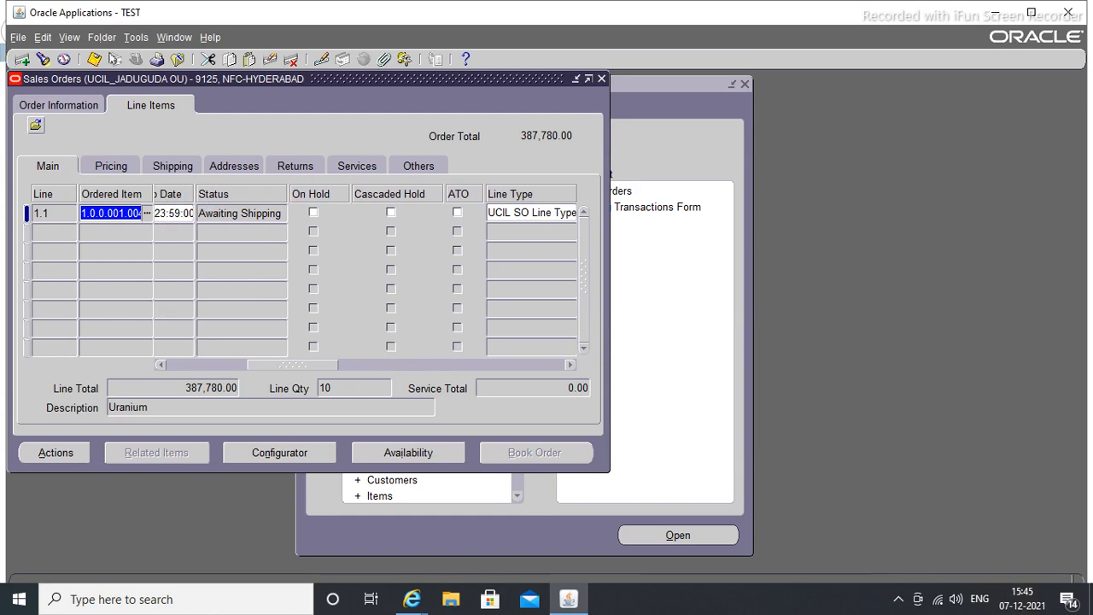
Step: Save and close the sales order, and open the transactions form among the Shipping functions of Oracle Order Management
click(95, 59)
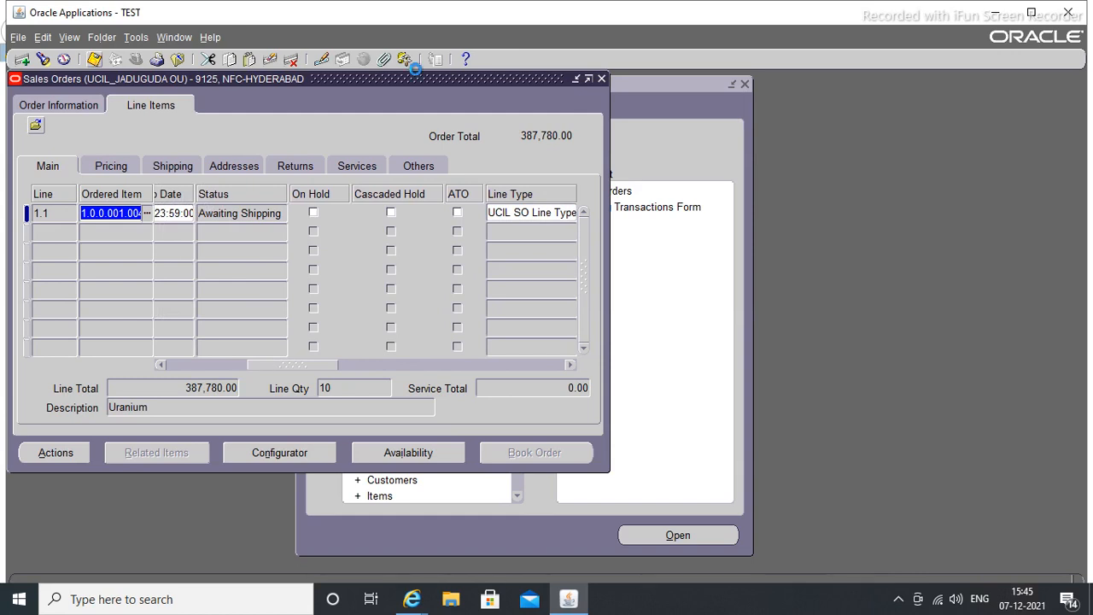
click(602, 80)
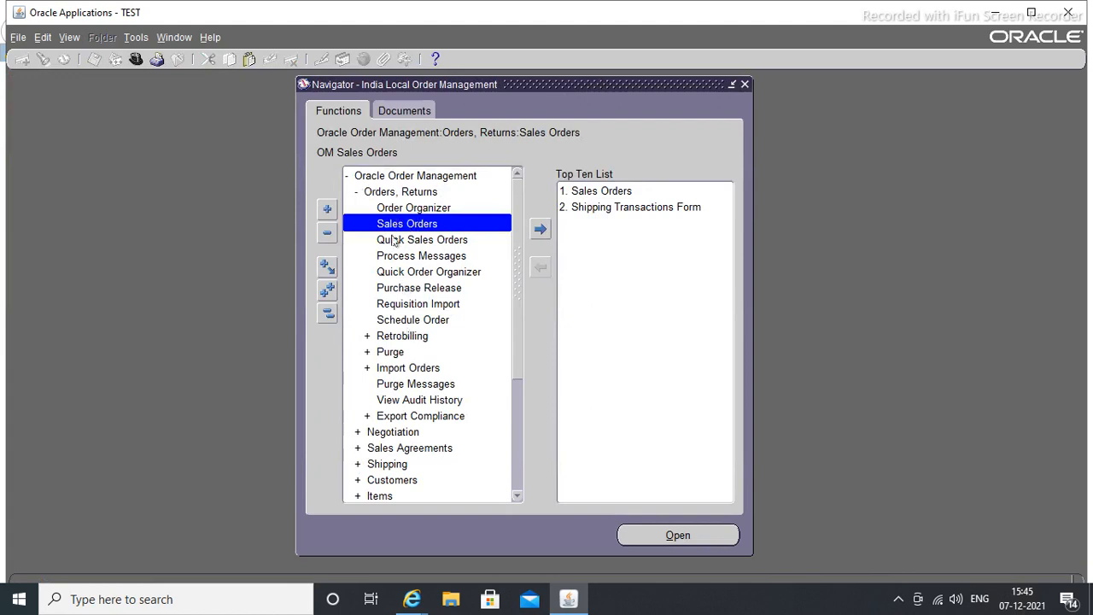
double_click(357, 175)
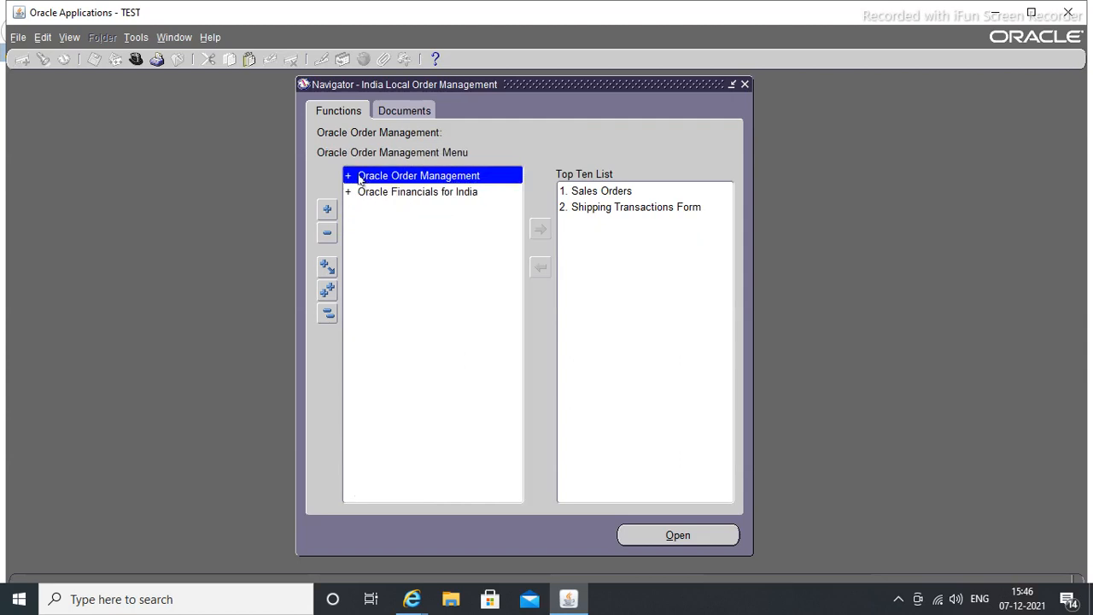
double_click(357, 175)
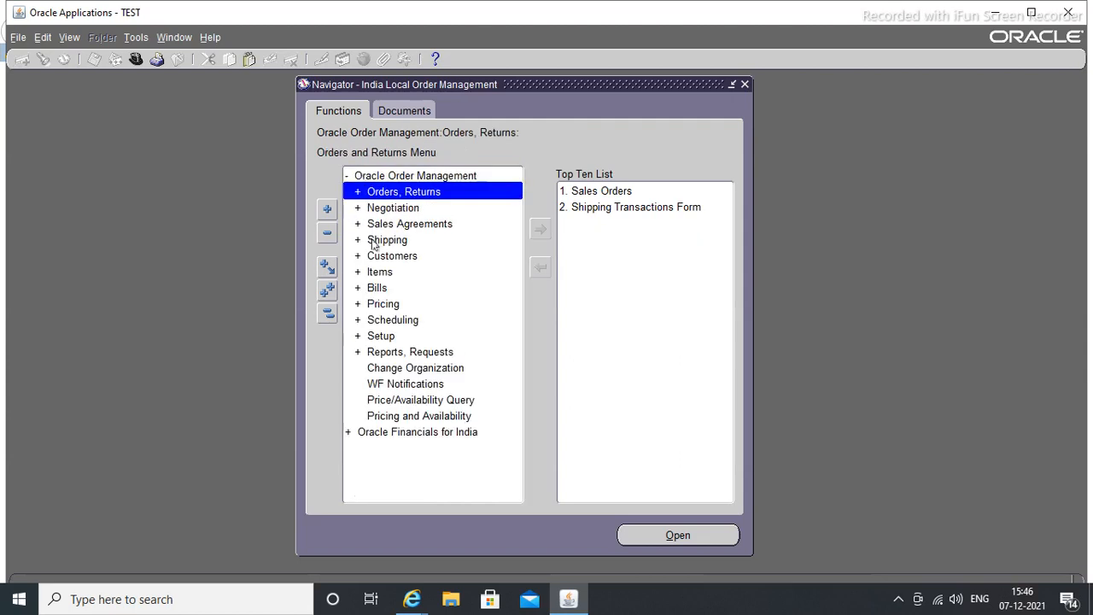
double_click(374, 243)
click(391, 272)
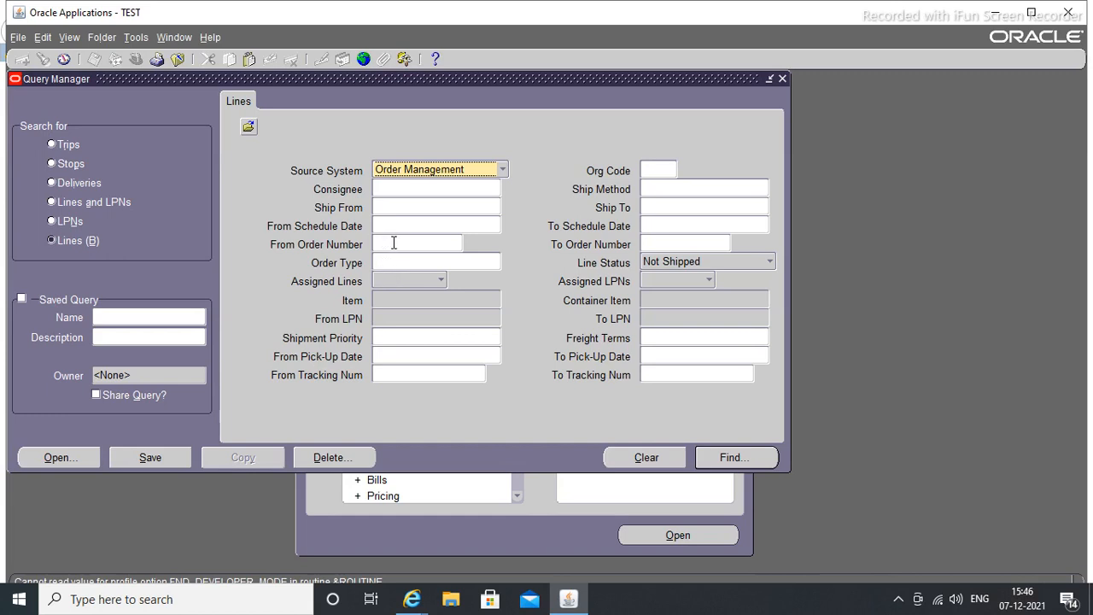
Step: List the orders matching 9% for the From Order Number of the shipping lines query
click(394, 243)
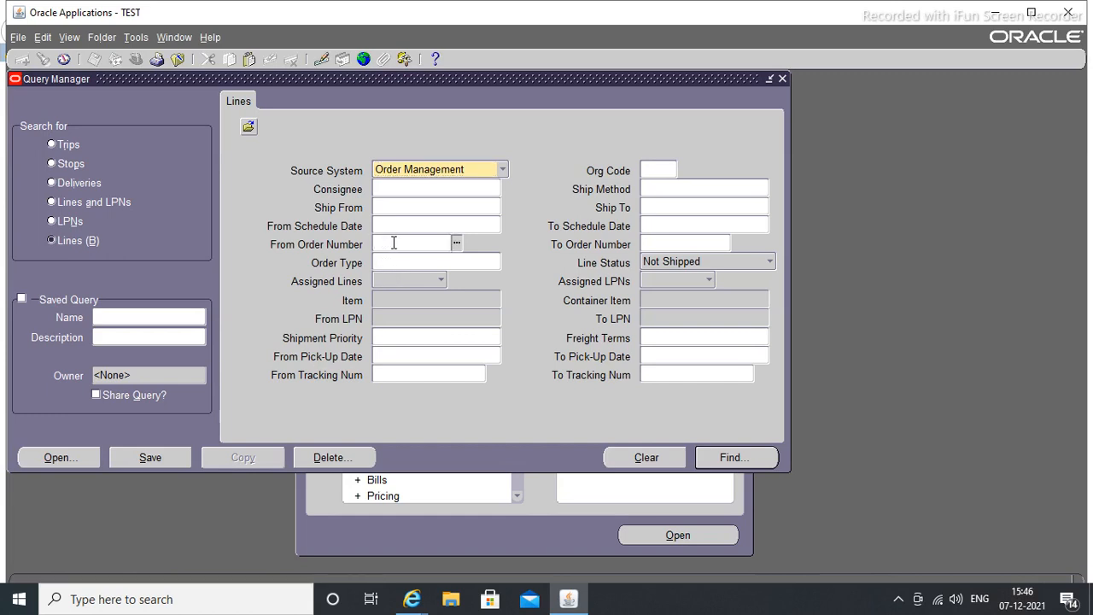
click(456, 244)
text(%)
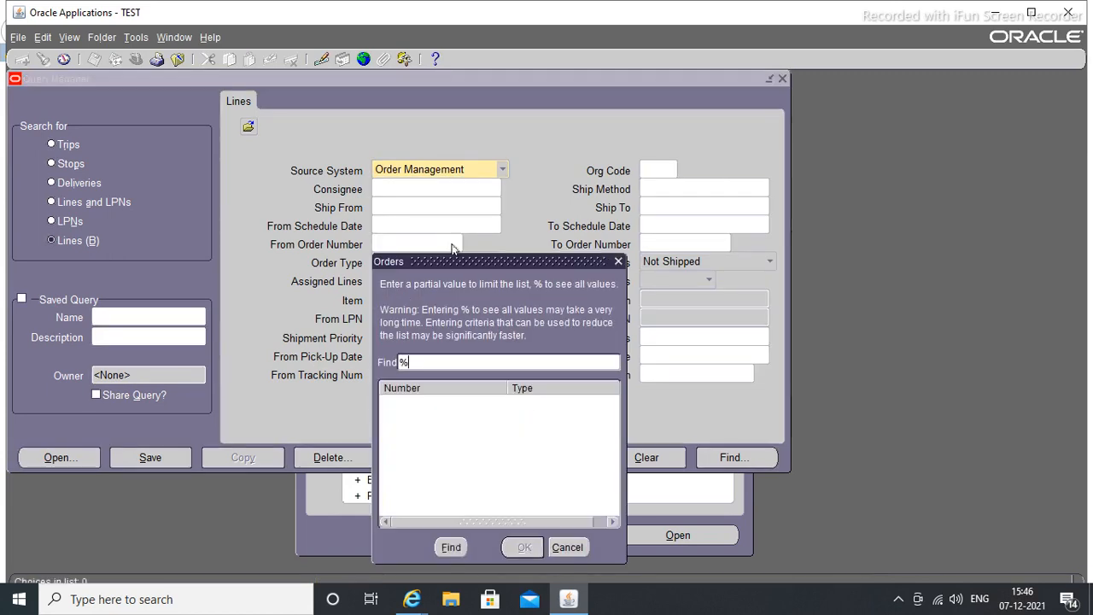
key(Home)
text(9)
click(451, 547)
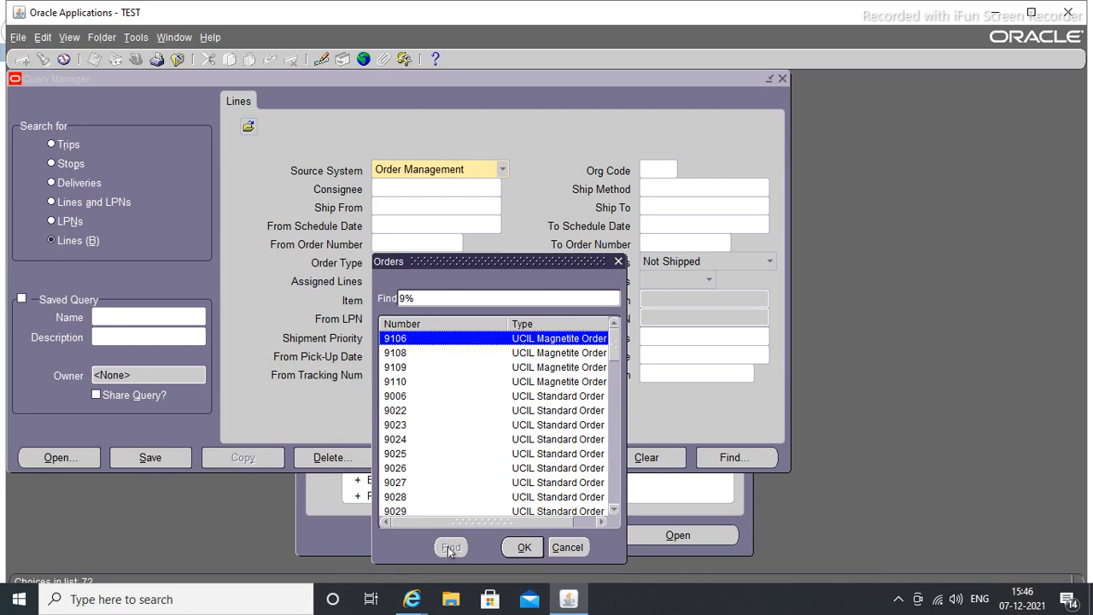
Step: Choose the newly booked UCIL Standard Order as both ends of the order number range and find its shipping lines
click(614, 511)
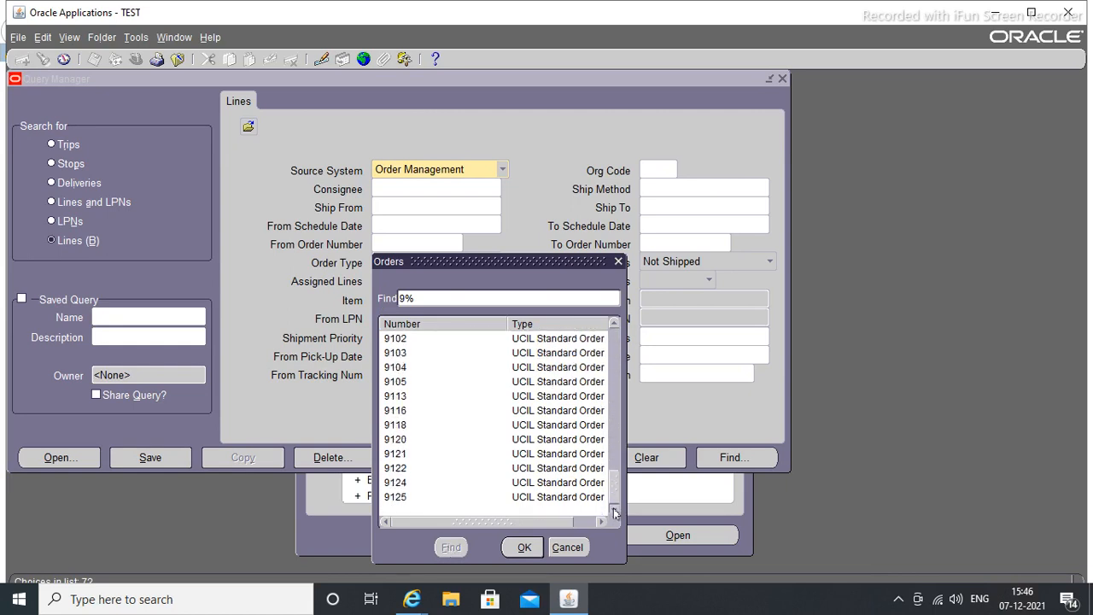
click(397, 500)
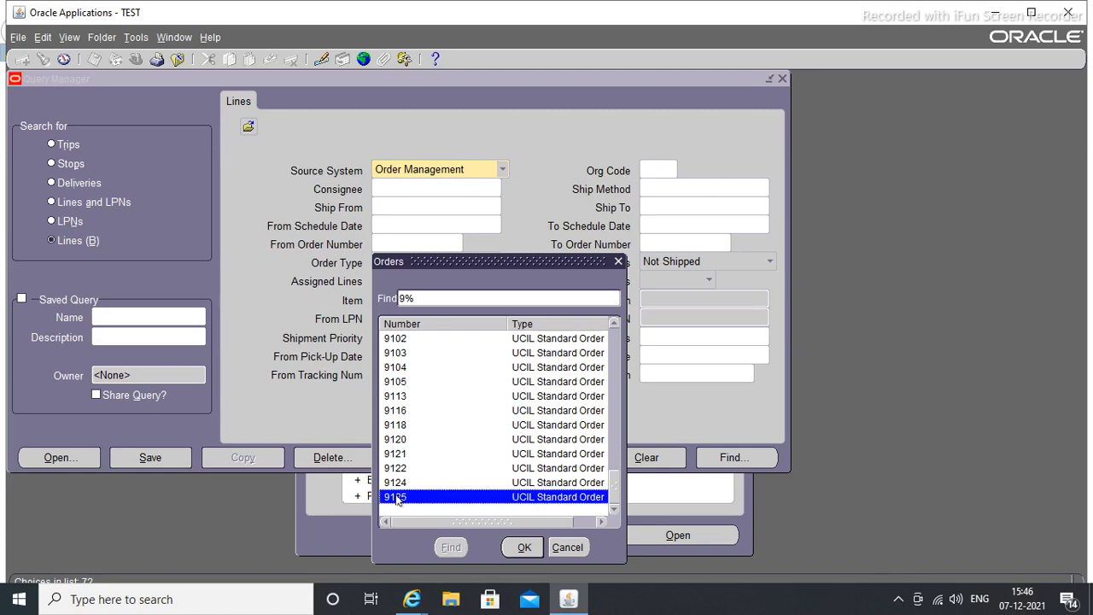
click(522, 549)
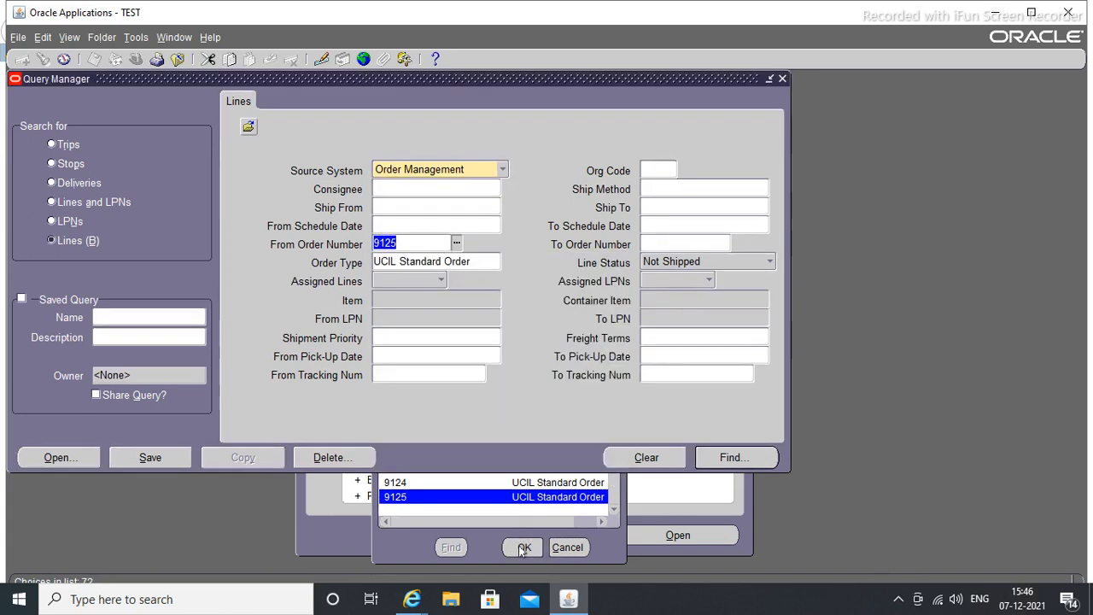
key(Tab)
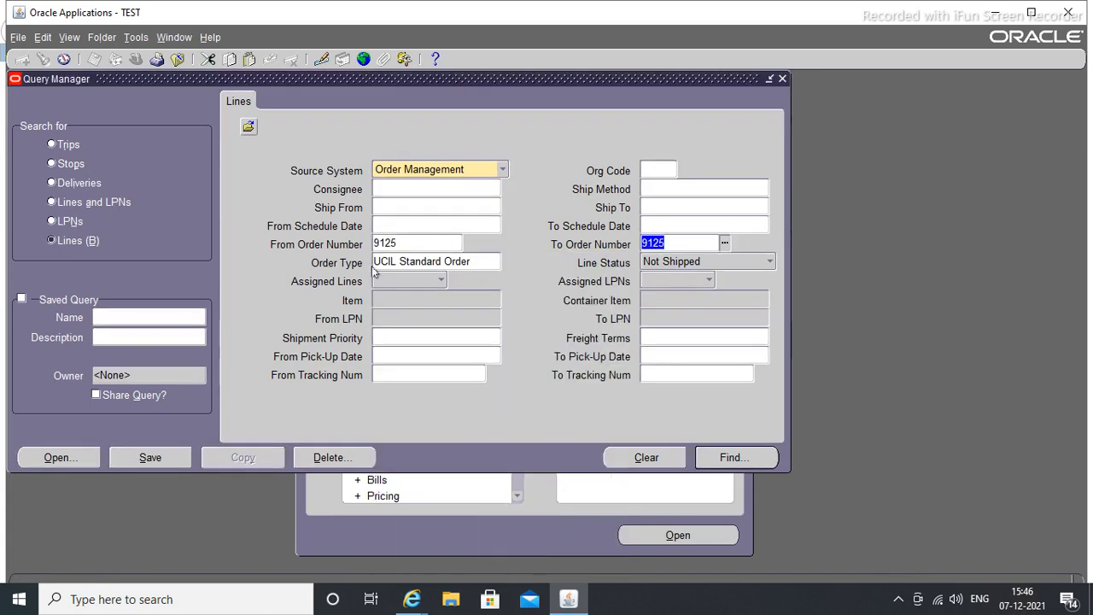
click(725, 457)
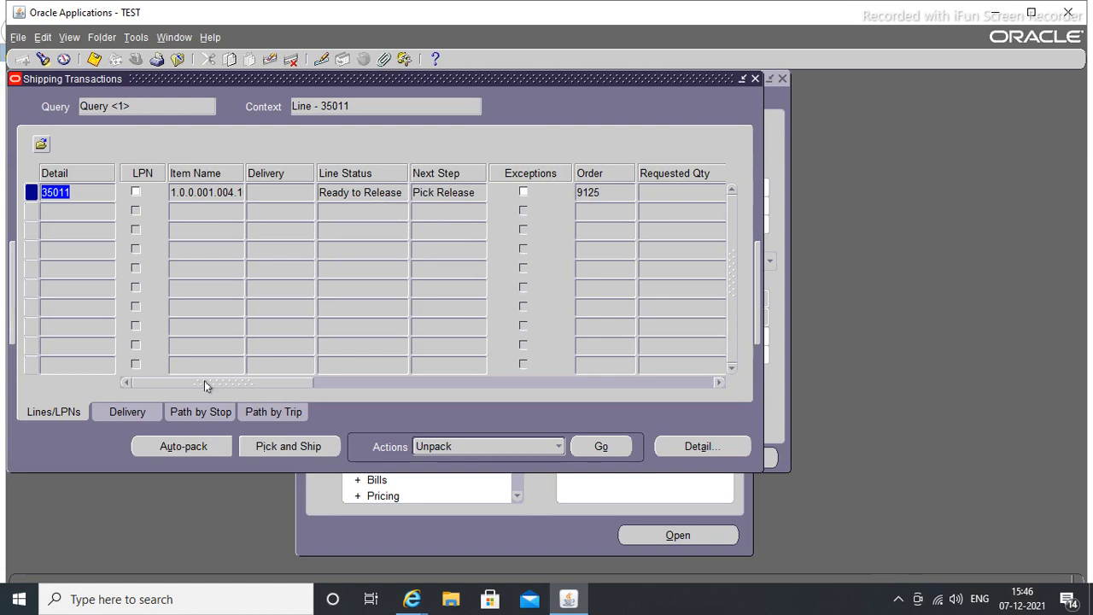
Step: Run the Launch Pick Release action on the order's shipping line and acknowledge the launch message
drag(204, 380, 129, 389)
drag(236, 387, 99, 373)
click(501, 443)
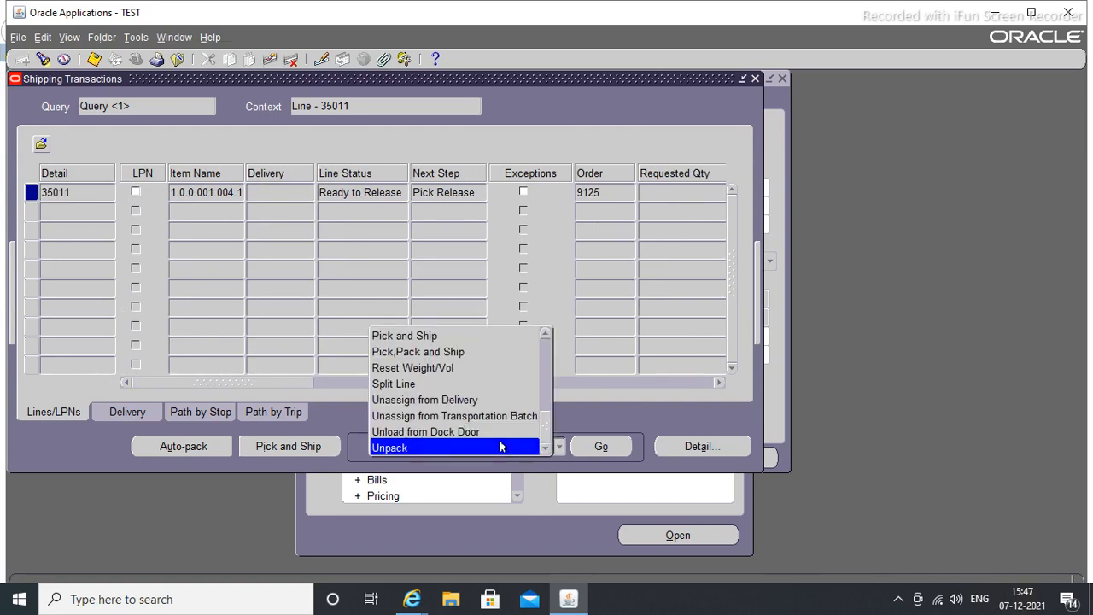
click(545, 334)
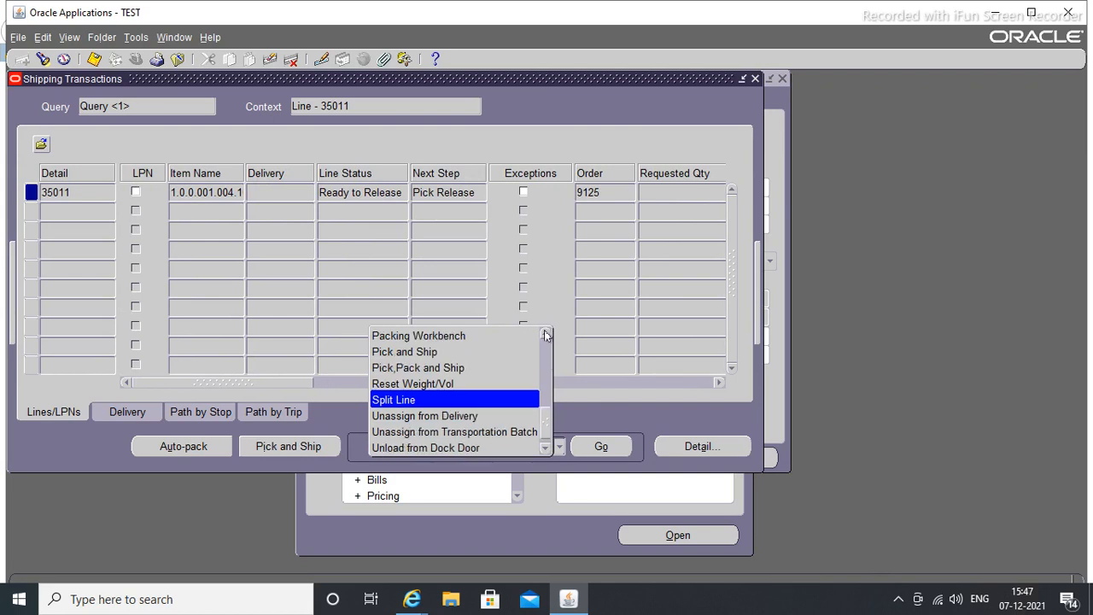
click(546, 335)
click(546, 335)
click(546, 335)
click(546, 335)
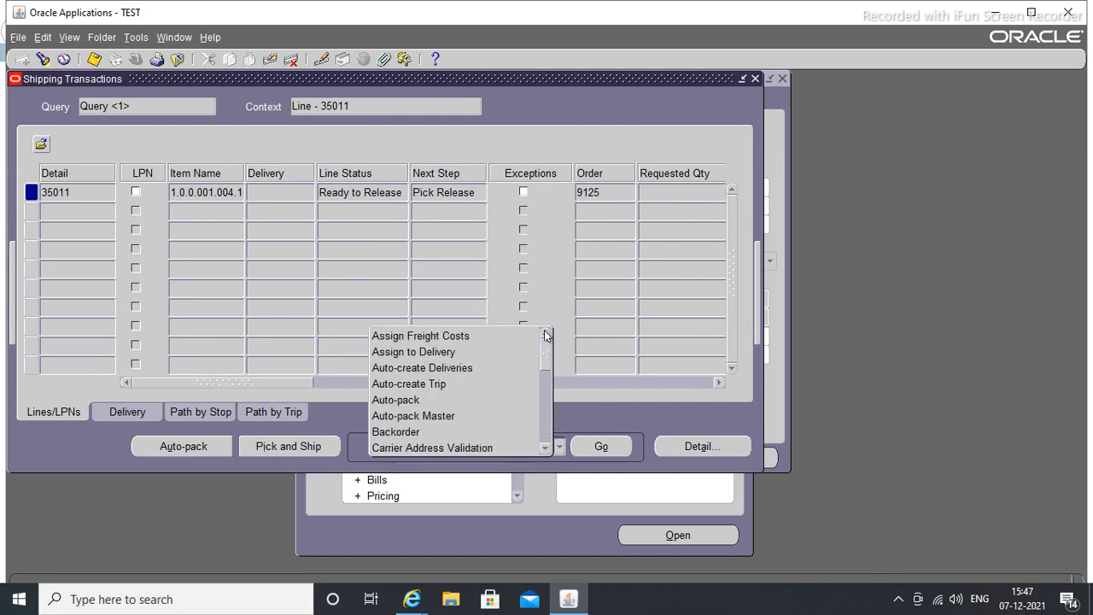
click(545, 448)
click(544, 448)
click(544, 448)
click(545, 447)
click(545, 448)
click(545, 447)
click(545, 447)
click(545, 447)
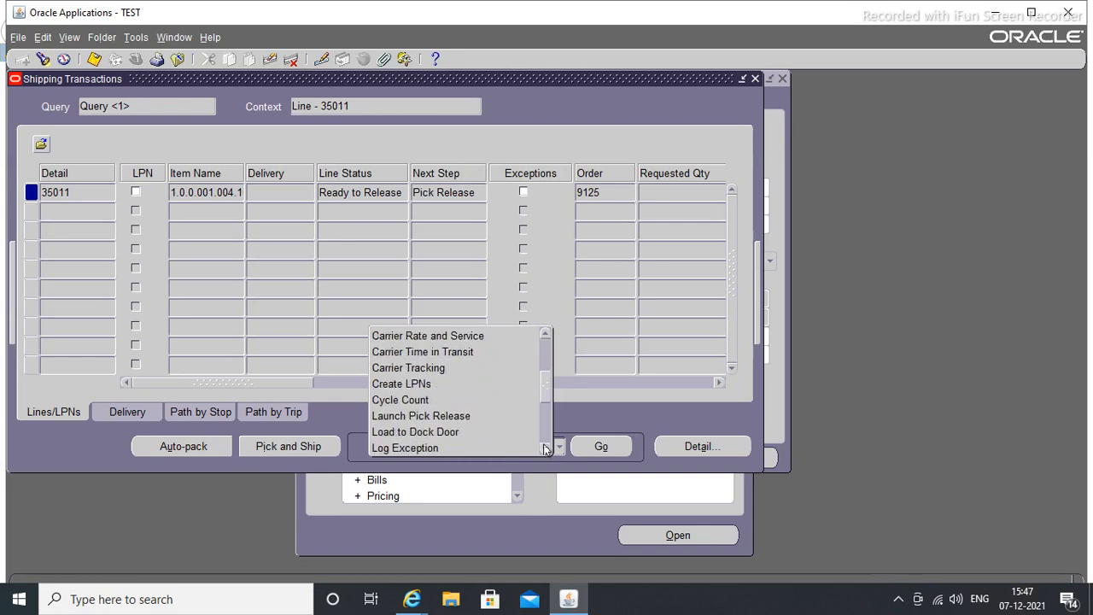
click(459, 415)
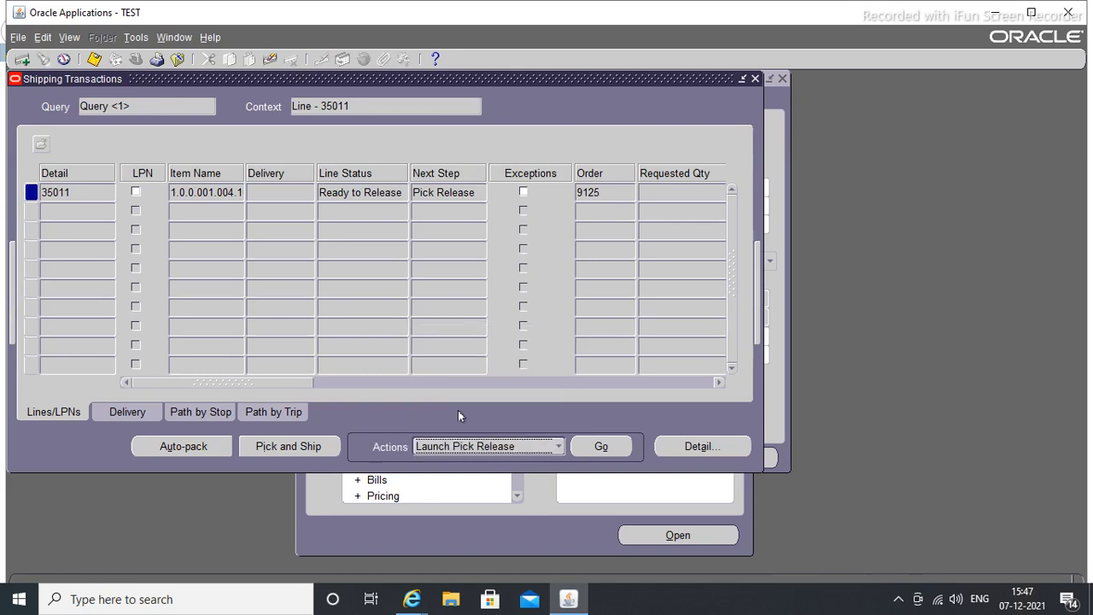
click(598, 446)
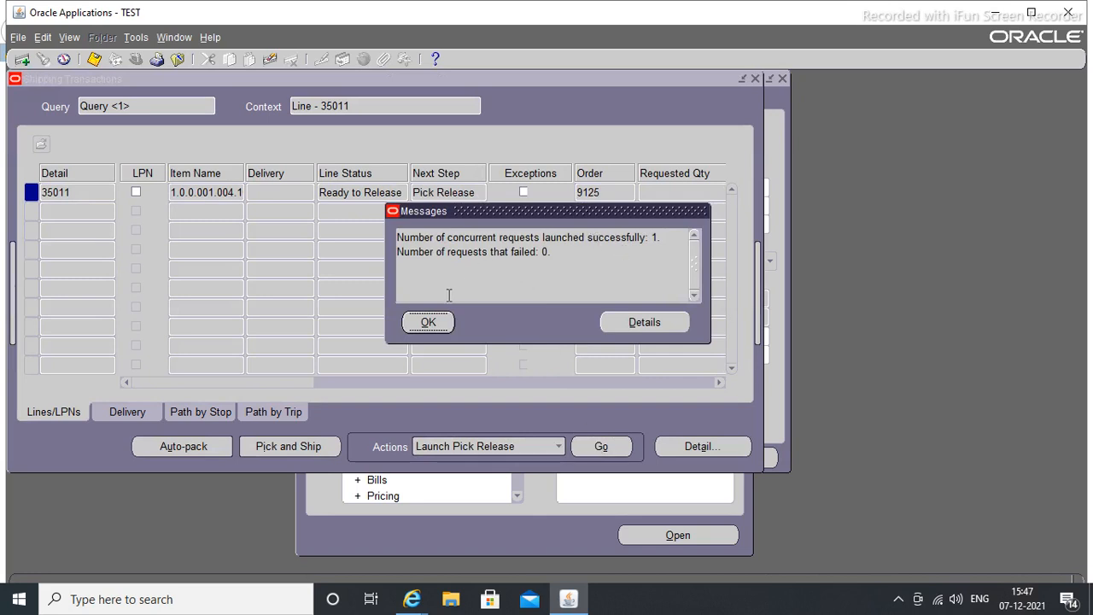
click(426, 322)
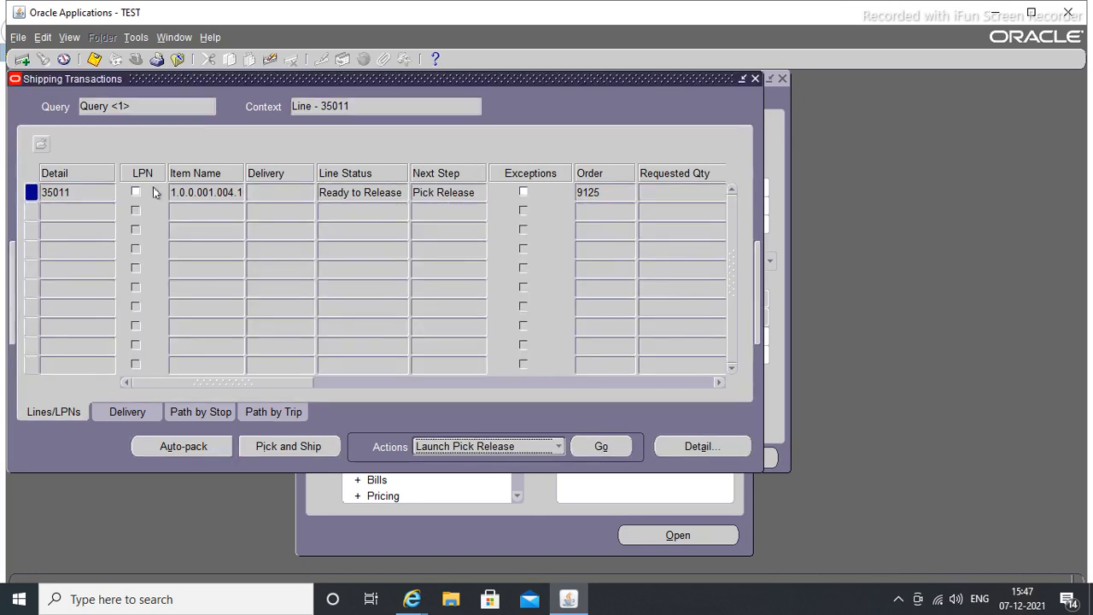
Step: List all of your own concurrent requests from the past 7 days
click(68, 37)
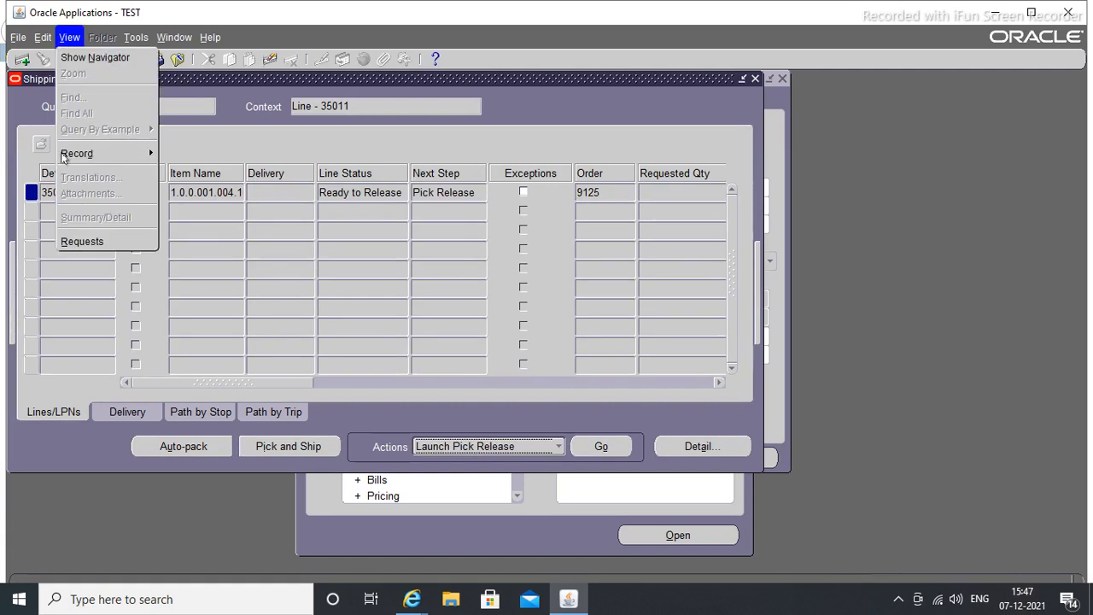
click(75, 239)
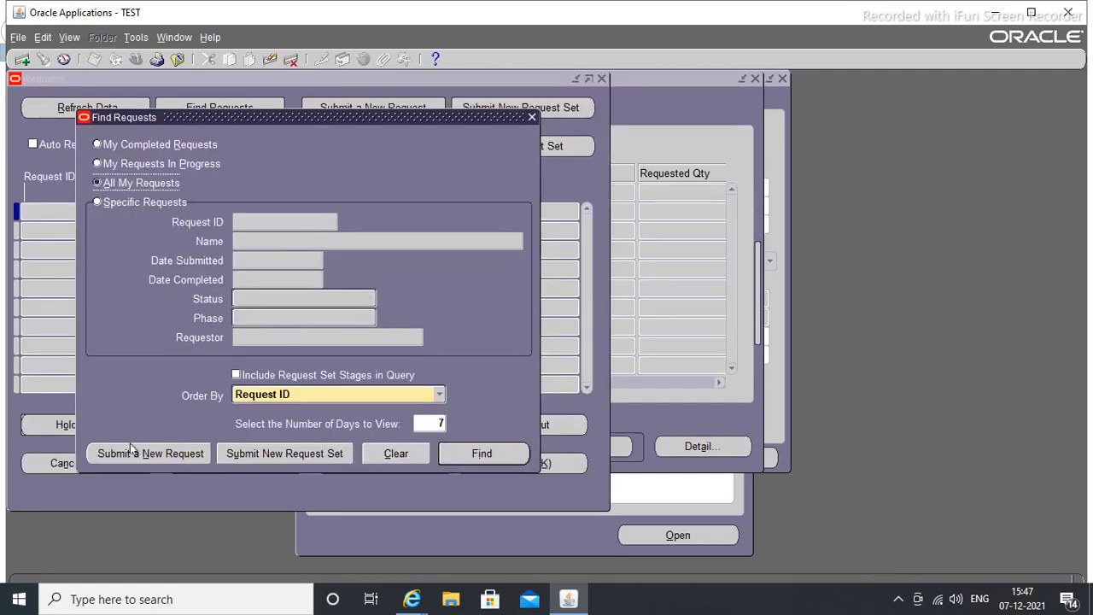
click(460, 454)
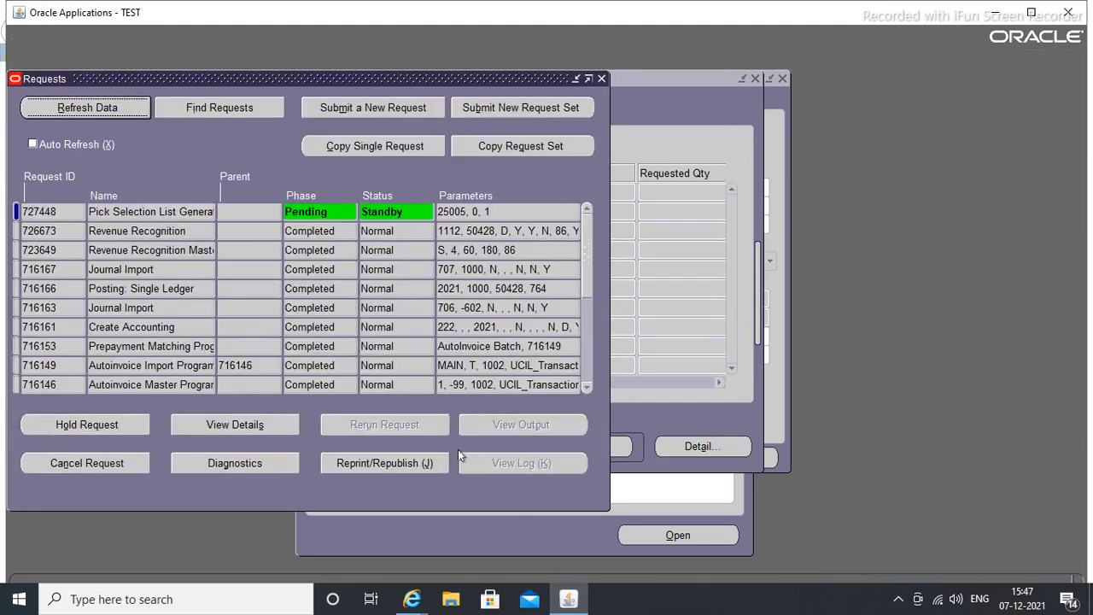
Step: Refresh the requests until the Pick Selection List Generation, Pick Slip Report and Shipping Exceptions Report requests finish, and close the requests window
click(76, 110)
click(76, 110)
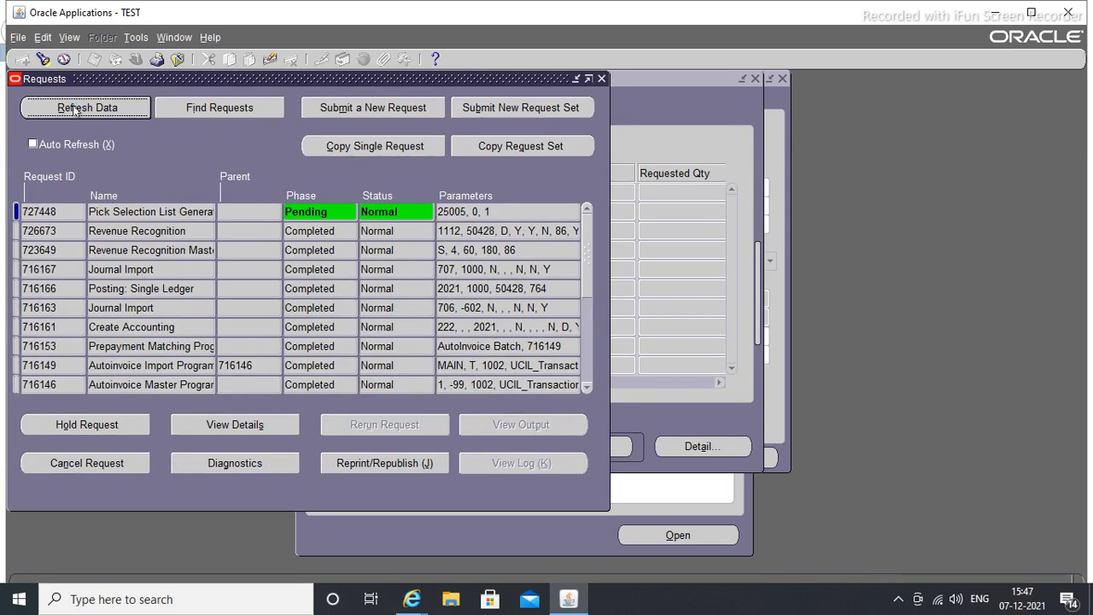
click(72, 104)
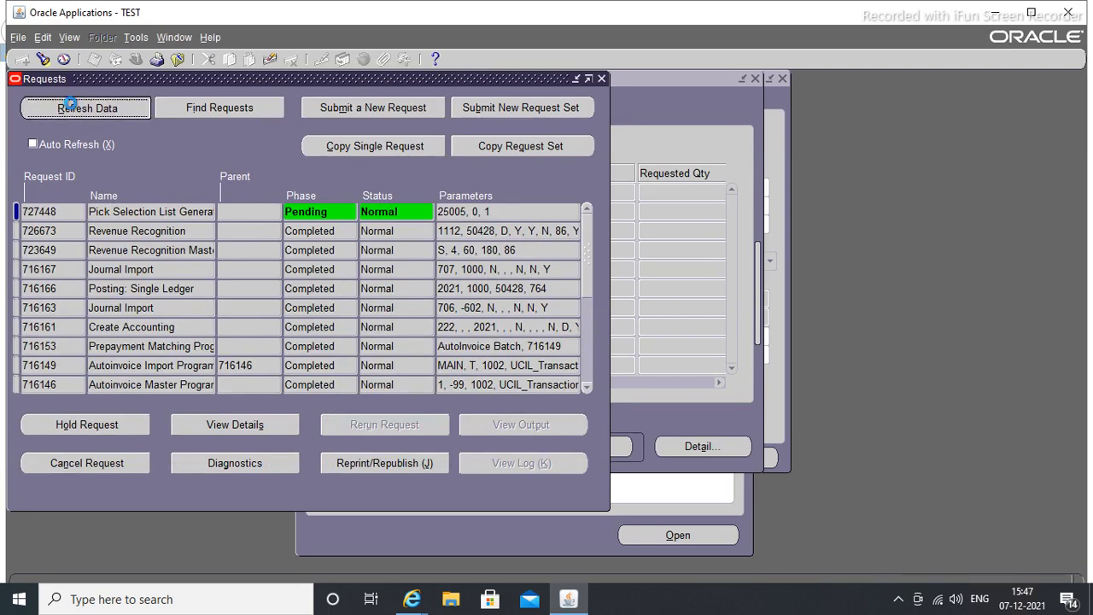
click(72, 104)
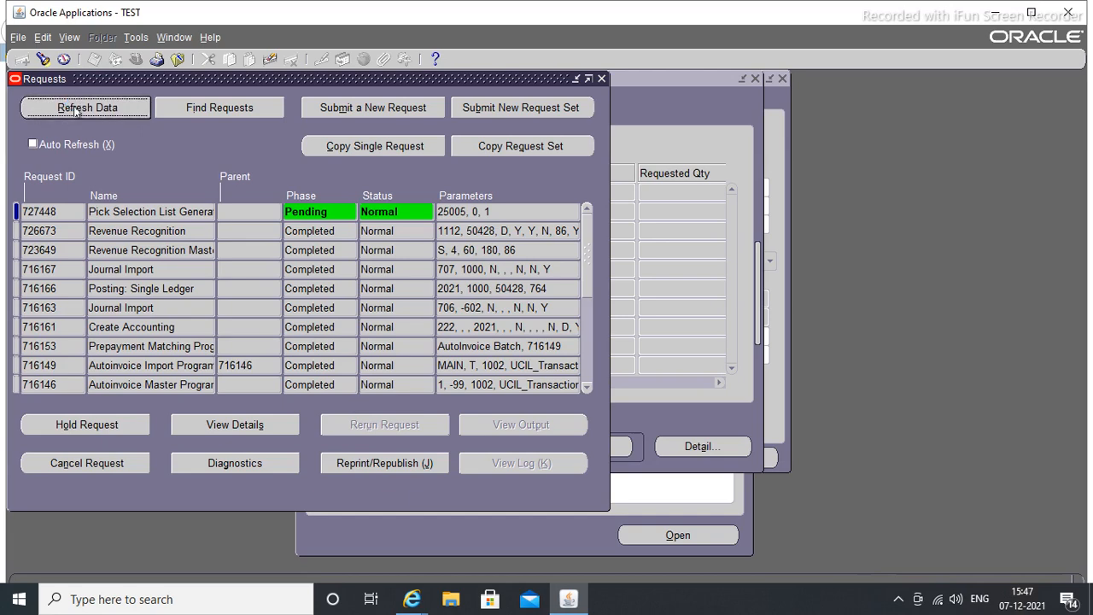
click(71, 105)
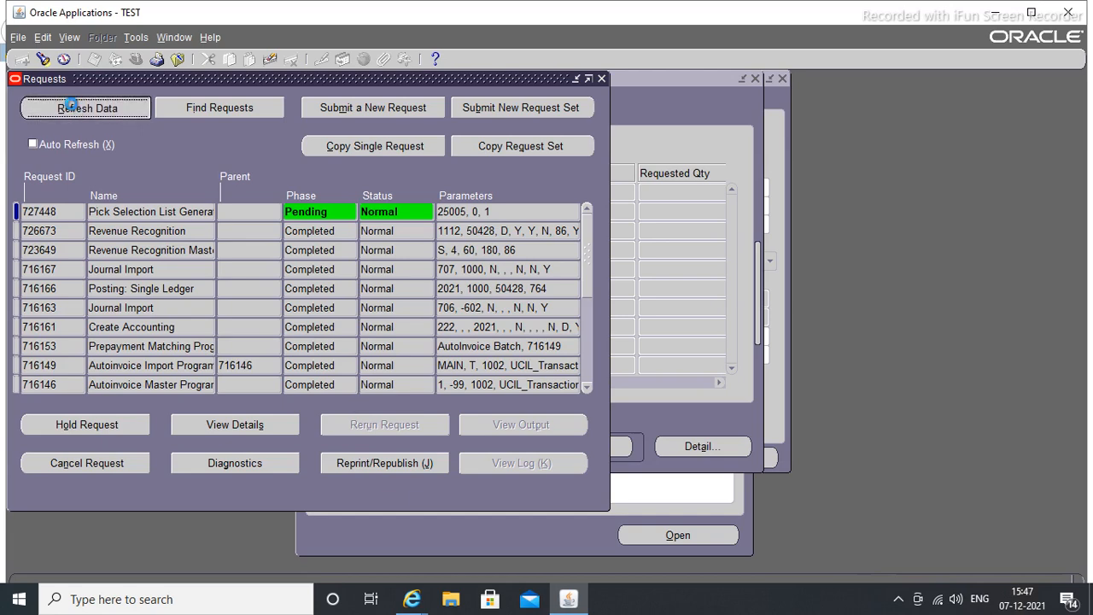
click(71, 104)
click(73, 106)
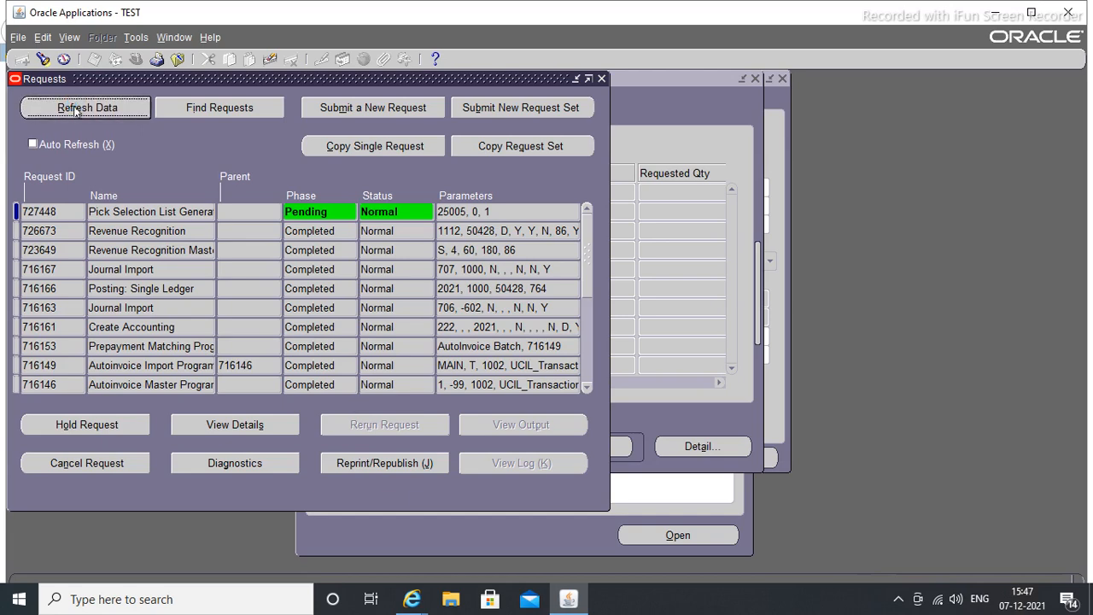
click(73, 107)
click(72, 106)
click(71, 105)
click(72, 106)
click(74, 107)
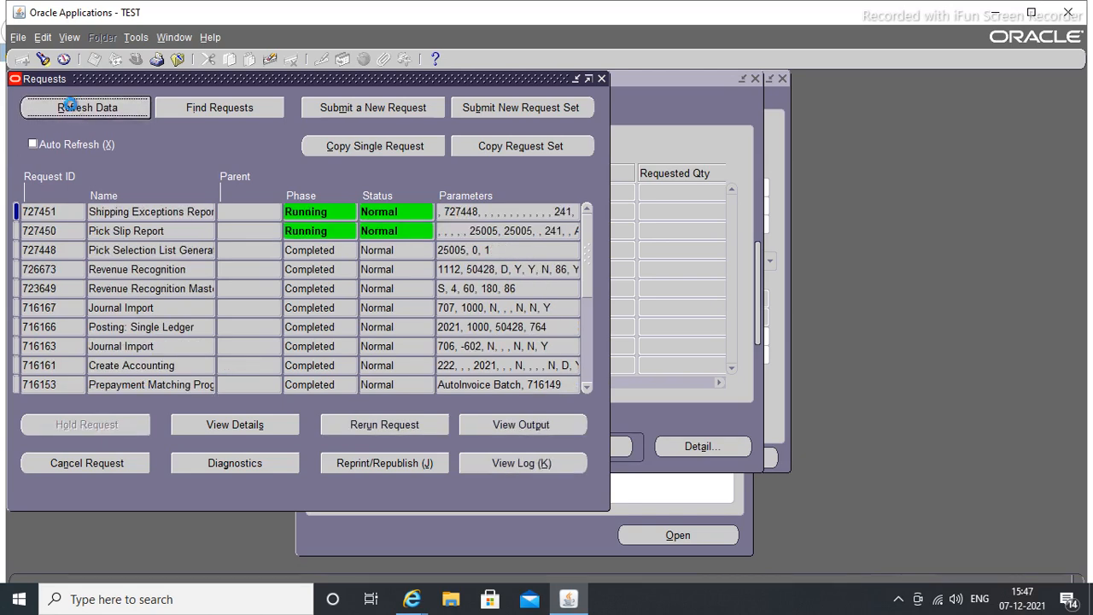
click(71, 107)
click(97, 110)
click(97, 109)
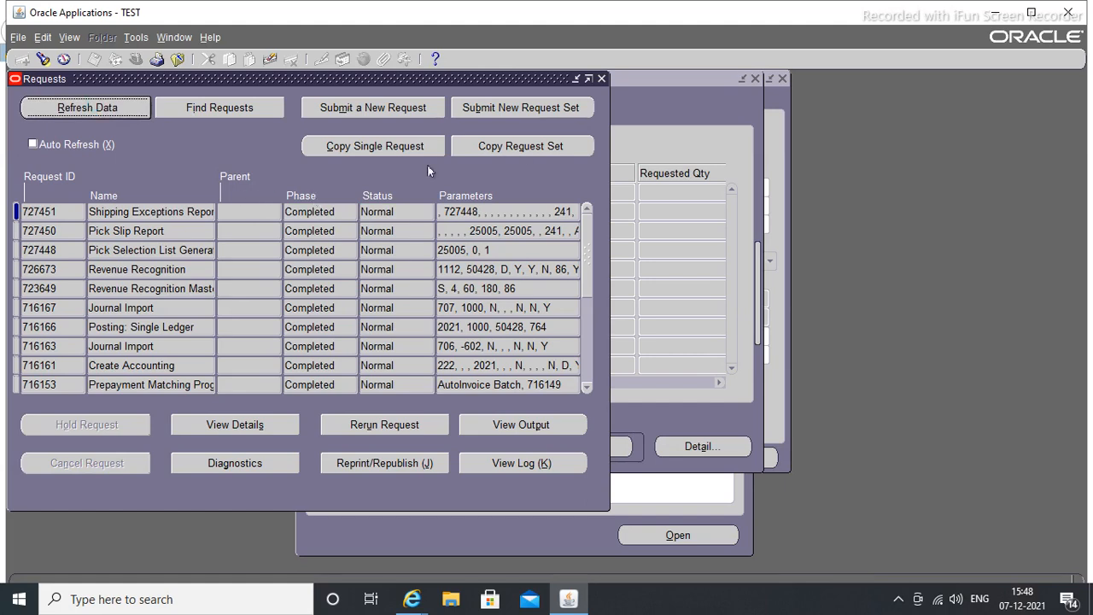
click(602, 78)
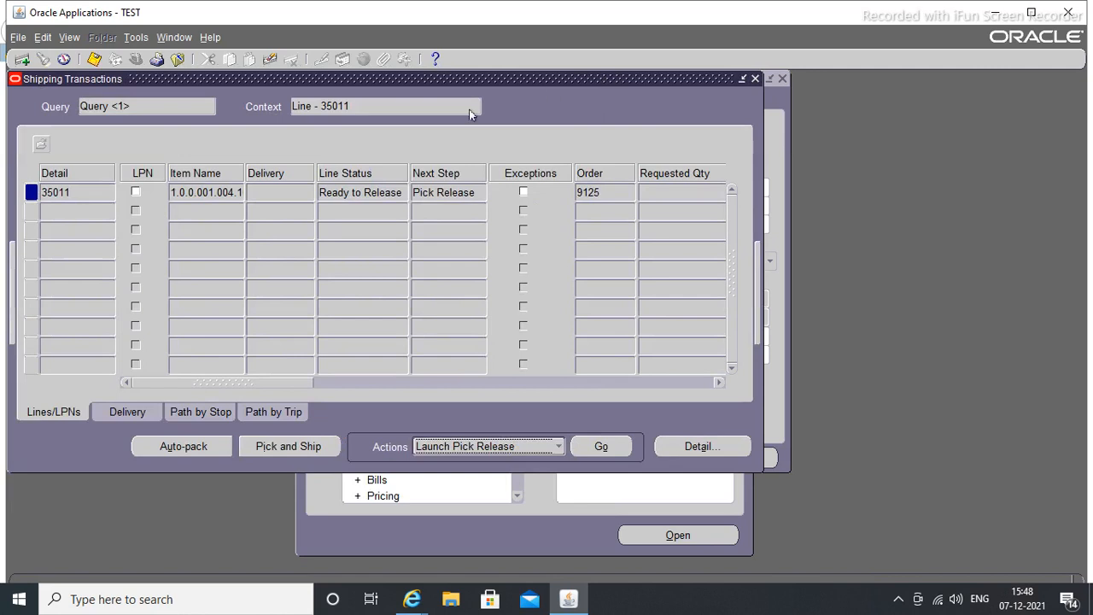
Step: Save the shipping transactions form and query the order's shipping lines again with the same criteria
click(94, 59)
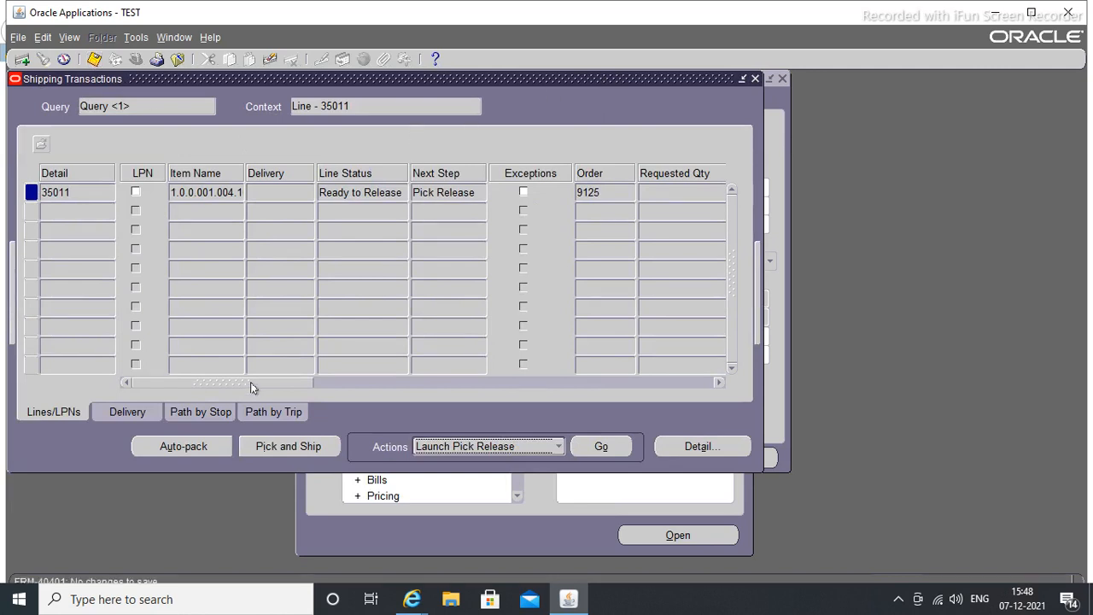
drag(251, 386, 244, 384)
double_click(606, 191)
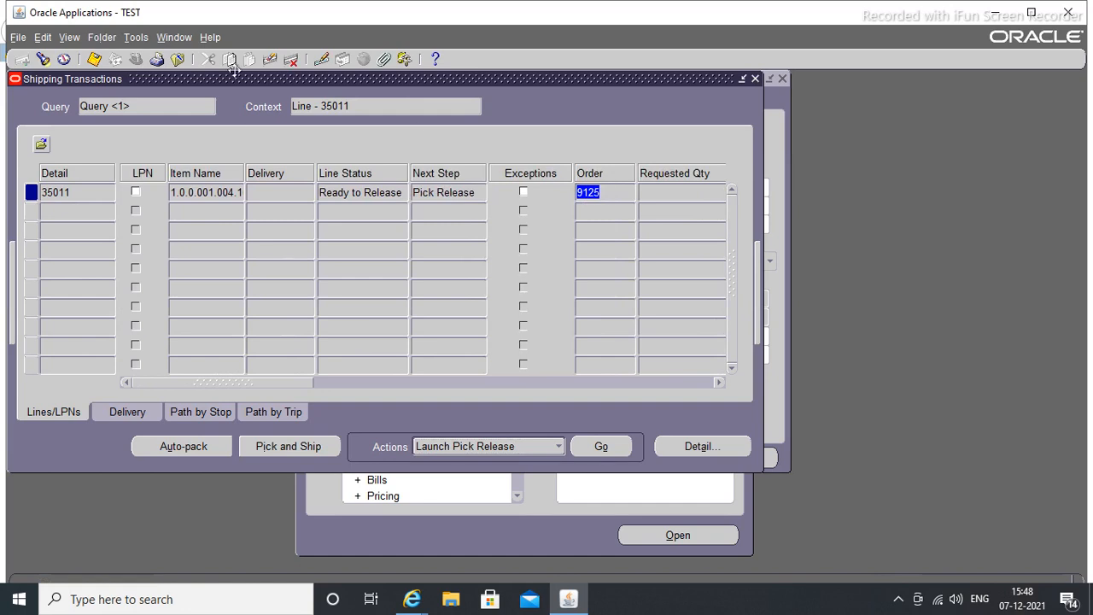
click(69, 37)
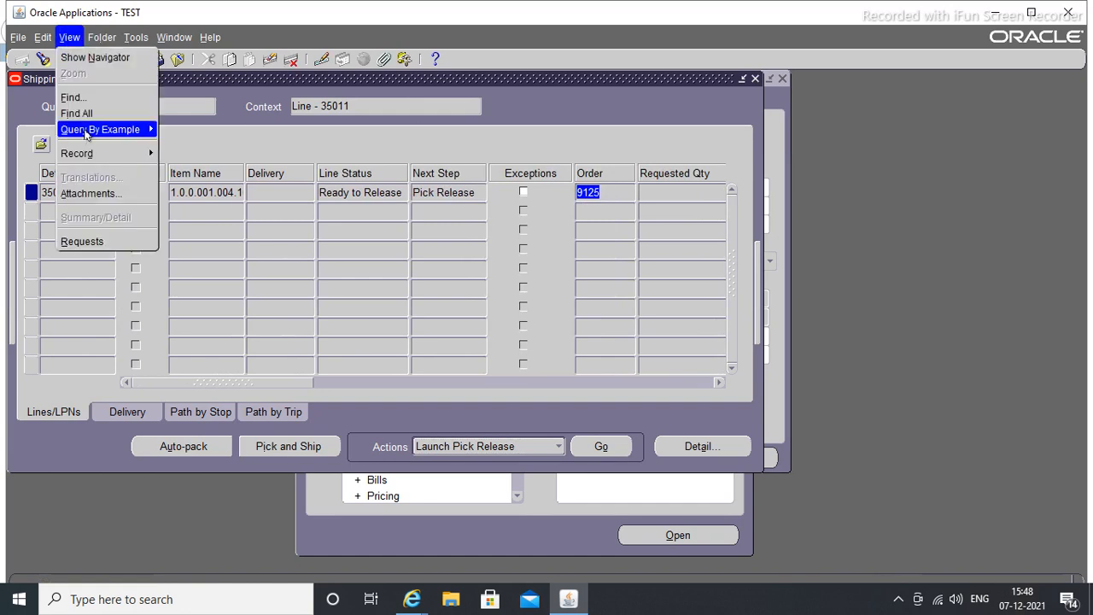
mouse_move(86, 133)
click(169, 133)
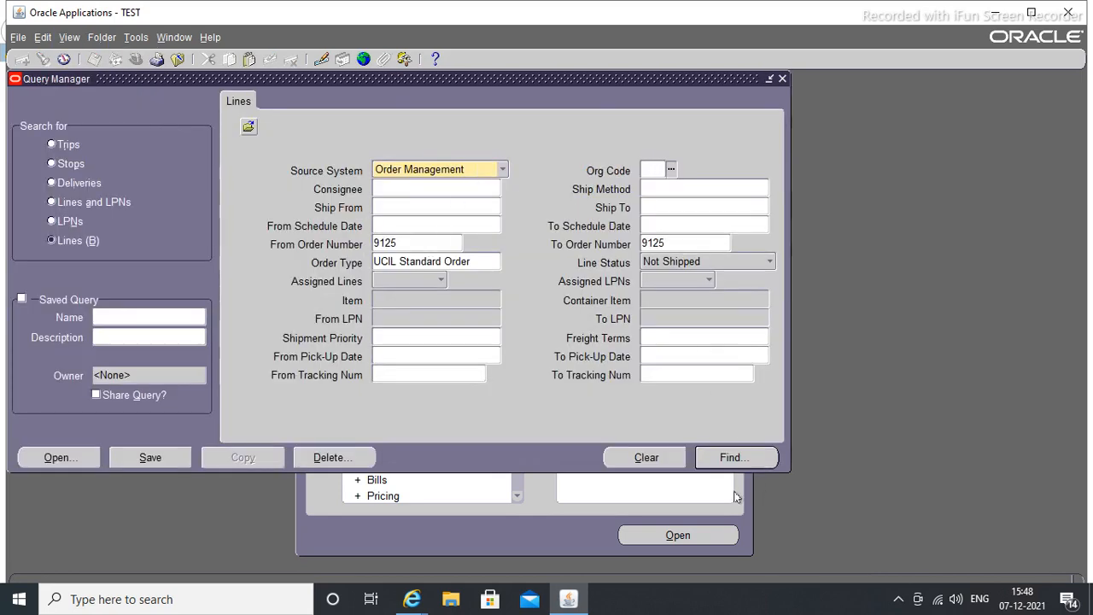
click(740, 458)
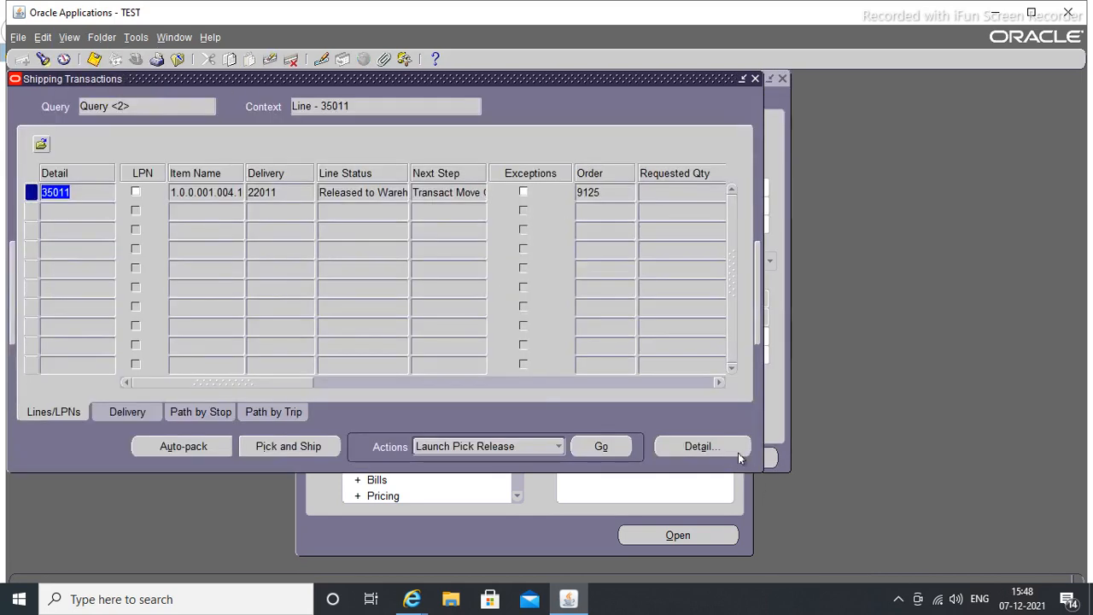
Step: Check the shipping line's status, next step, requested quantity and move order number
click(373, 193)
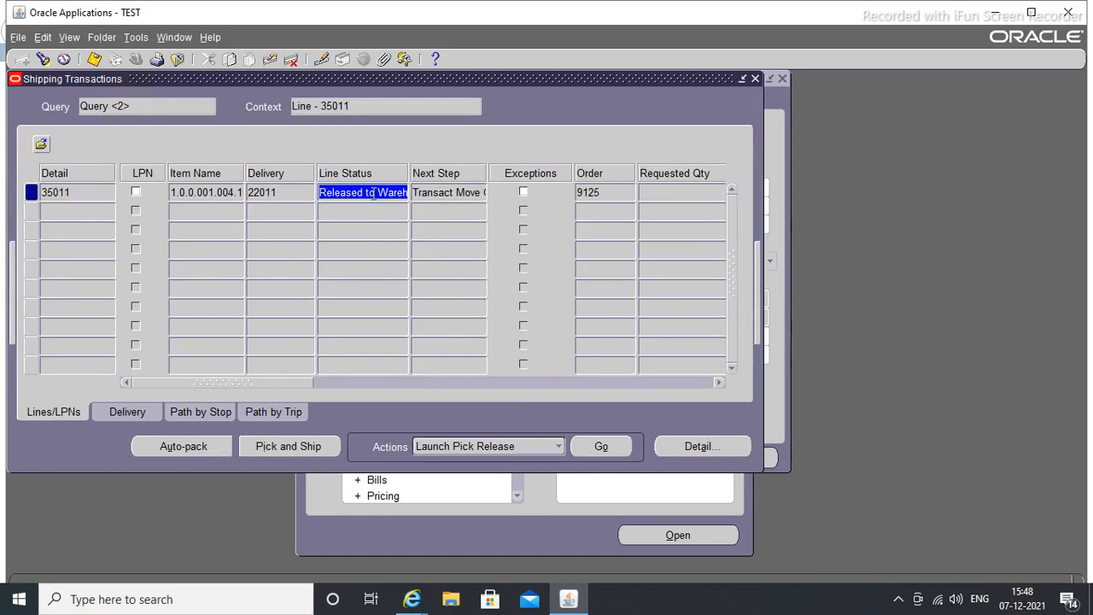
click(452, 193)
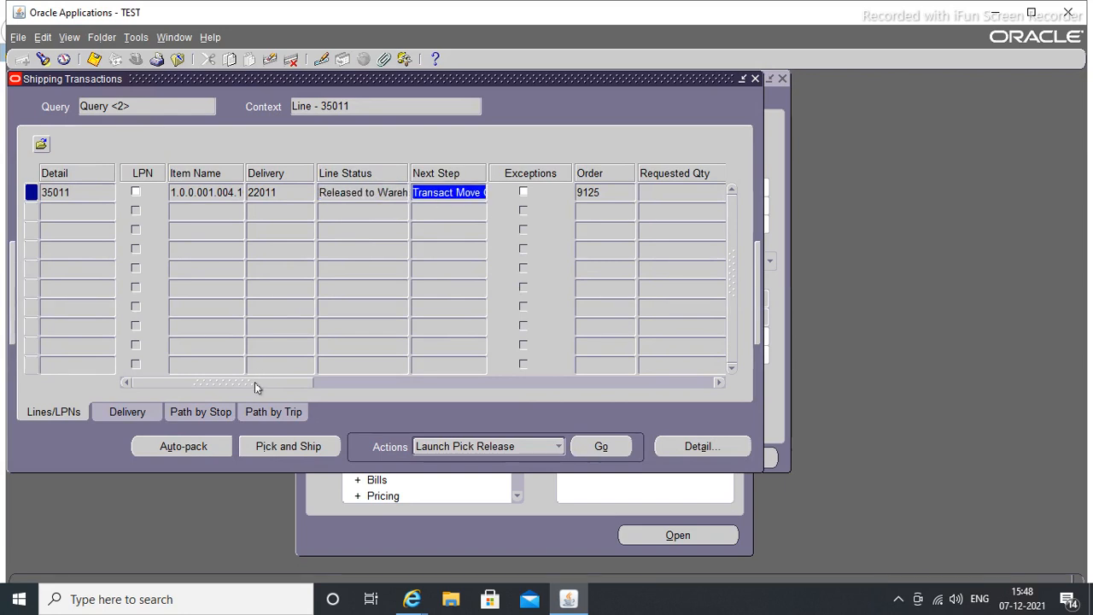
drag(254, 387, 278, 385)
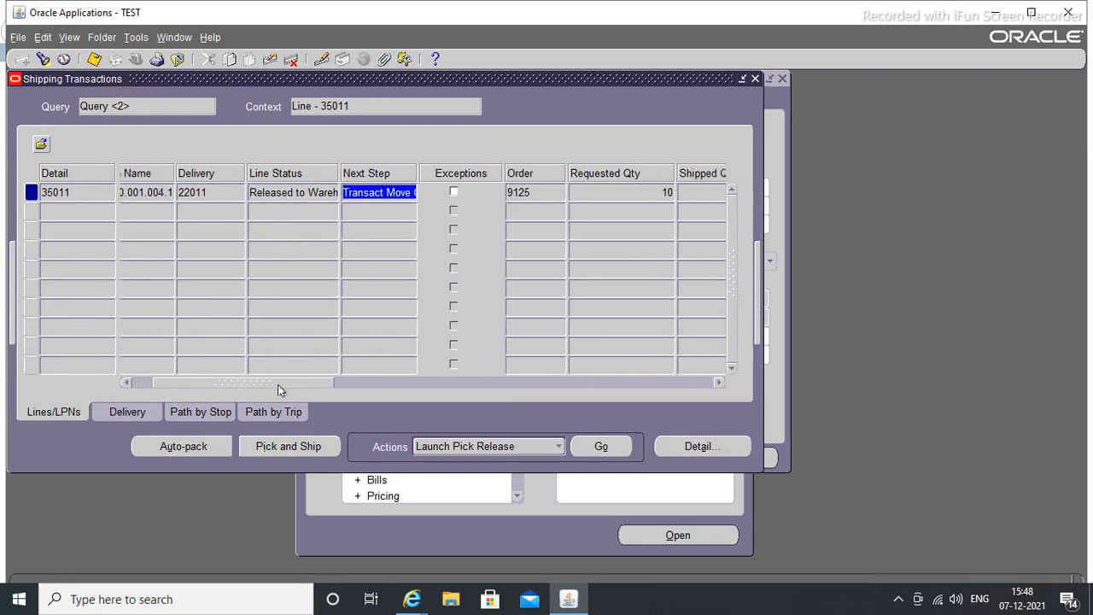
click(390, 193)
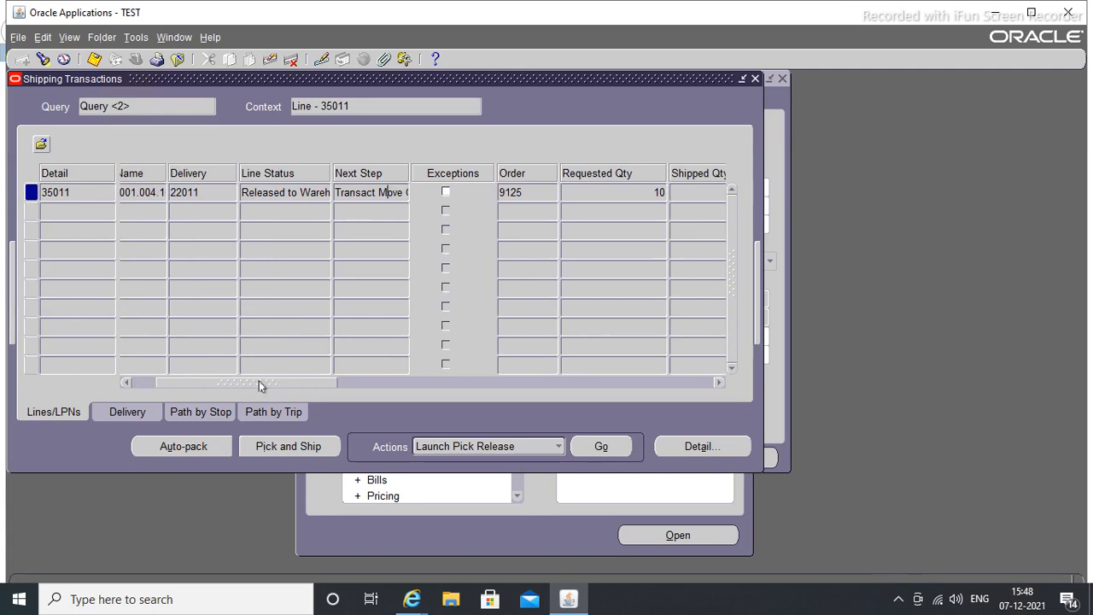
drag(261, 386, 656, 370)
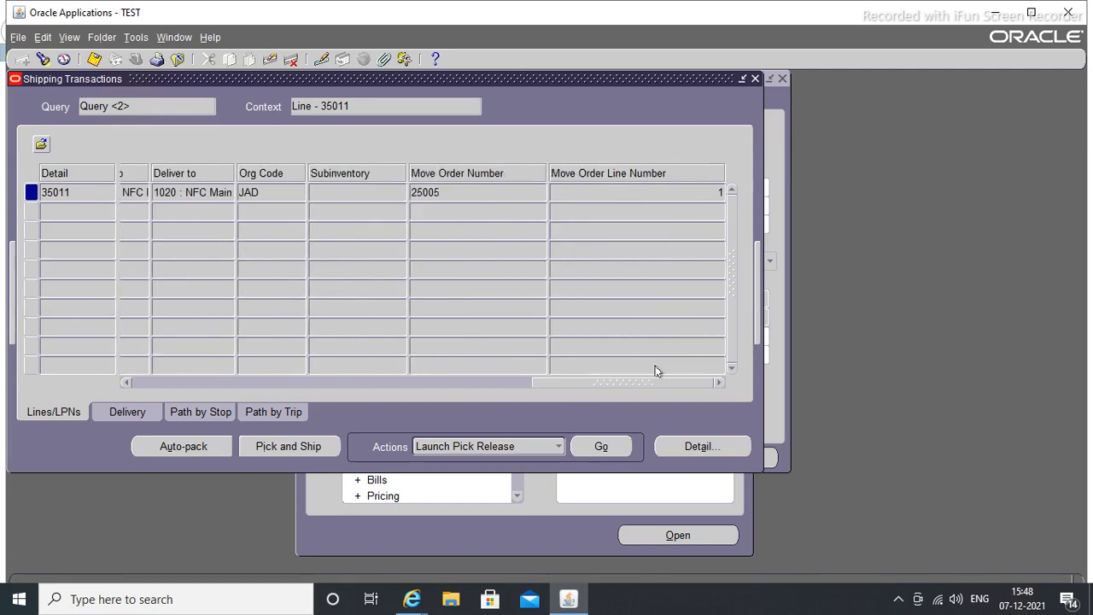
click(451, 192)
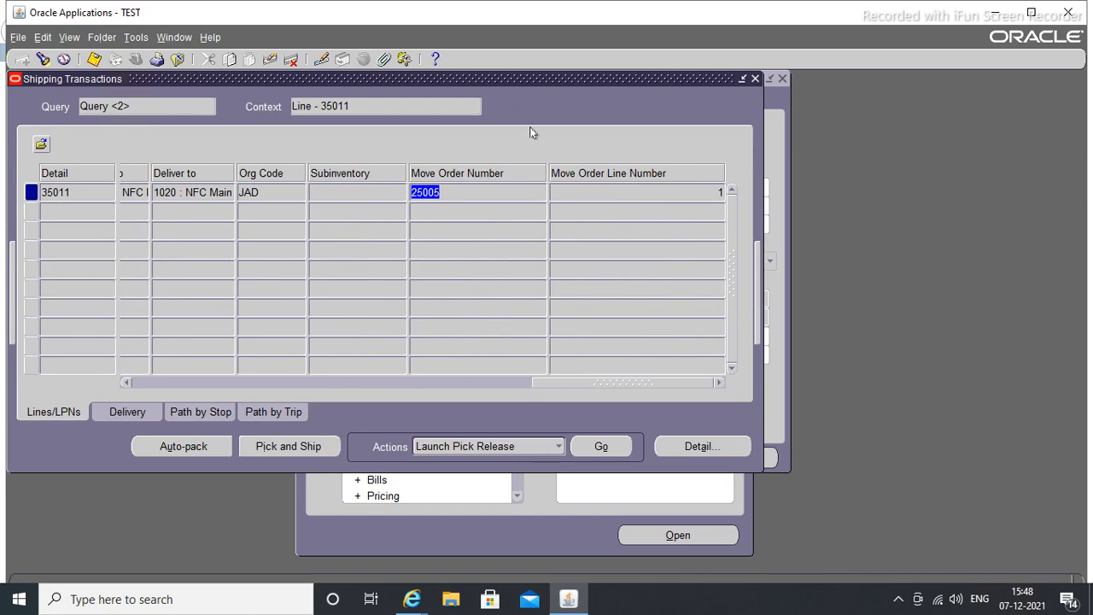
Step: Close the shipping transactions form and switch to the India Local Inventory responsibility
click(753, 79)
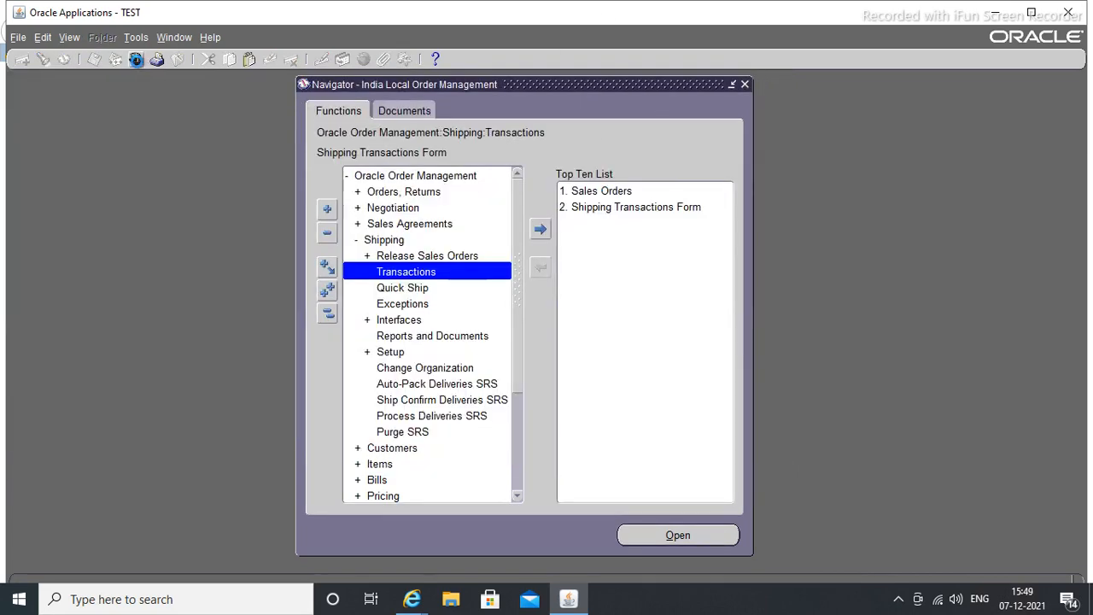
click(136, 58)
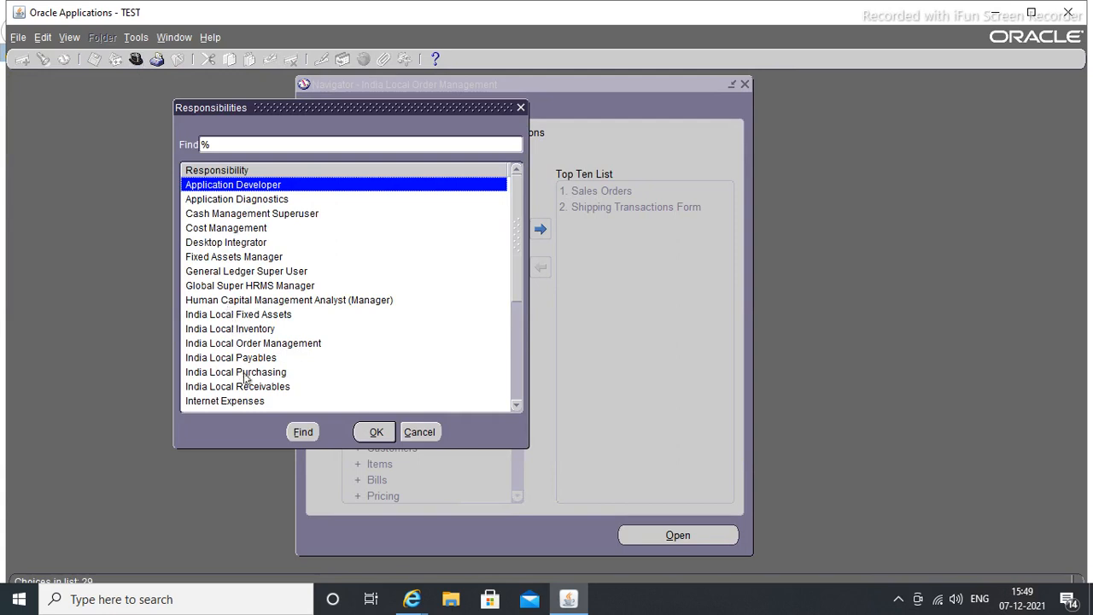
click(516, 407)
click(515, 407)
click(516, 406)
click(516, 406)
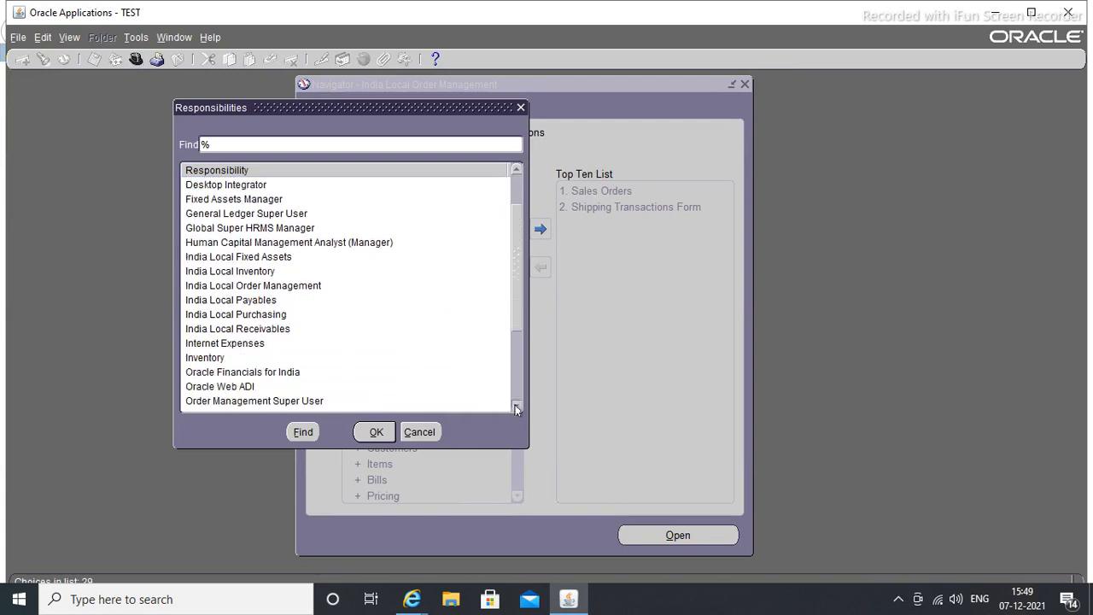
click(515, 406)
click(516, 406)
click(516, 406)
click(516, 406)
click(516, 406)
click(516, 406)
click(516, 406)
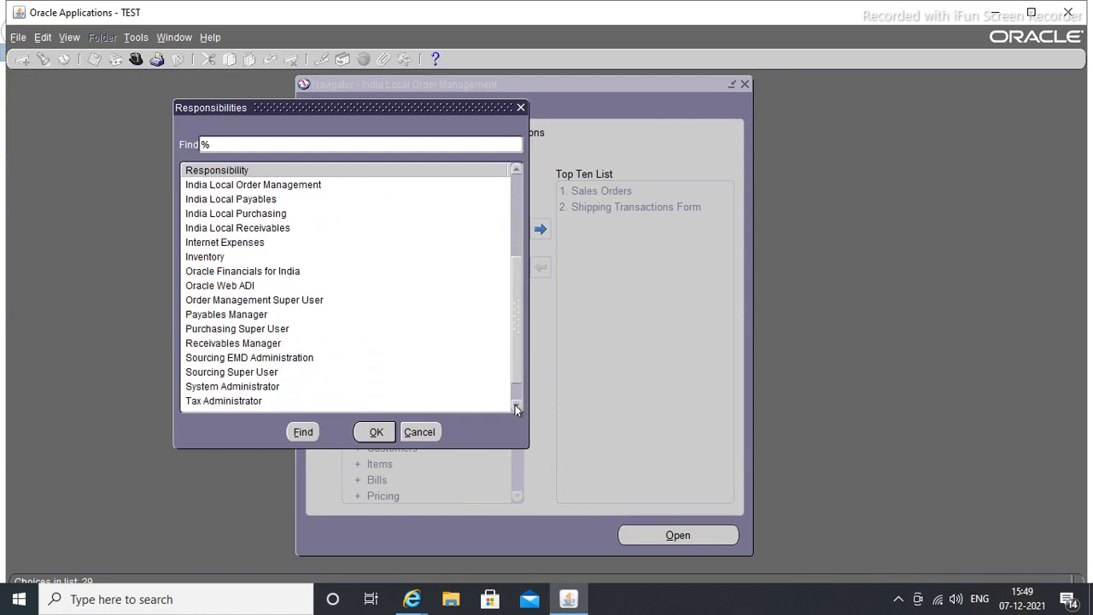
click(515, 406)
click(515, 407)
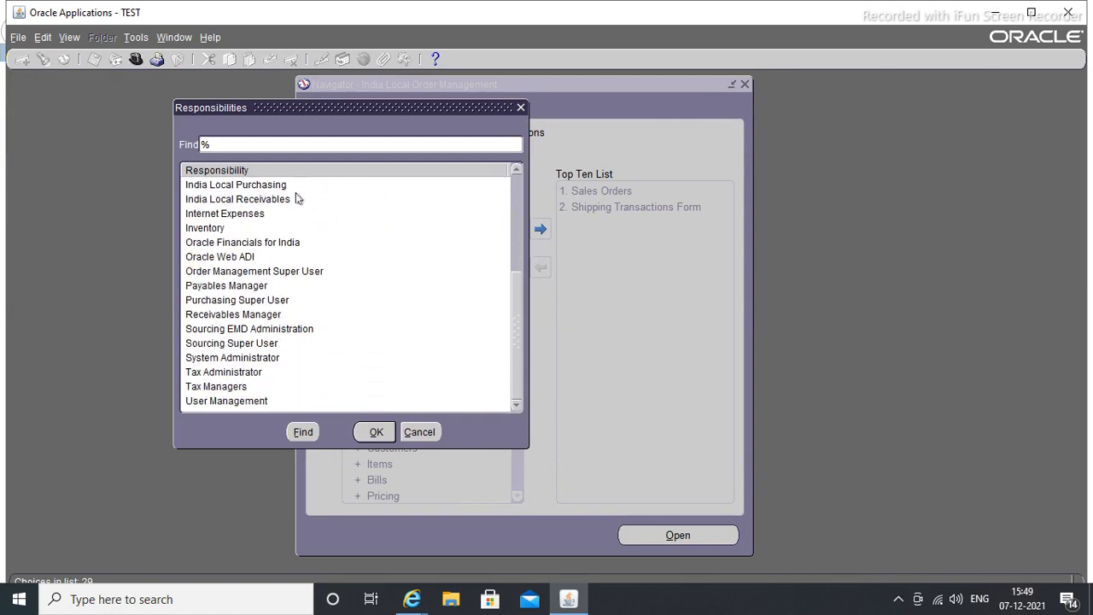
click(516, 170)
click(516, 170)
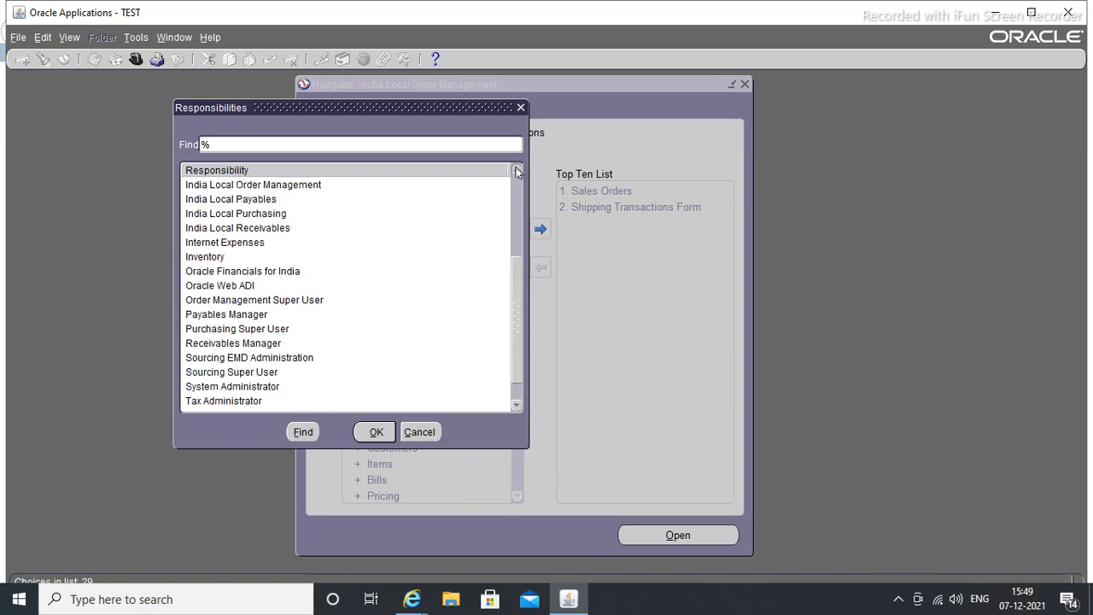
click(515, 170)
click(516, 170)
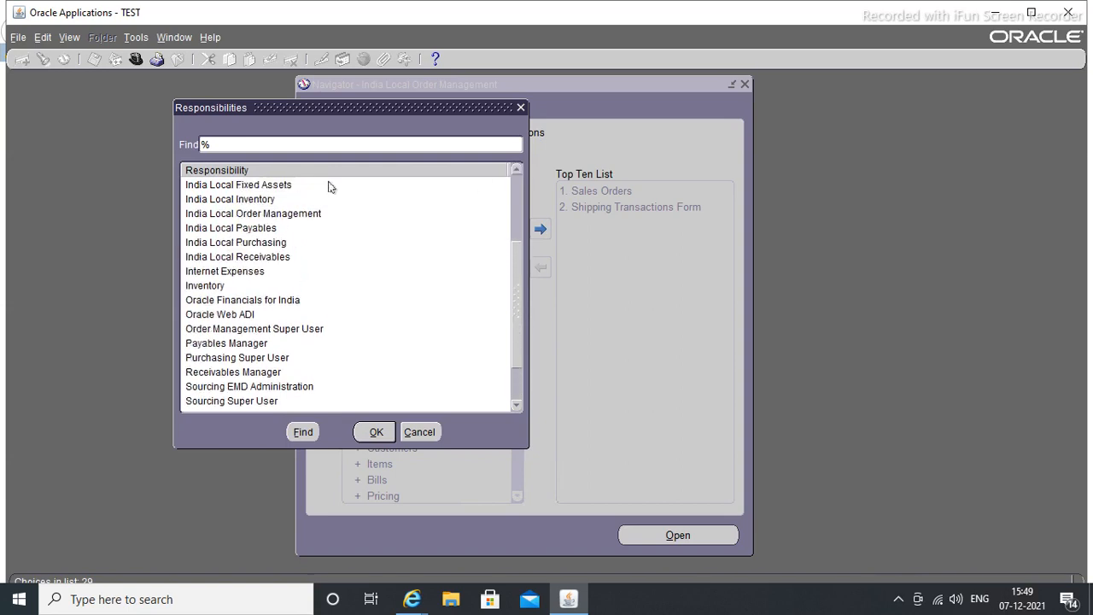
click(244, 199)
click(376, 432)
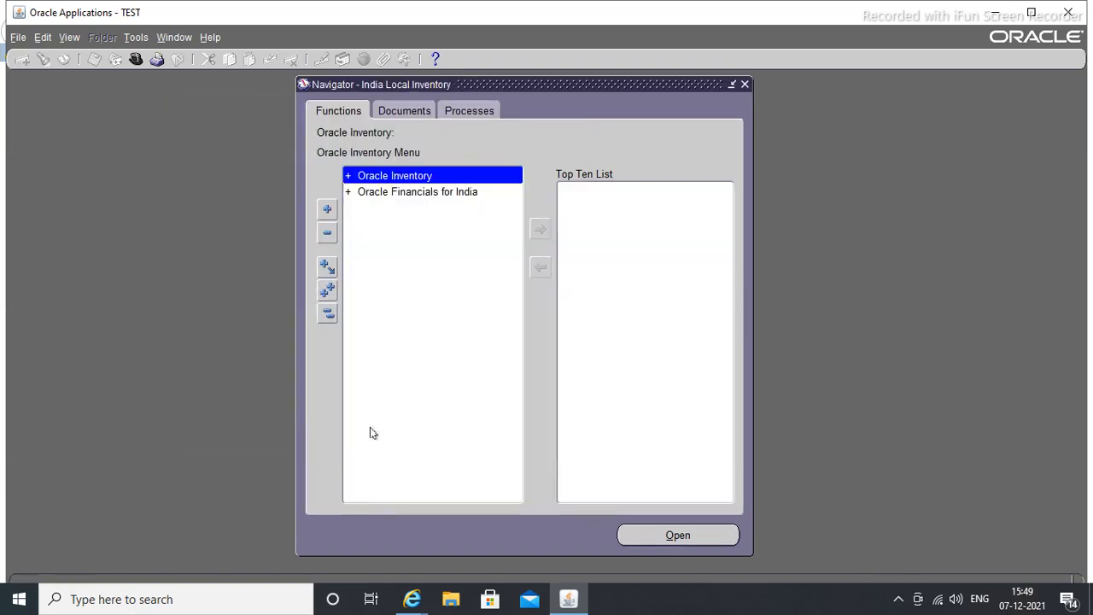
Step: Open the Transact Move Orders form for the JAD (Jaduguda Inventory) organization
double_click(402, 178)
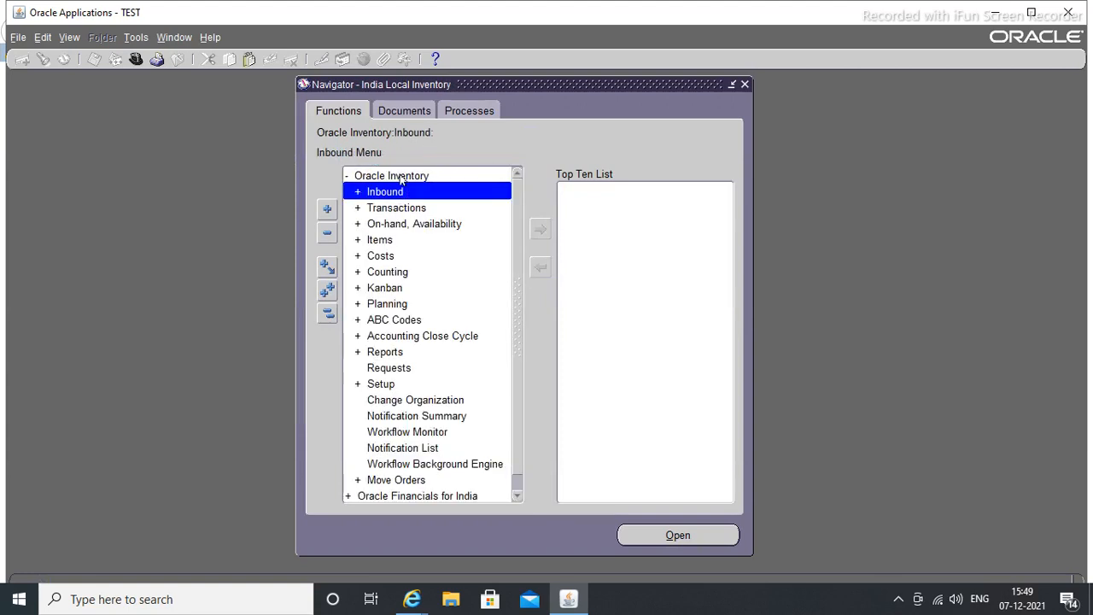
click(516, 497)
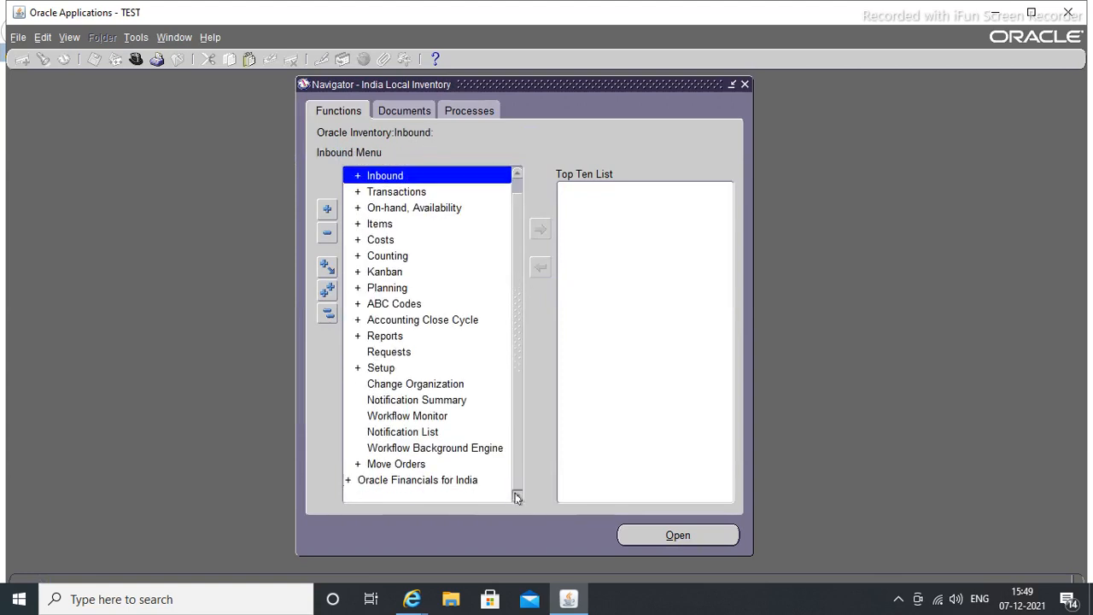
click(408, 466)
double_click(408, 465)
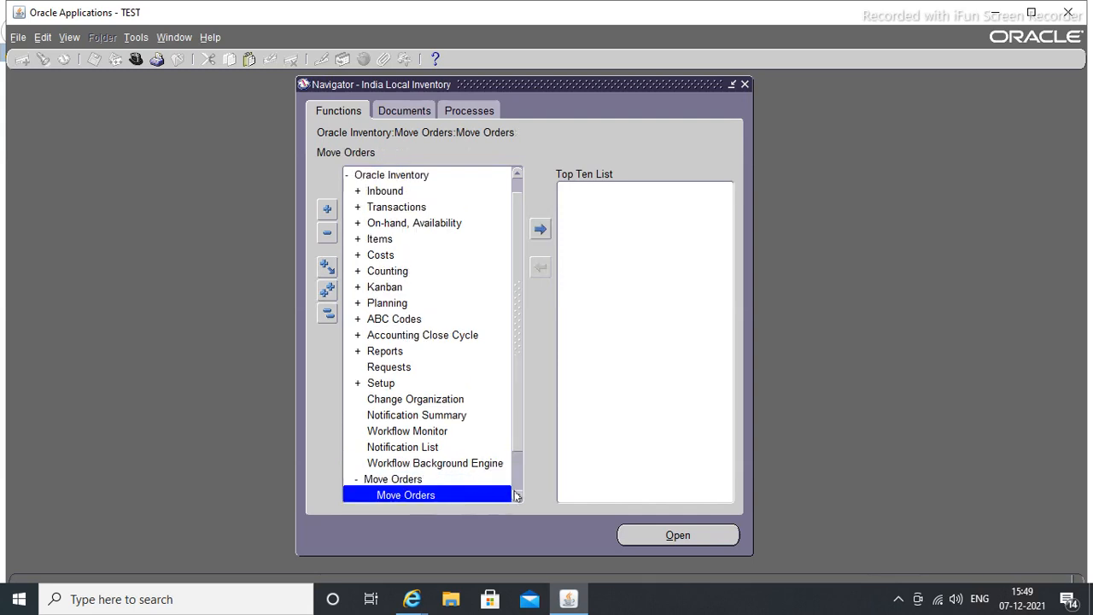
click(516, 496)
click(441, 447)
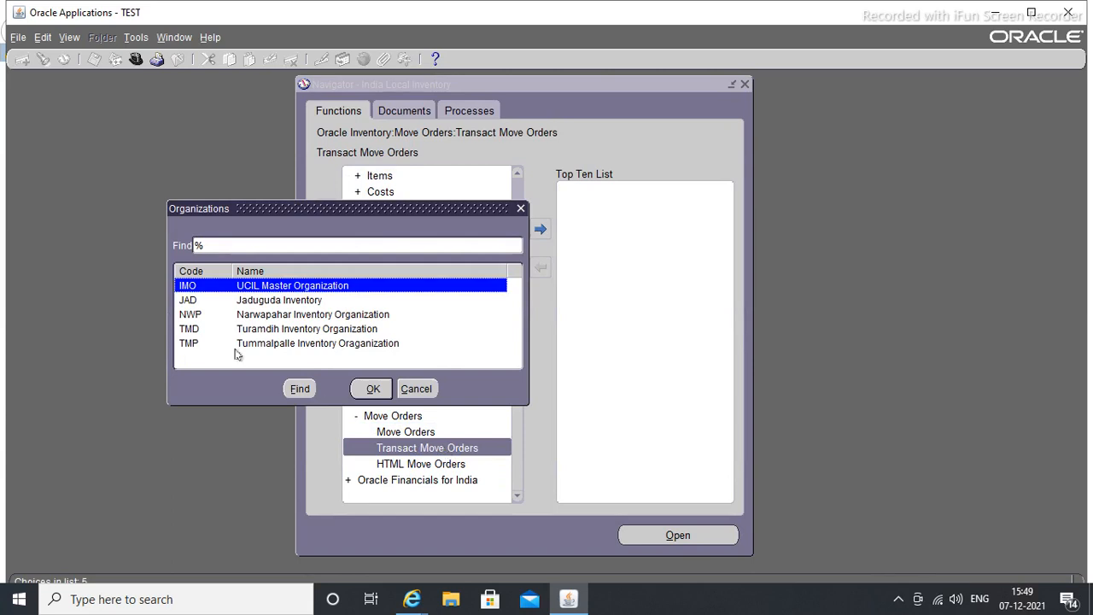
click(256, 303)
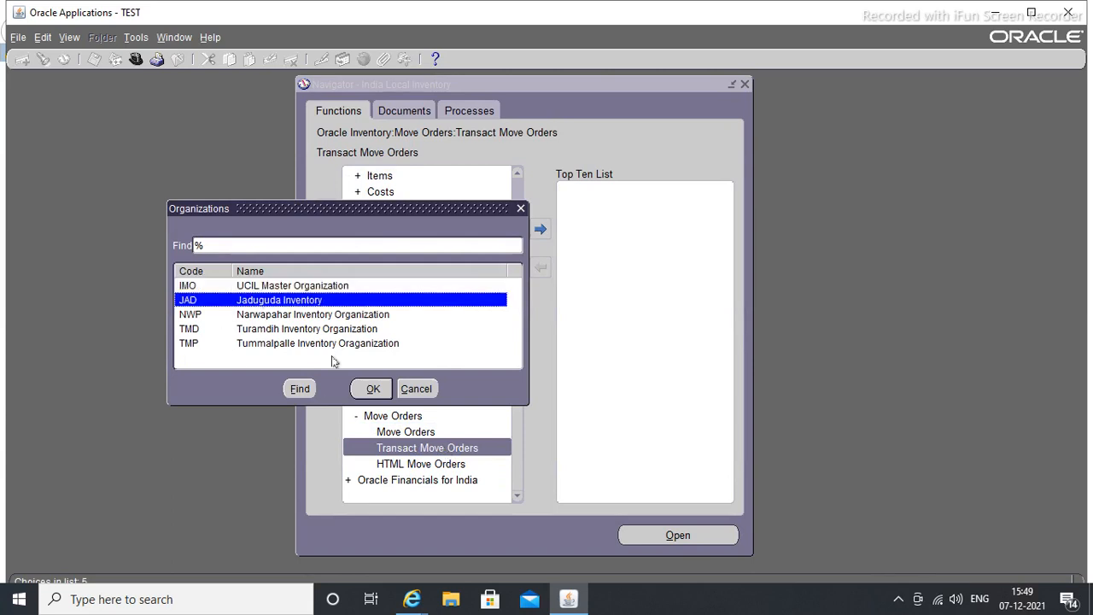
click(365, 391)
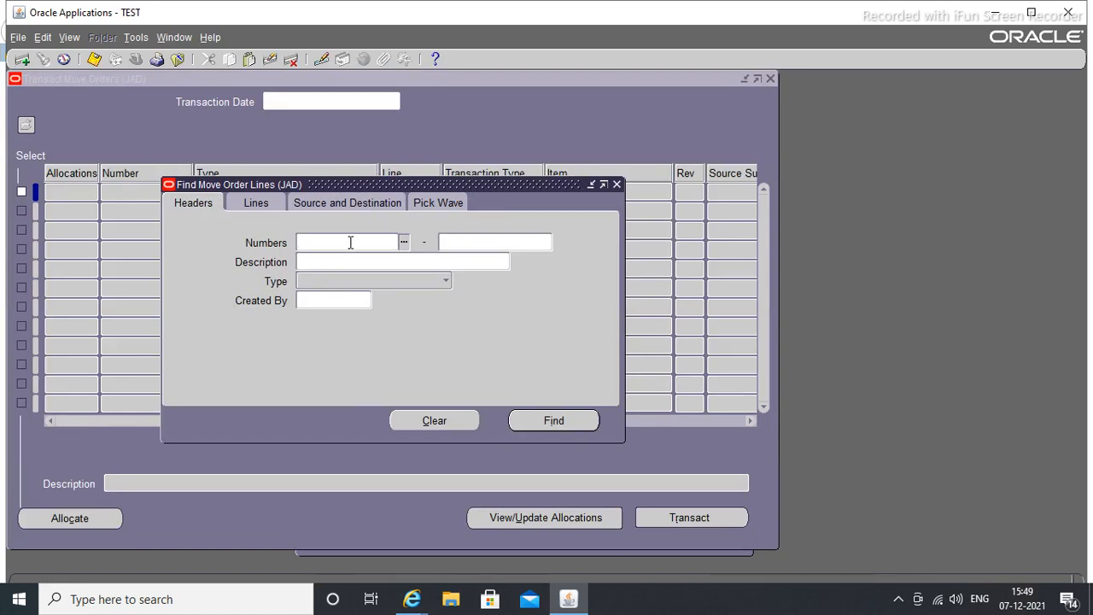
Step: Find the move order lines using the shipping line's move order number as both ends of the number range
text(25005)
click(519, 242)
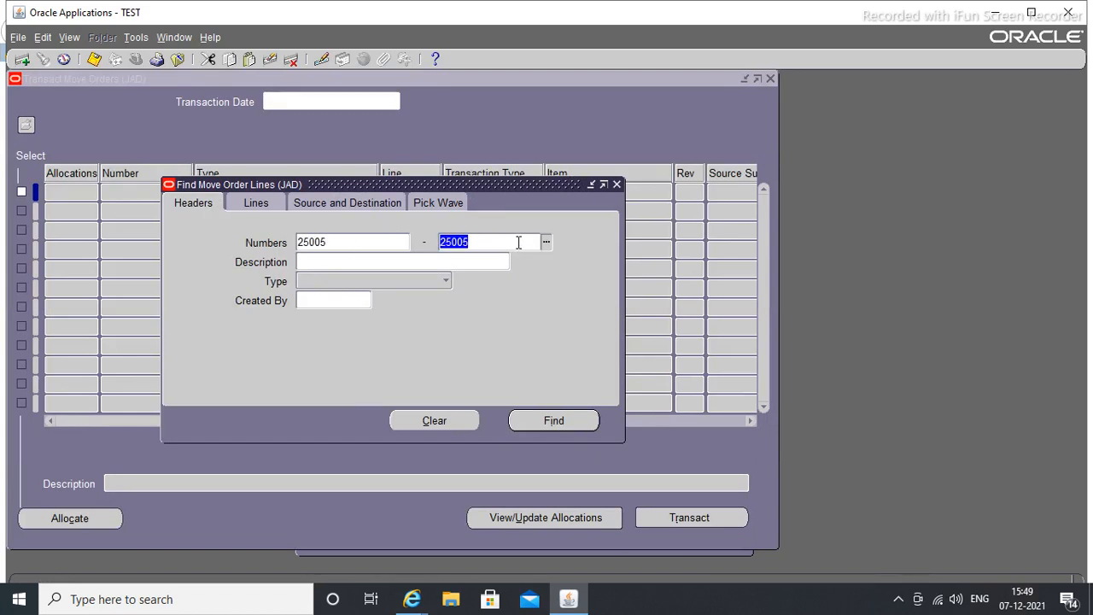
click(536, 419)
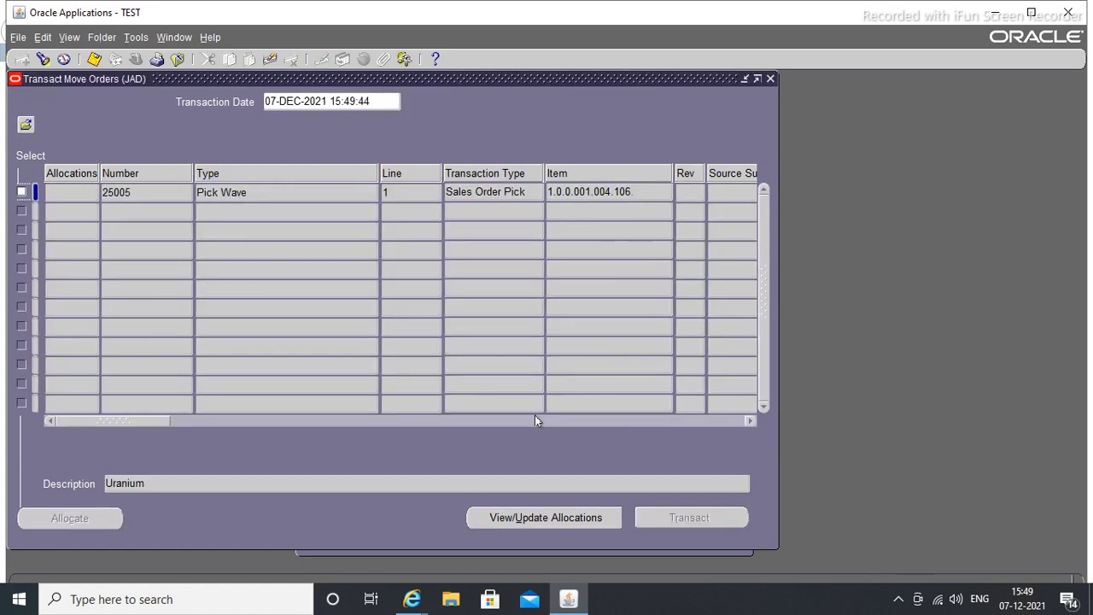
Step: Transact the Sales Order Pick line of the move order and close the Transact Move Orders form
click(21, 192)
click(690, 519)
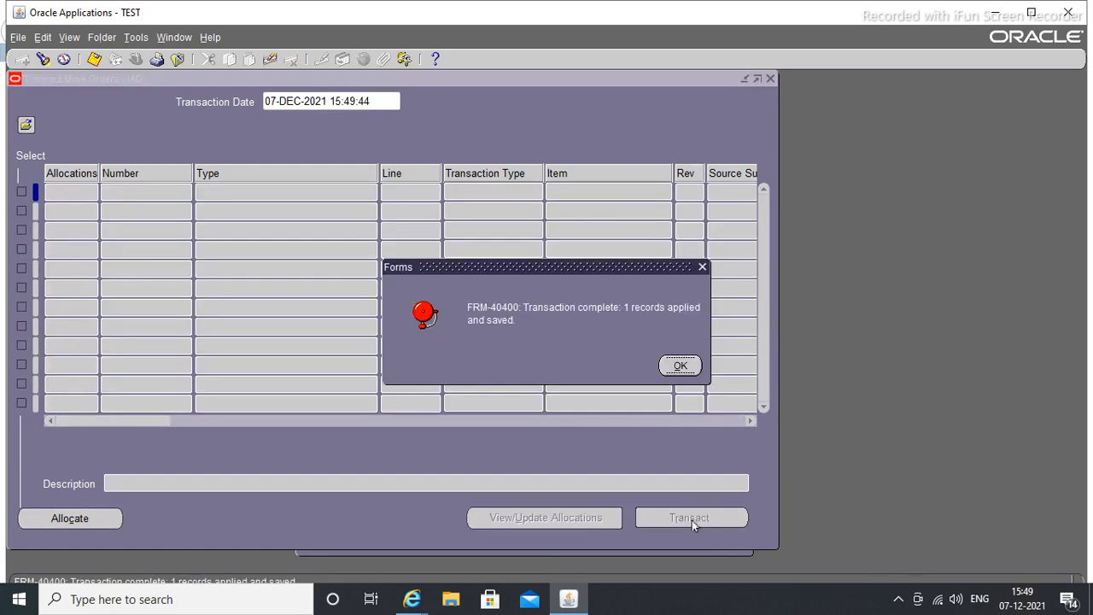
click(680, 367)
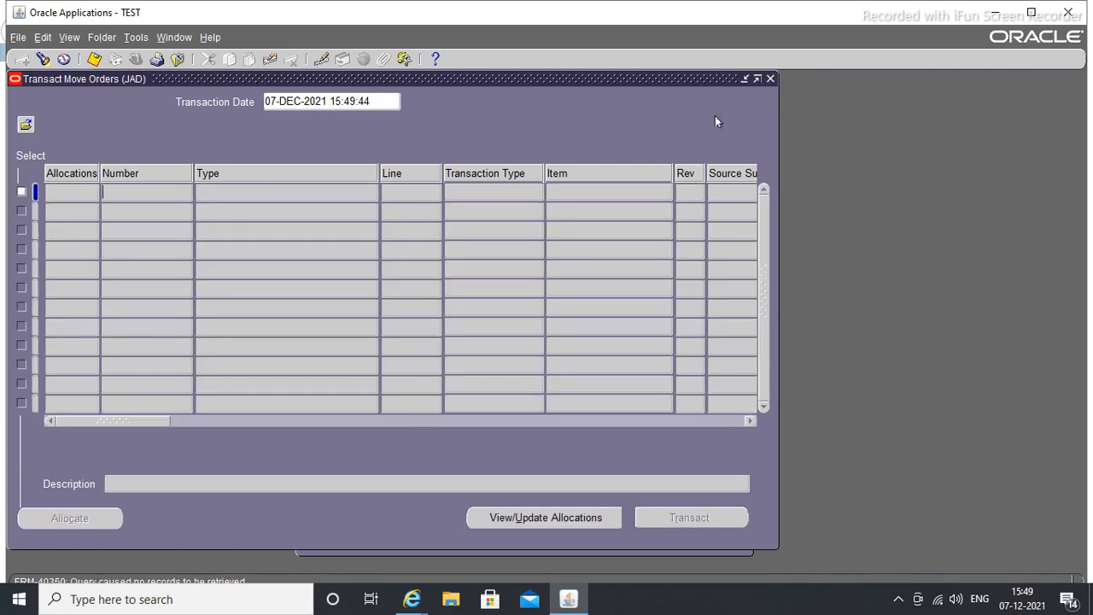
click(770, 80)
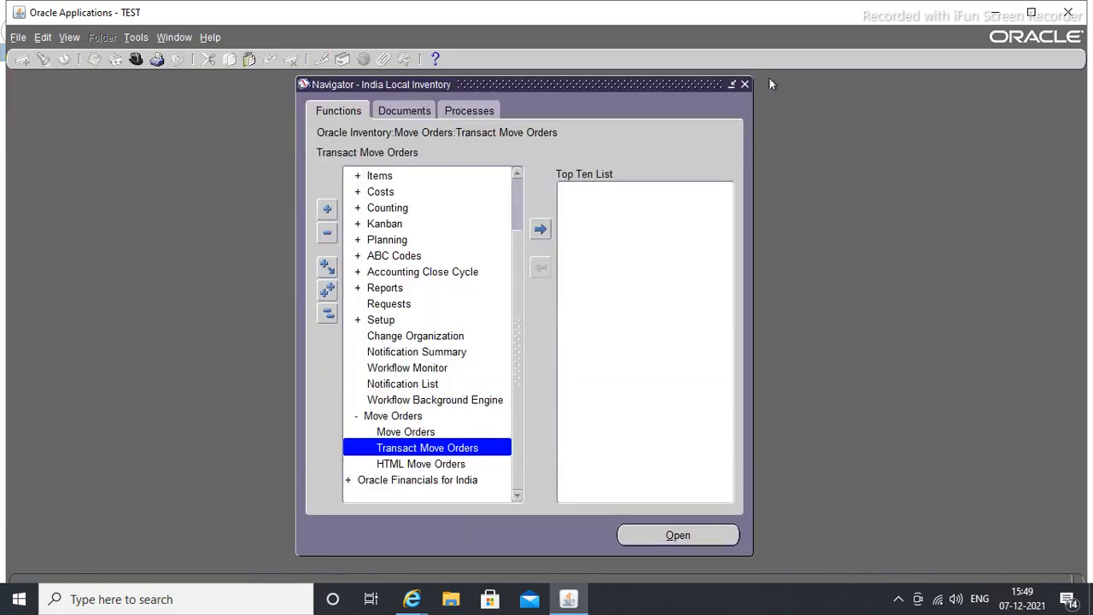
Step: Switch to the India Local Order Management responsibility and open the Shipping Transactions form
click(133, 59)
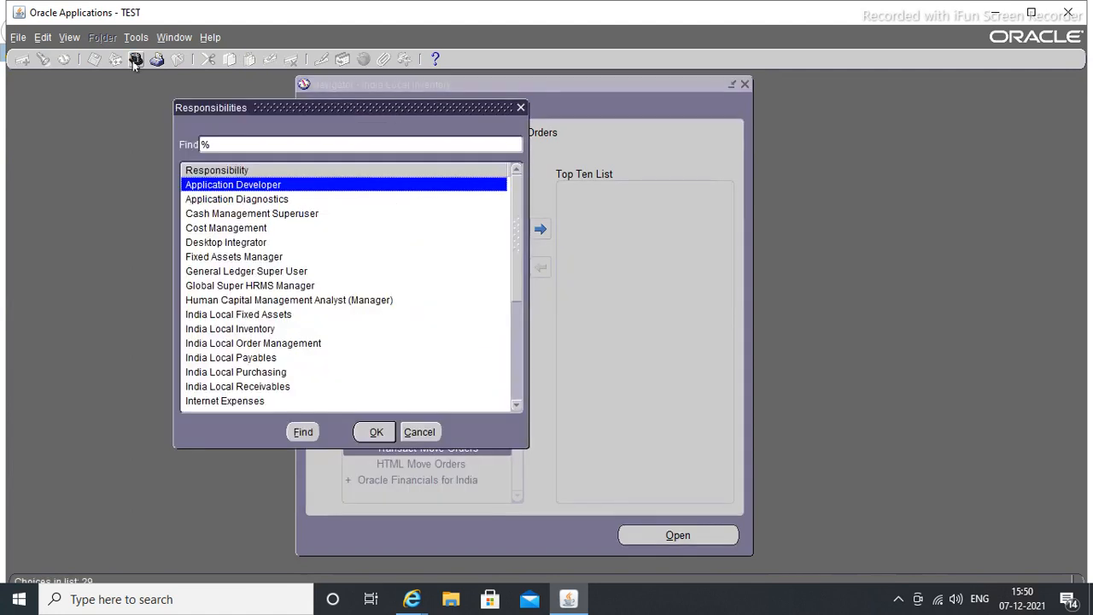
double_click(257, 343)
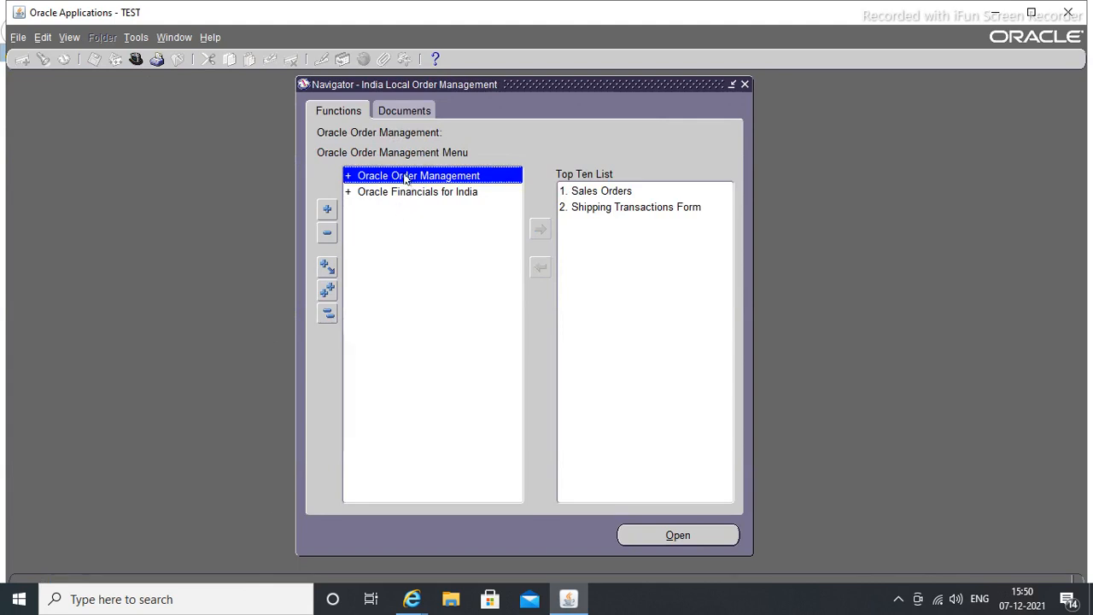
double_click(406, 177)
double_click(385, 241)
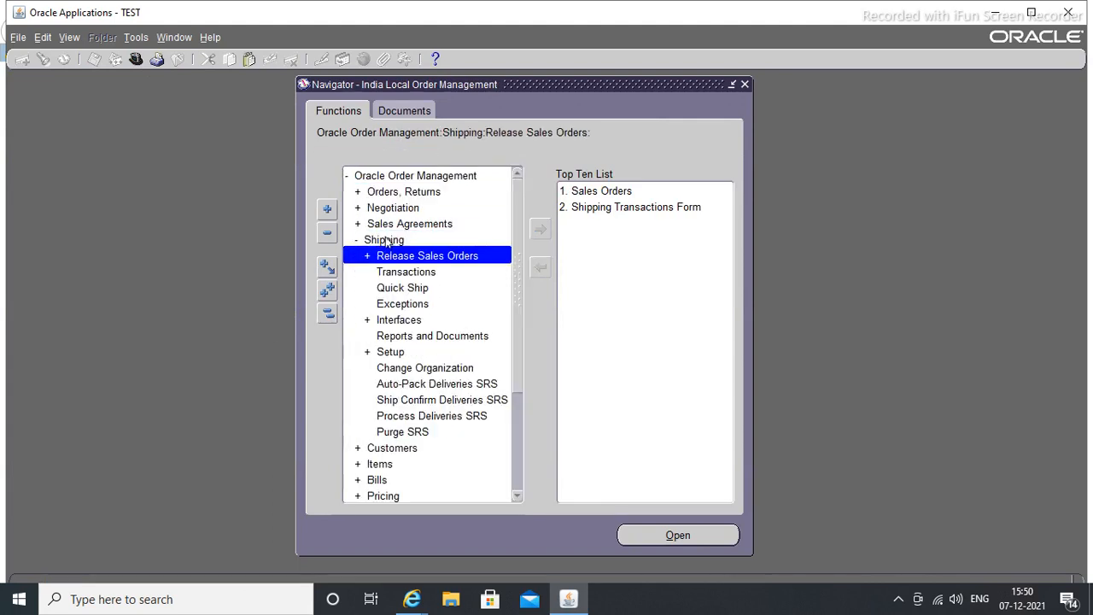
click(392, 273)
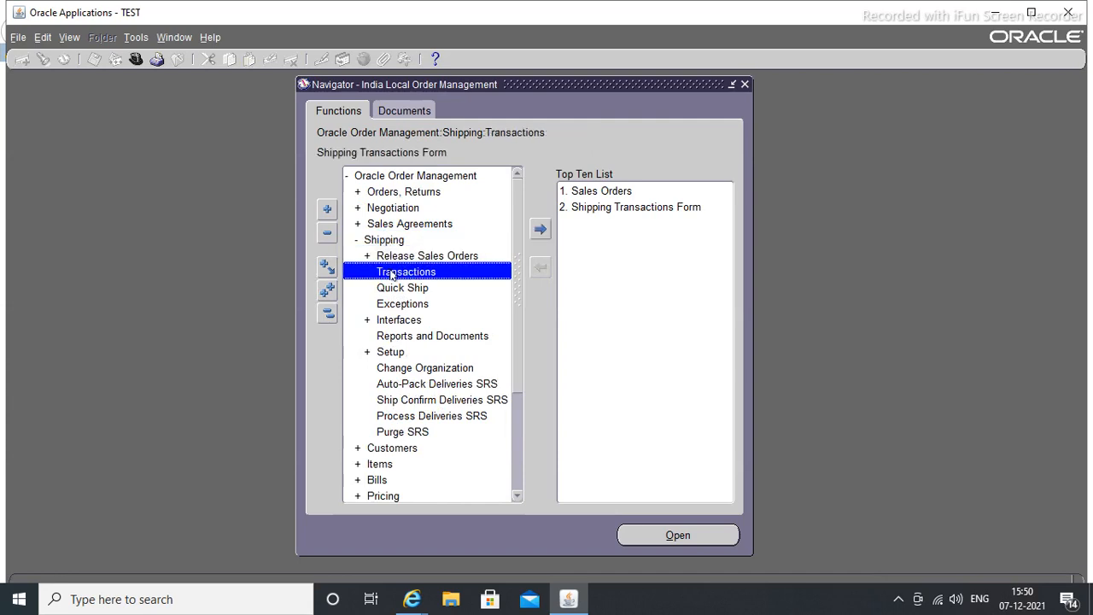
double_click(391, 272)
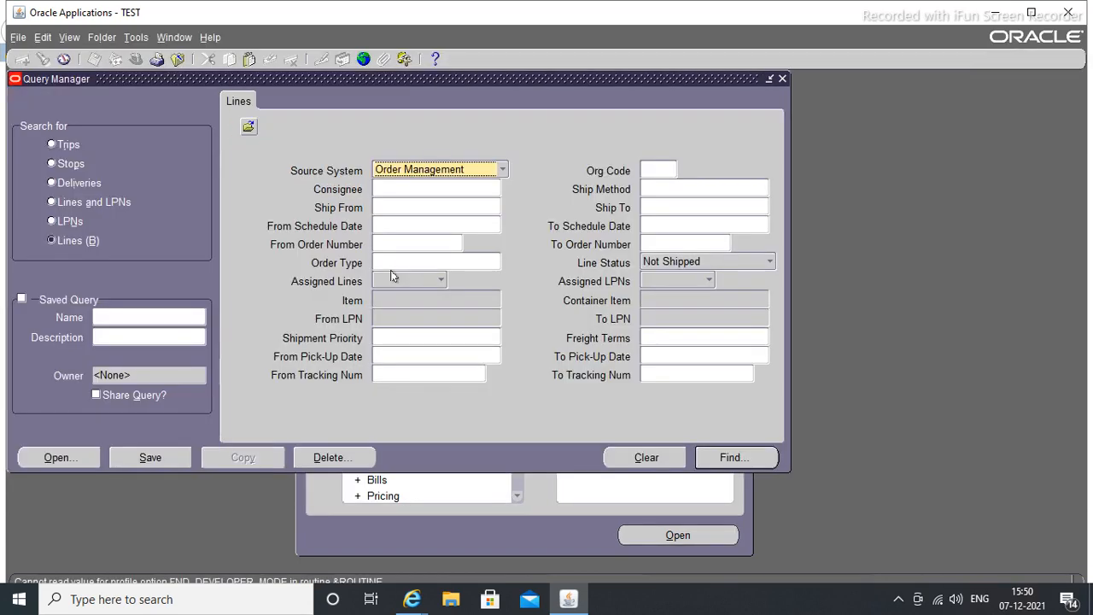
Step: Query the unshipped Order Management lines with the sales order's number as both From and To Order Number
click(413, 244)
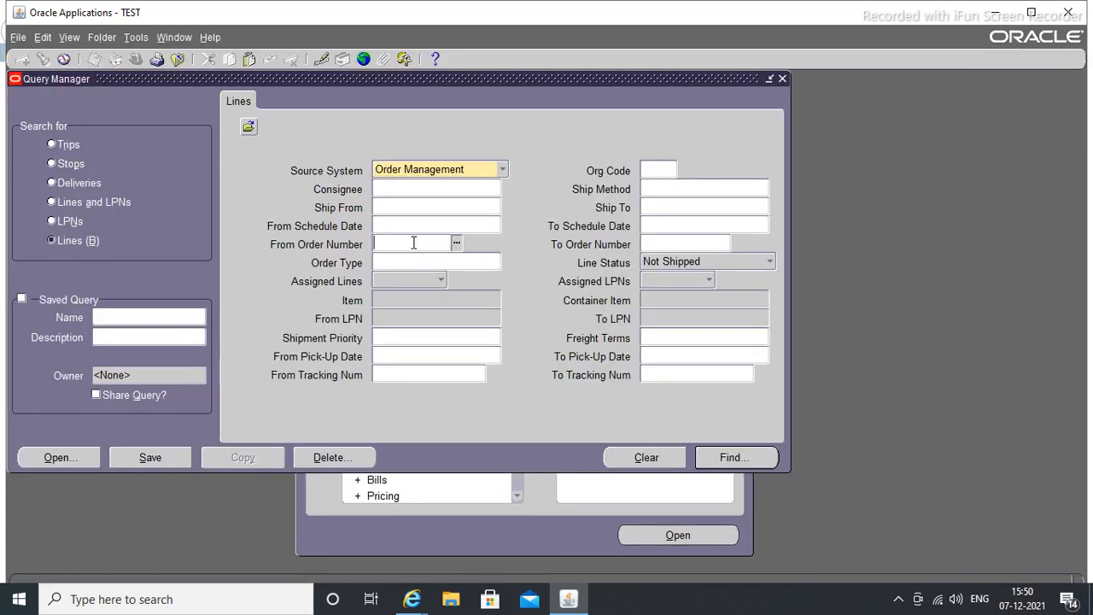
text(9125)
key(Tab)
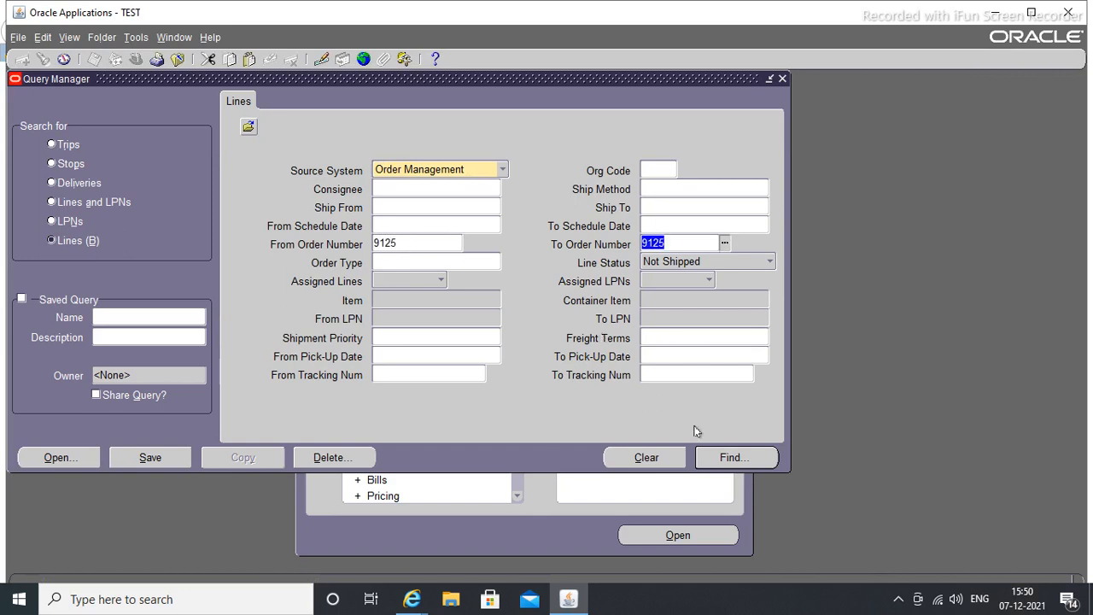
click(707, 457)
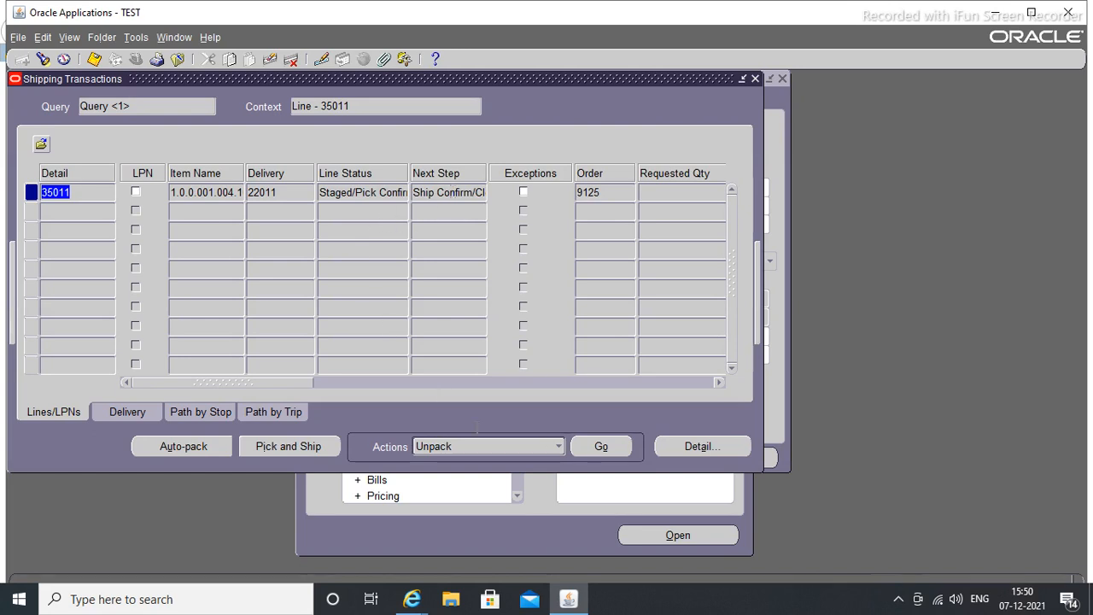
Step: Ship confirm the order's delivery with Create Bill of Lading enabled
click(126, 409)
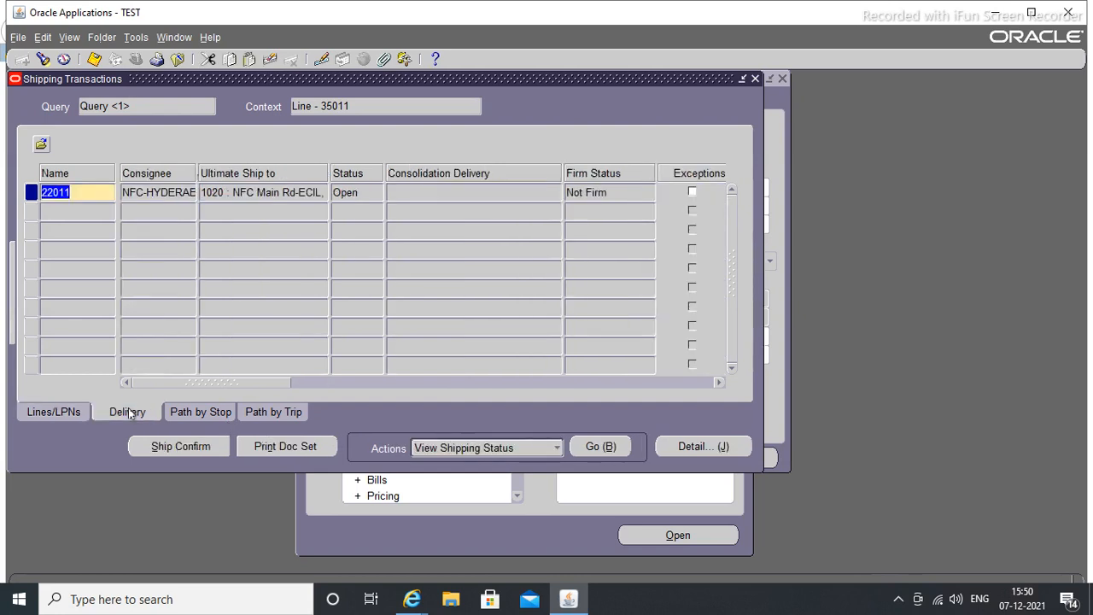
click(174, 450)
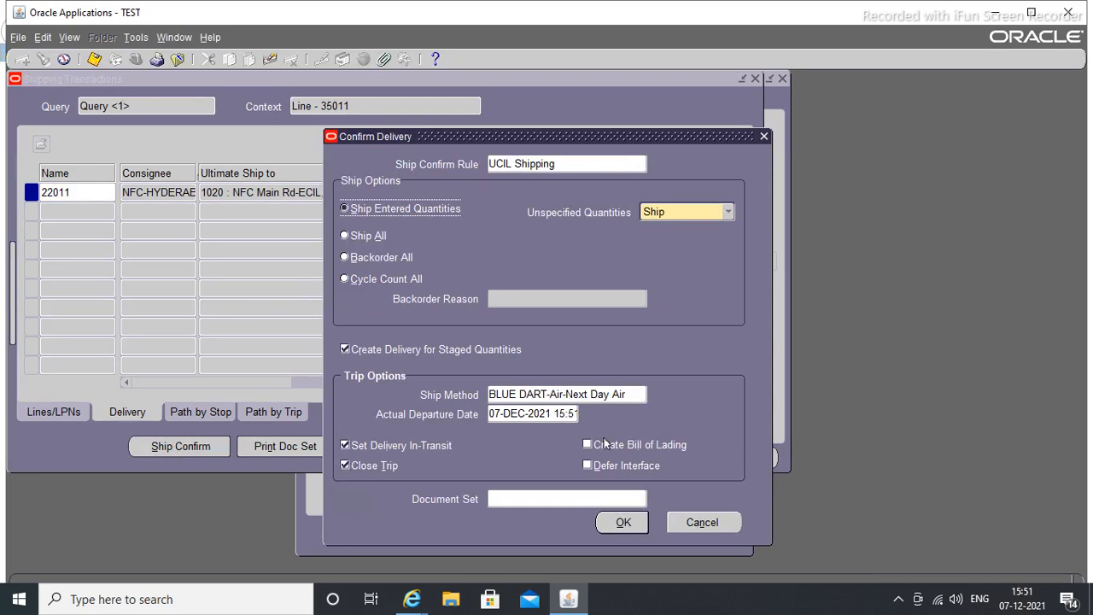
click(604, 445)
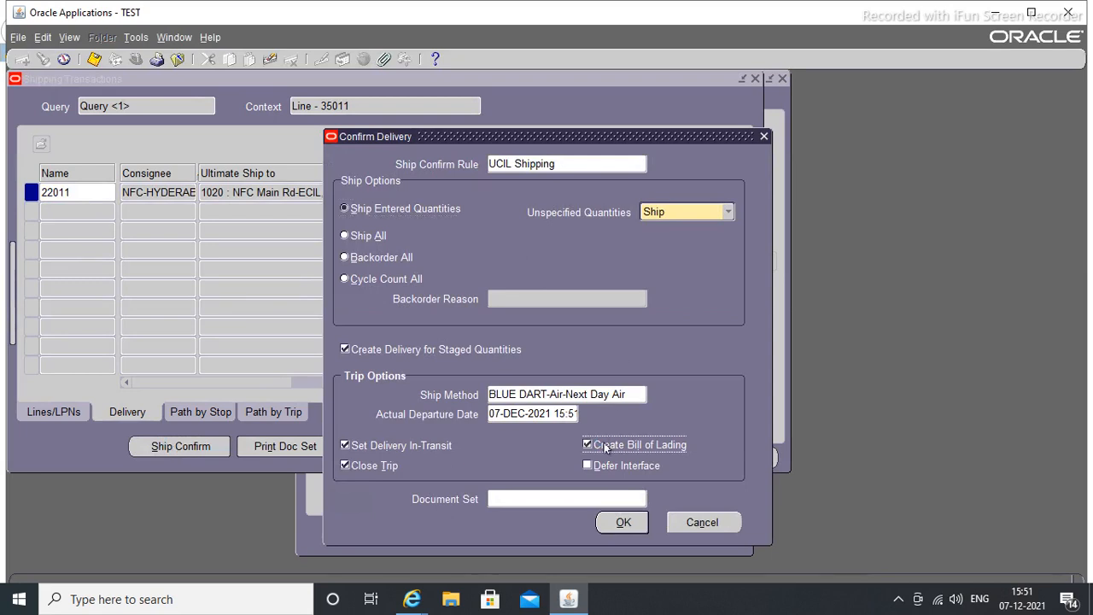
click(621, 523)
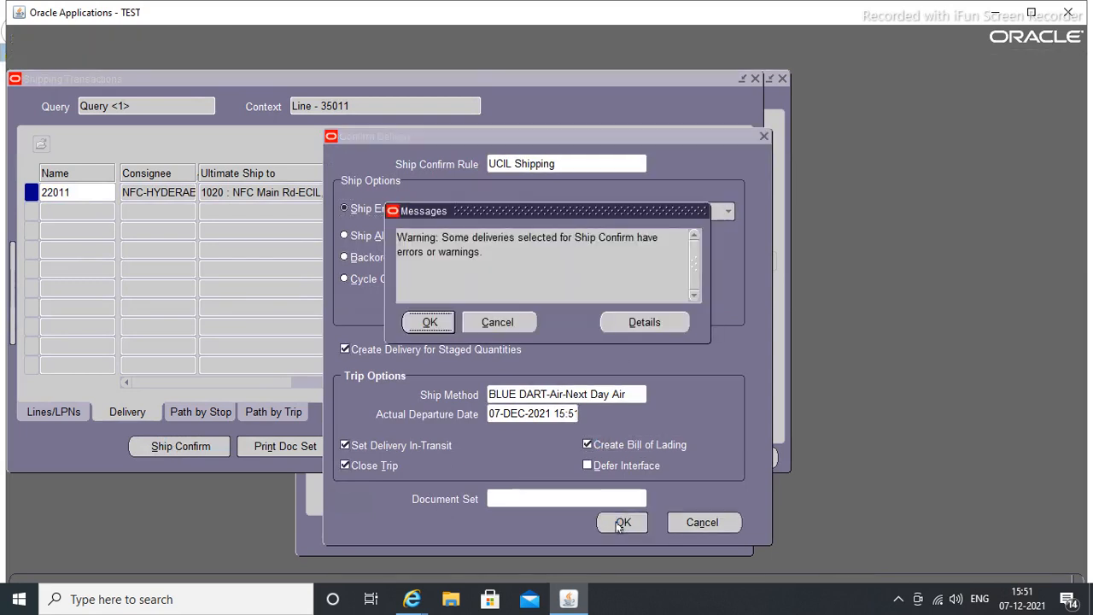
click(428, 325)
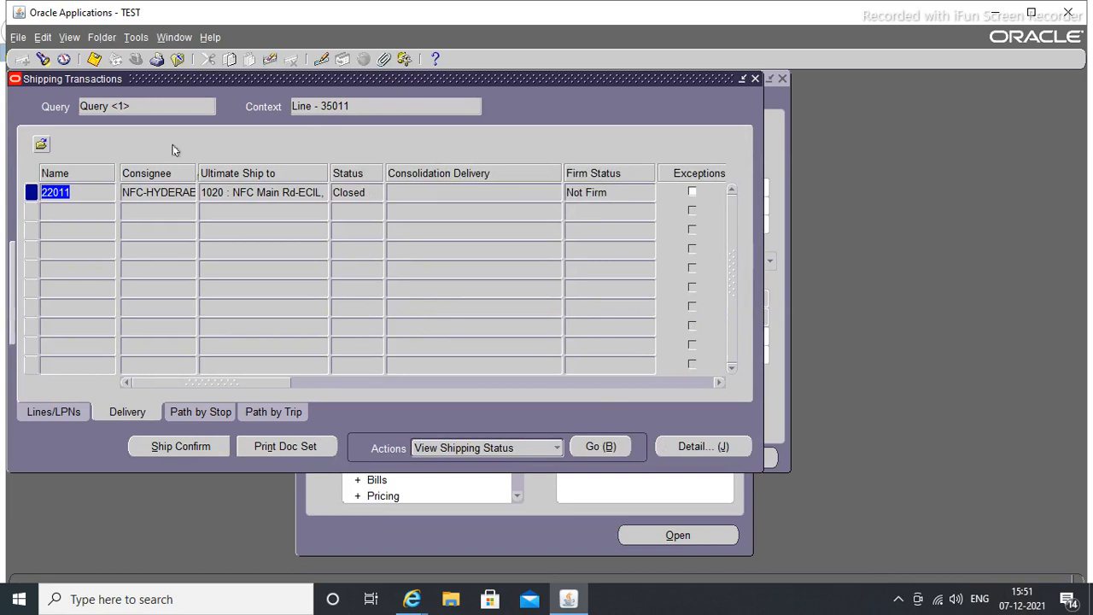
Step: List all of your own concurrent requests from the past 7 days
click(68, 39)
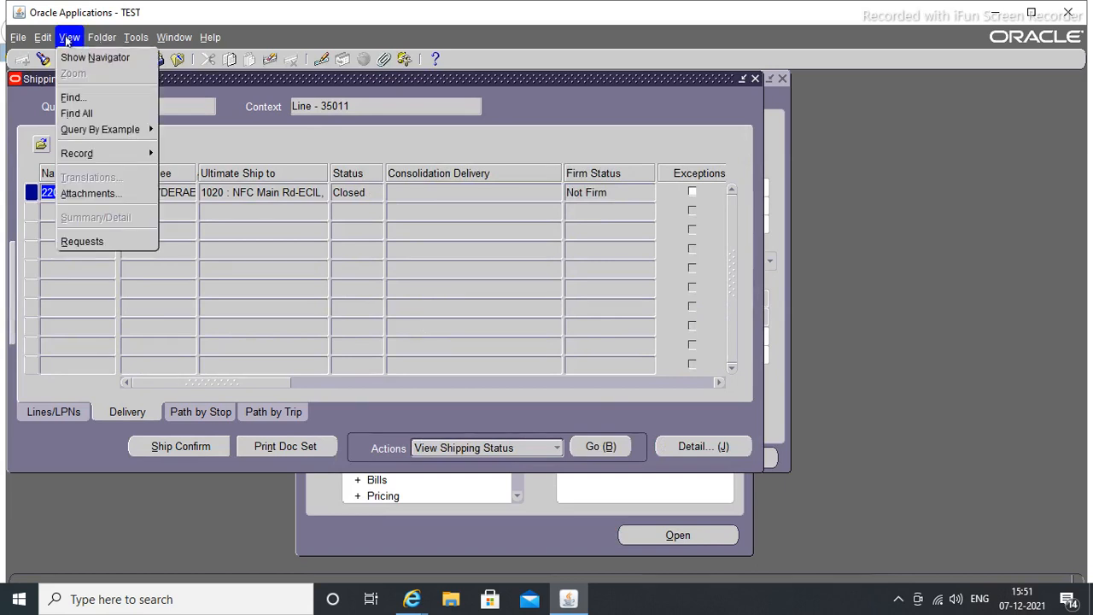
click(79, 242)
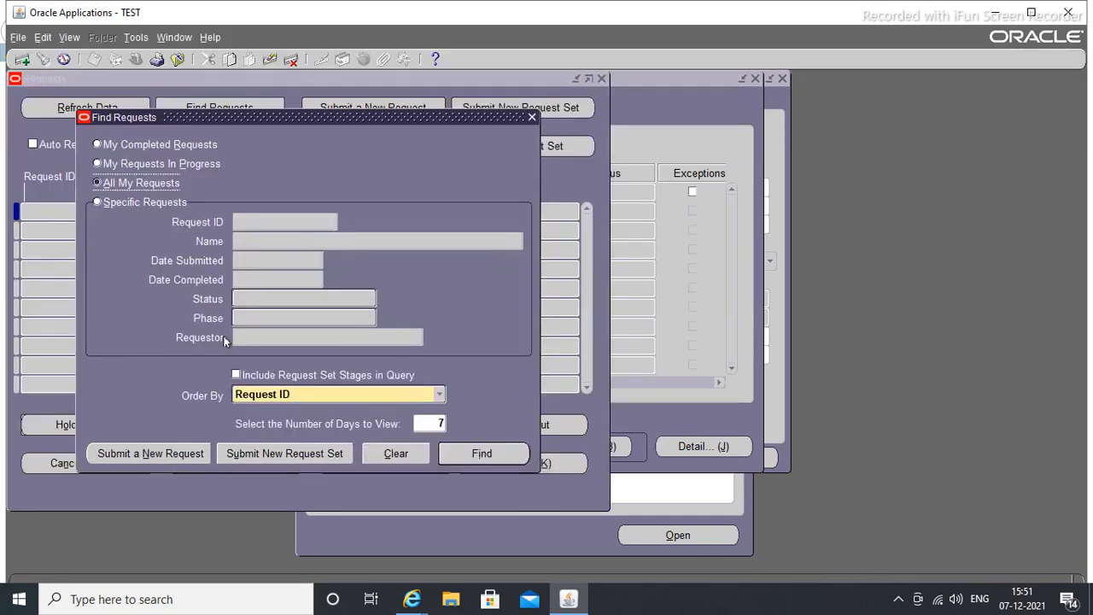
click(482, 453)
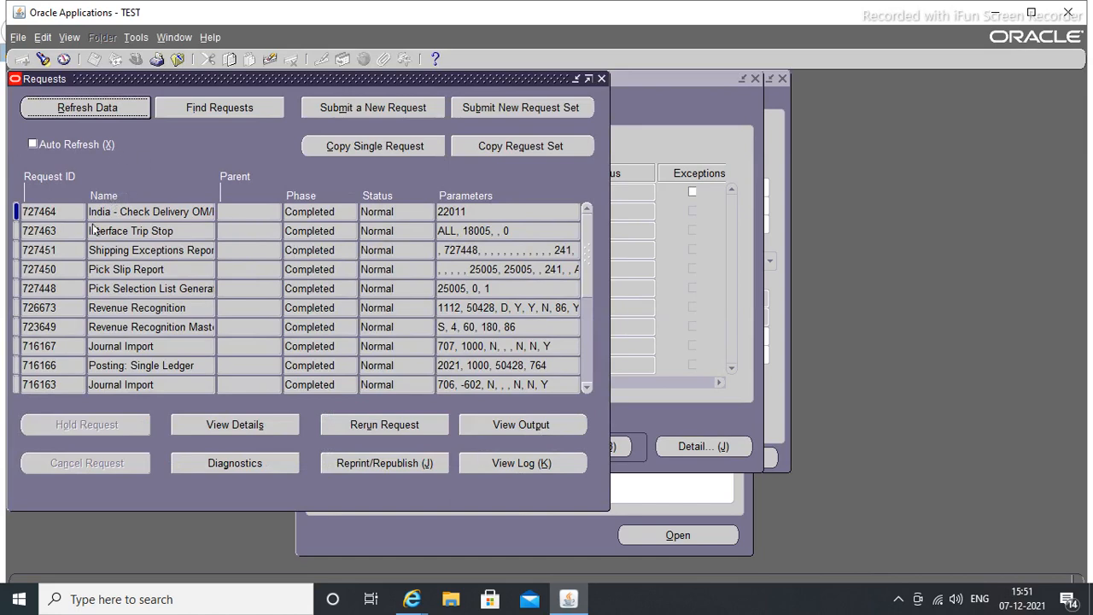
Step: Check the Interface Trip Stop request and the delivery's status, and close the Shipping Transactions form
click(178, 231)
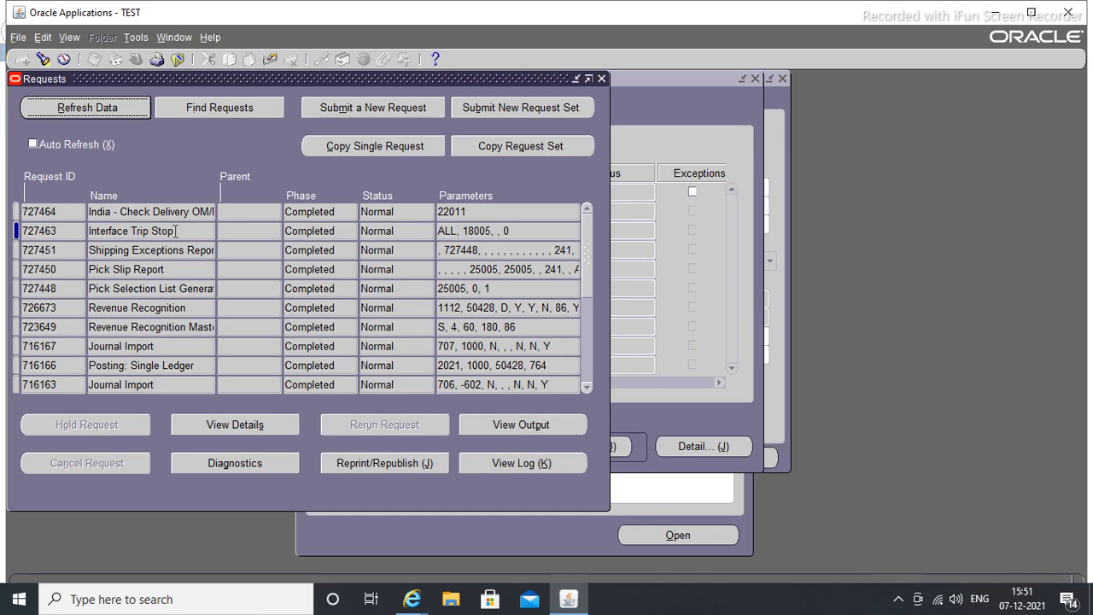
click(602, 79)
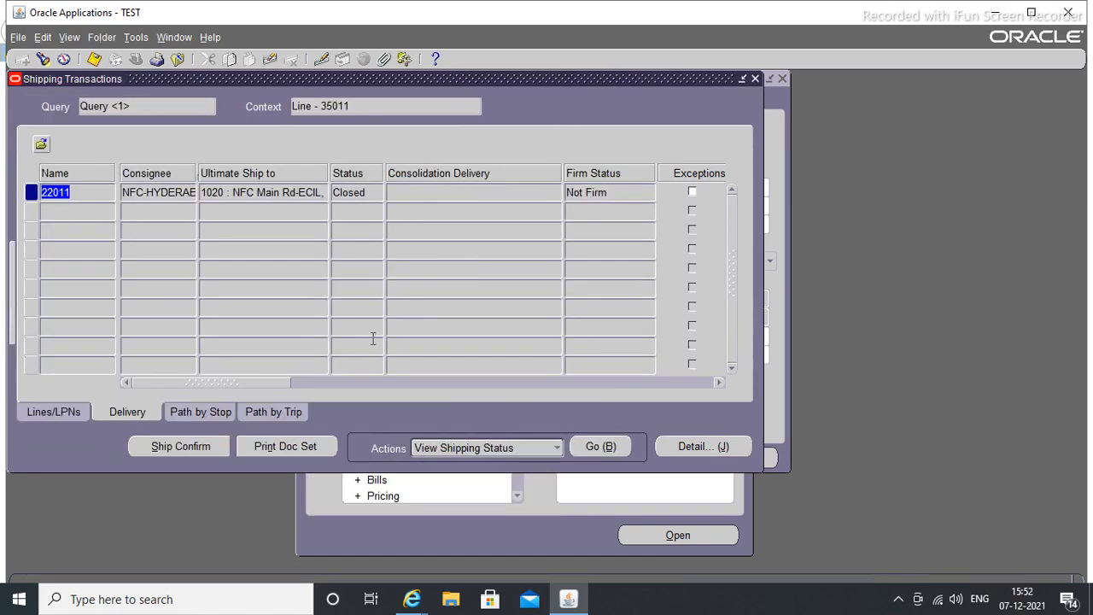
click(94, 58)
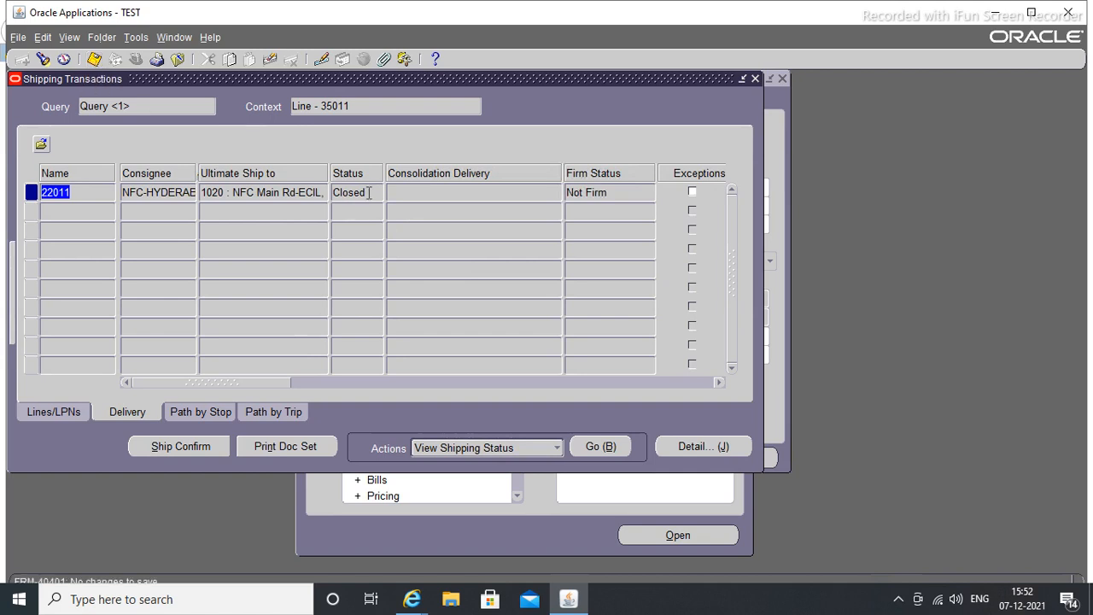
mouse_move(362, 195)
mouse_down()
mouse_move(351, 195)
mouse_move(374, 197)
mouse_up()
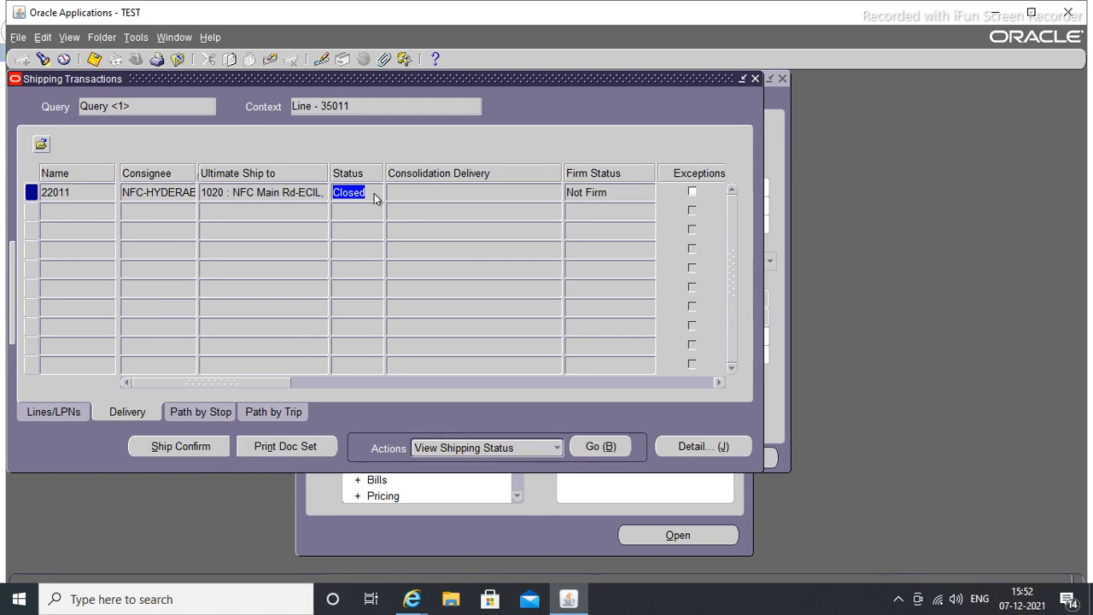
click(754, 78)
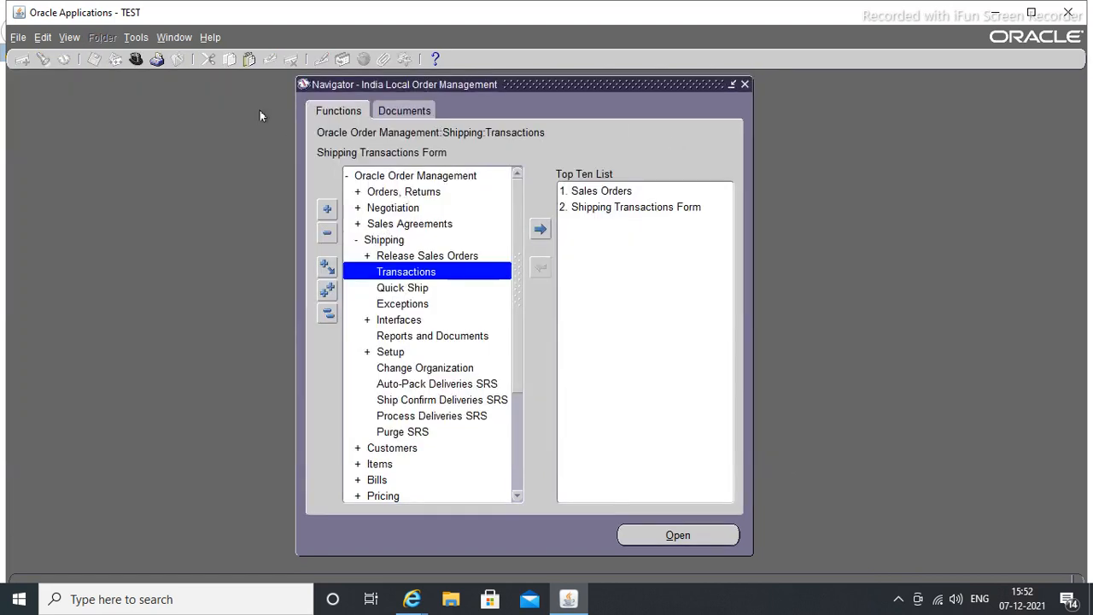
Step: Switch to the India Local Receivables responsibility and open the AutoInvoice Interface Lines form
click(136, 59)
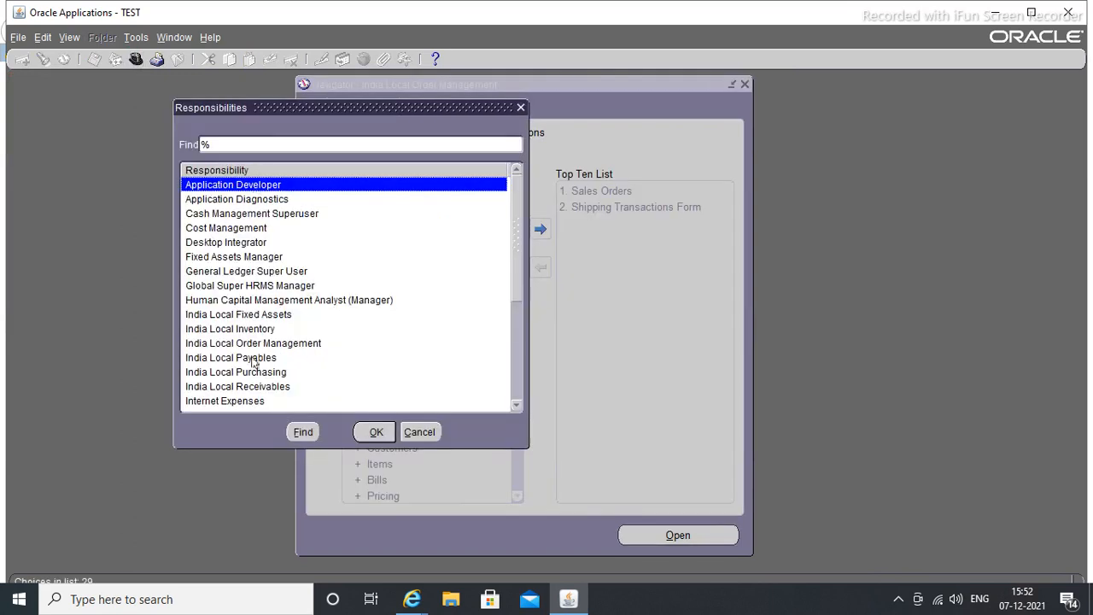
click(253, 389)
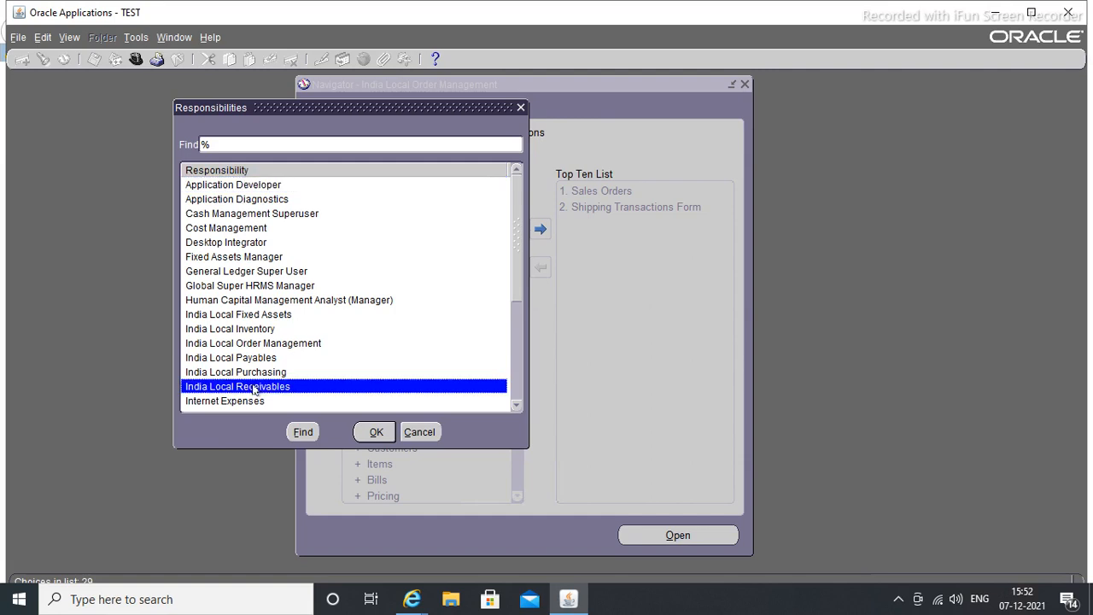
click(376, 432)
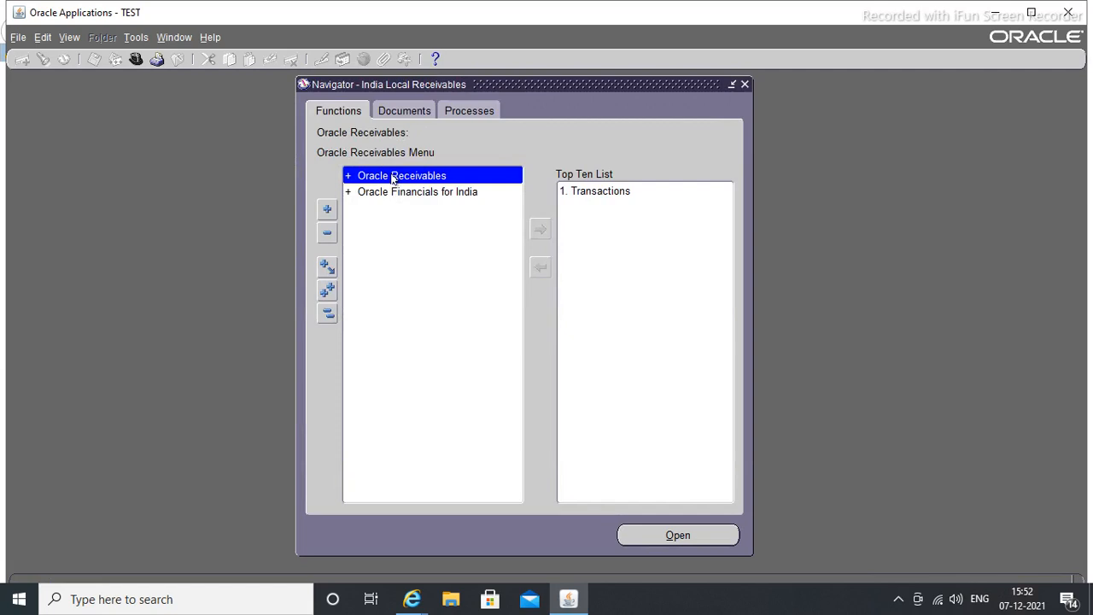
key(ctrl+l)
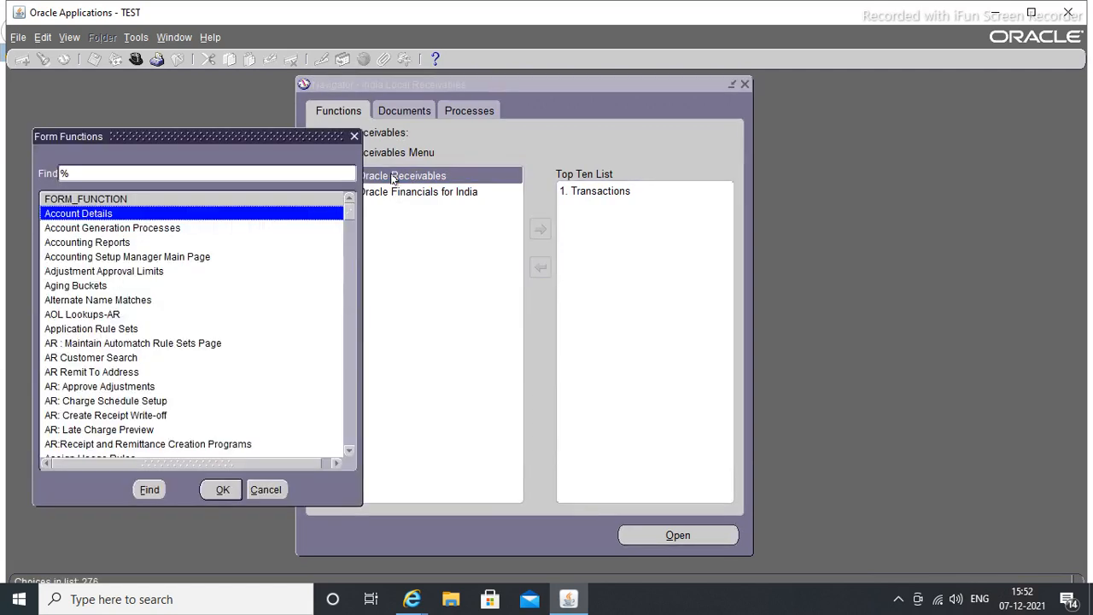
text(auto)
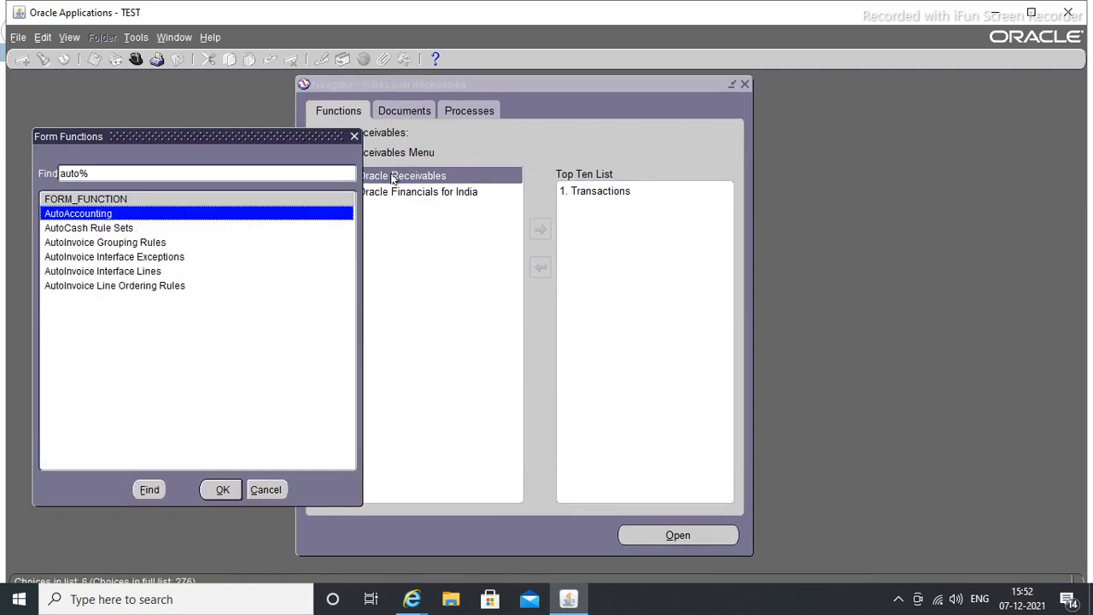
click(152, 274)
click(220, 489)
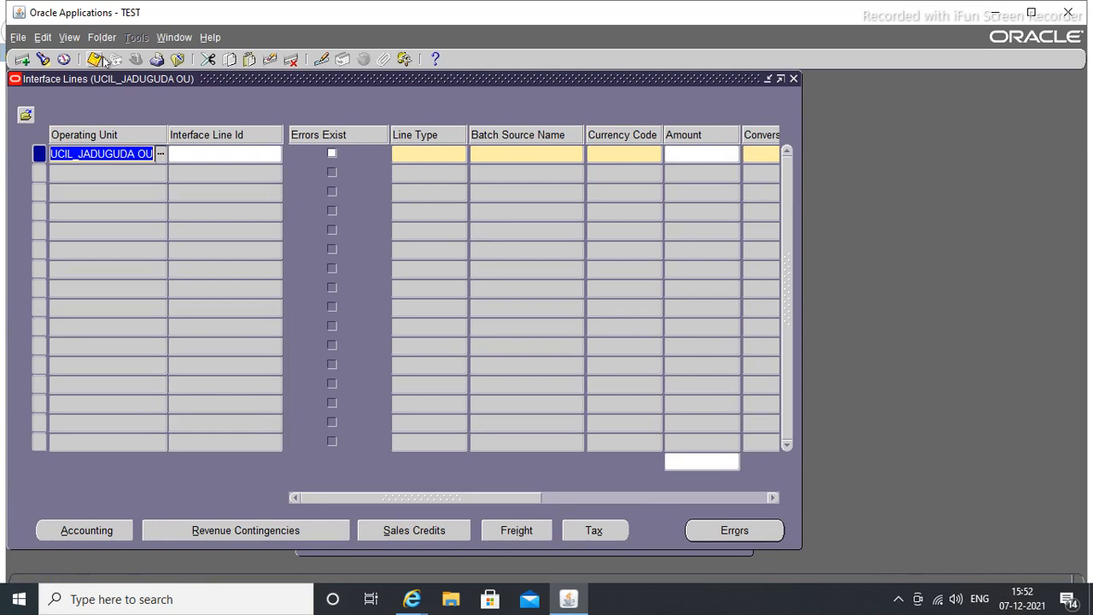
Step: Query all AutoInvoice interface lines, look through their Sales Order numbers down to the last record, and close the form
click(67, 38)
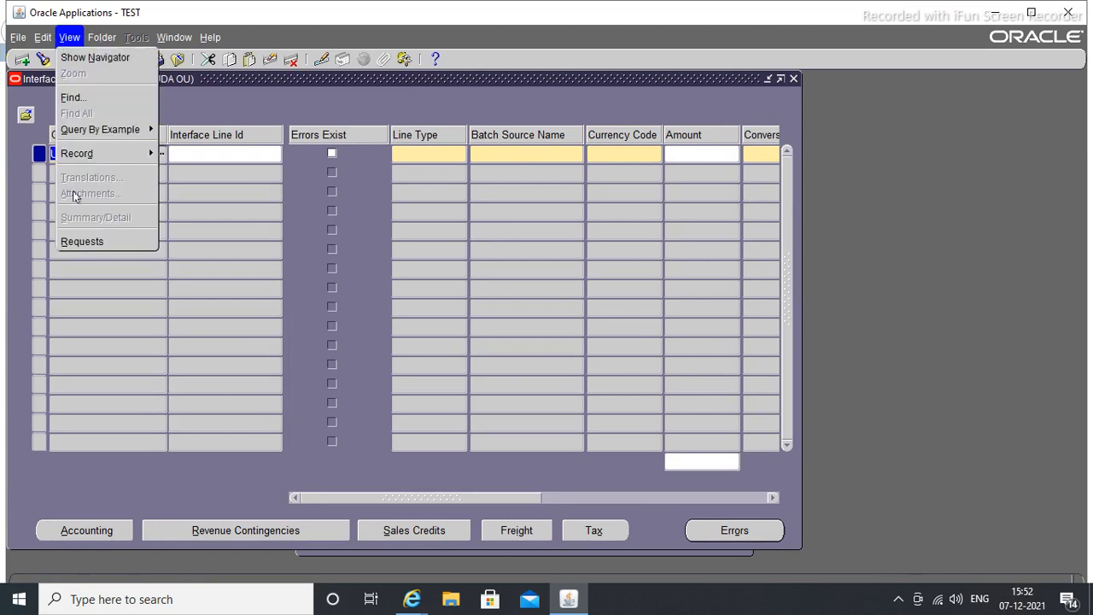
mouse_move(104, 135)
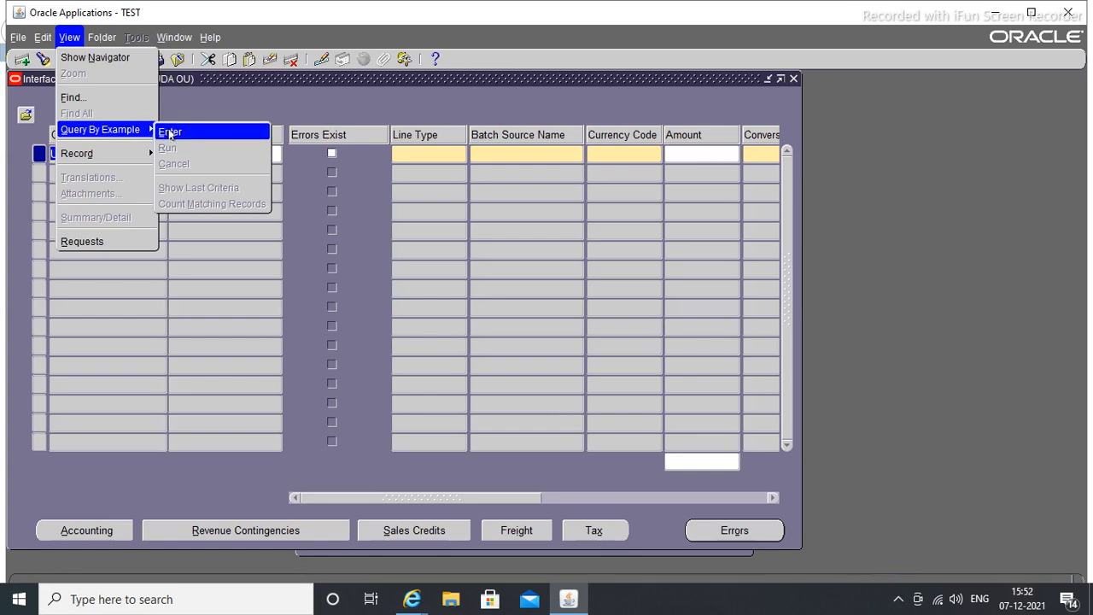
click(170, 133)
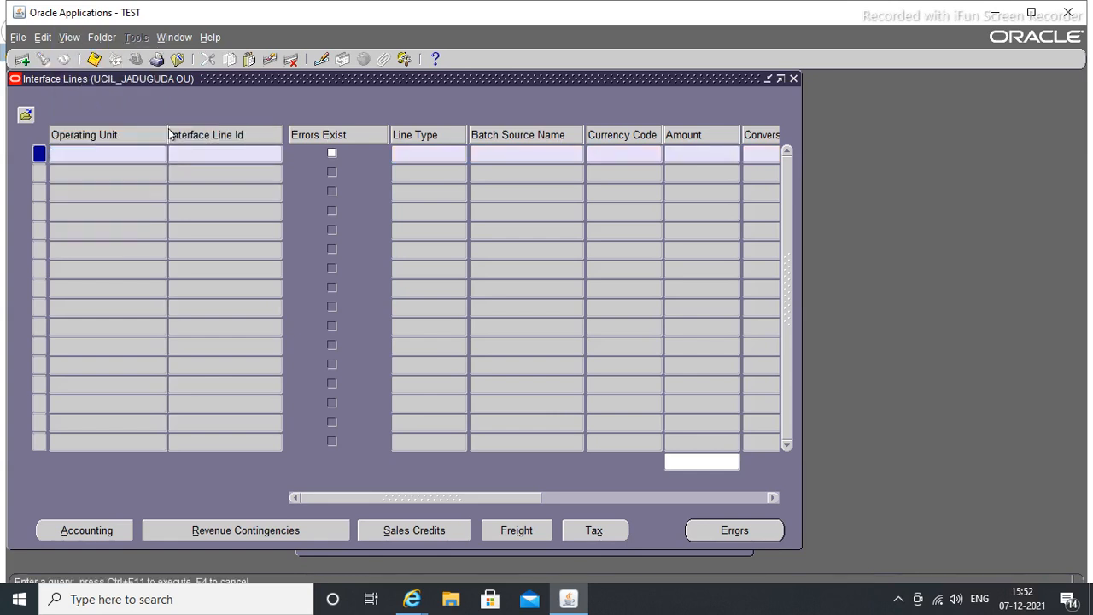
key(ctrl+F11)
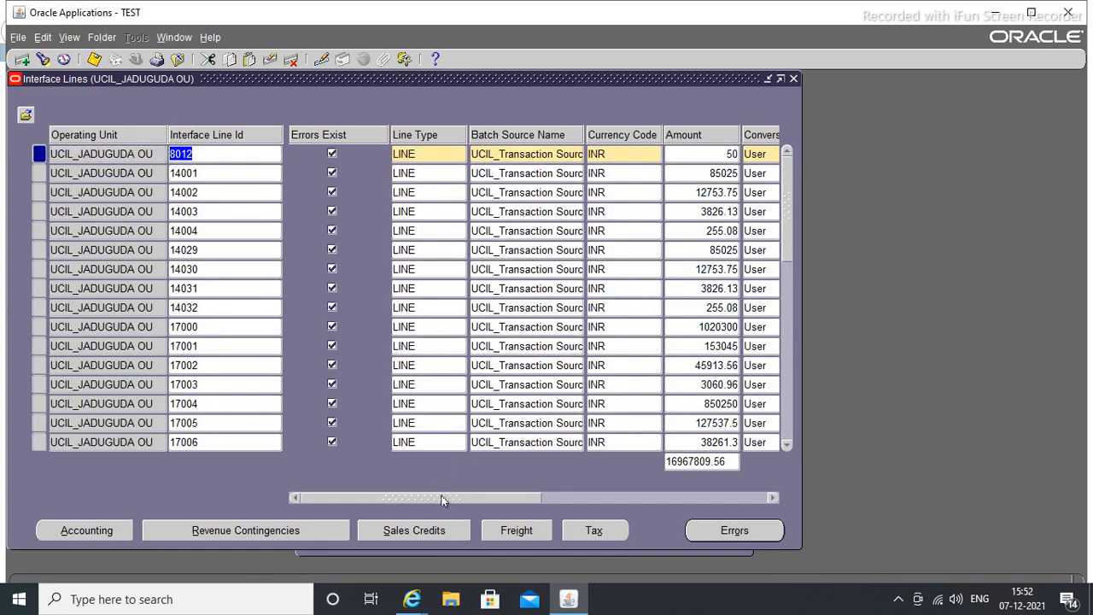
drag(443, 500, 604, 513)
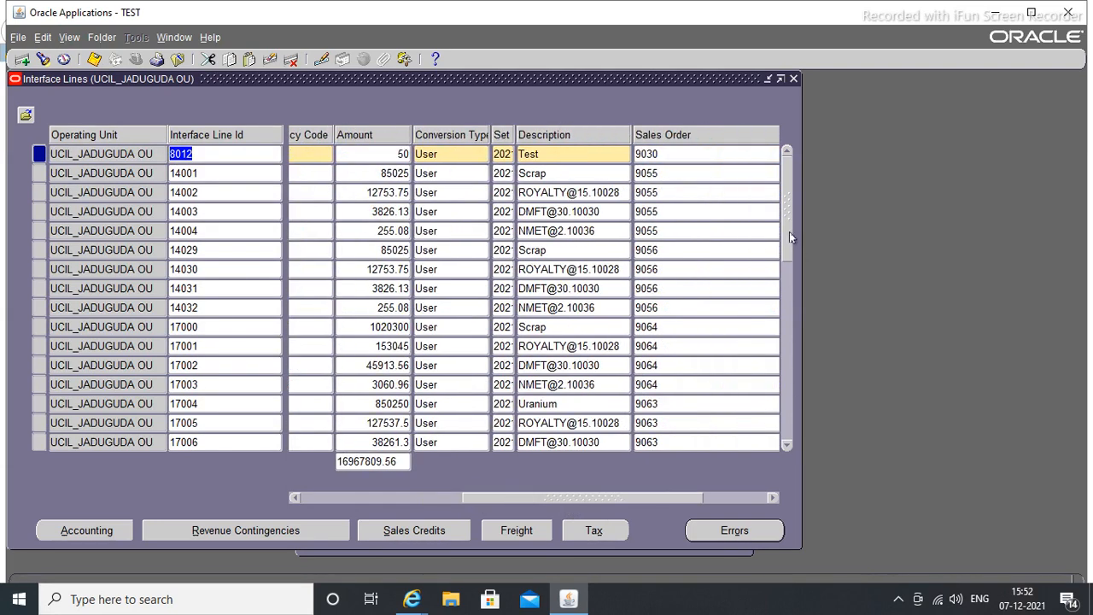
drag(788, 226, 792, 325)
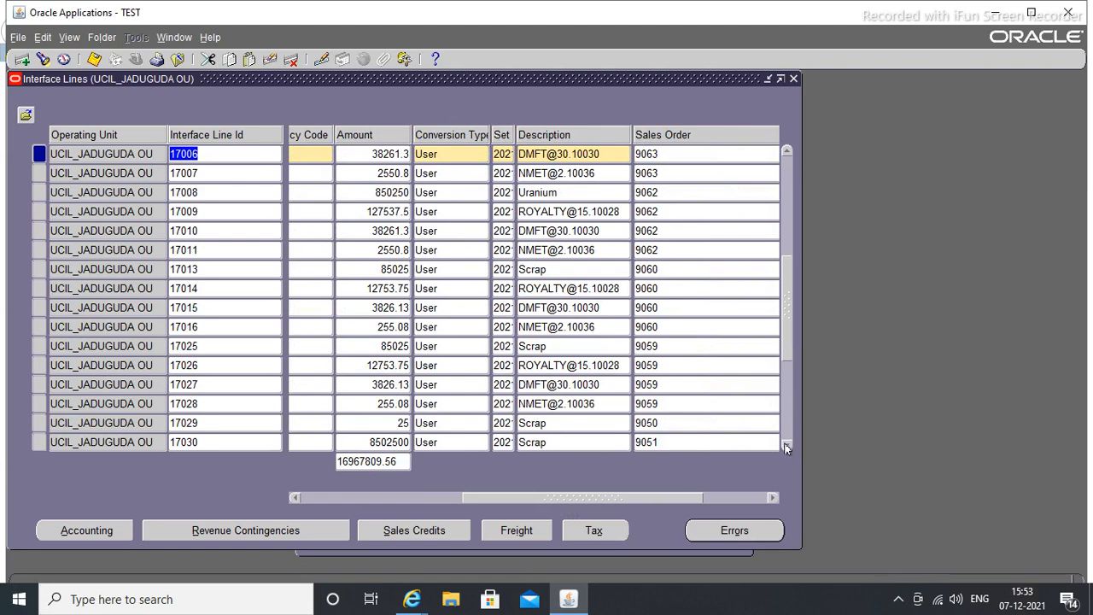
drag(786, 447, 786, 447)
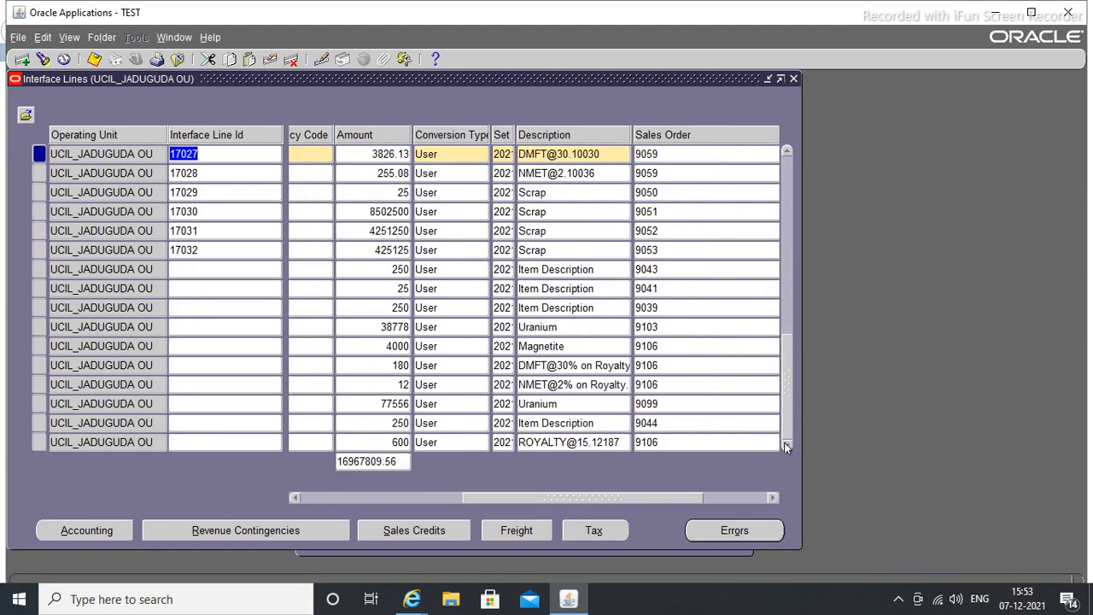
click(786, 446)
click(793, 78)
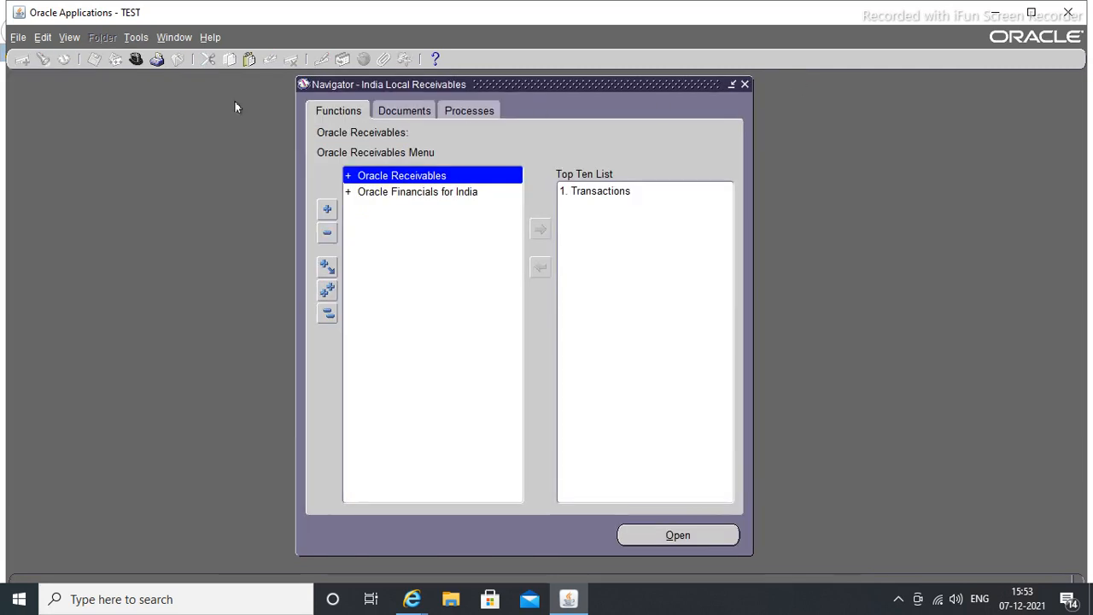
click(136, 59)
click(289, 146)
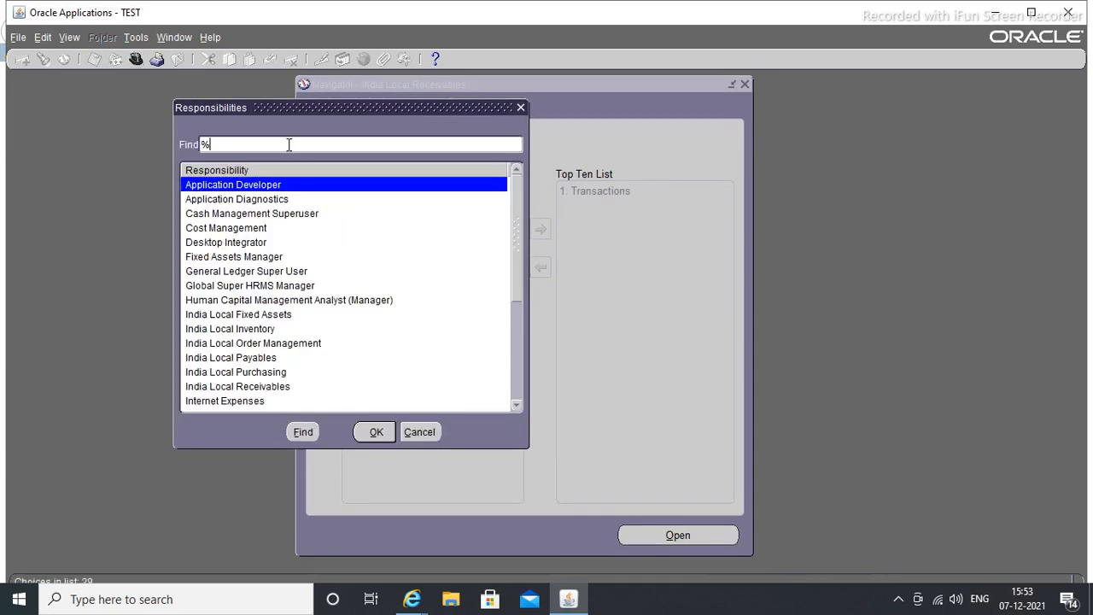
text(sys)
click(374, 432)
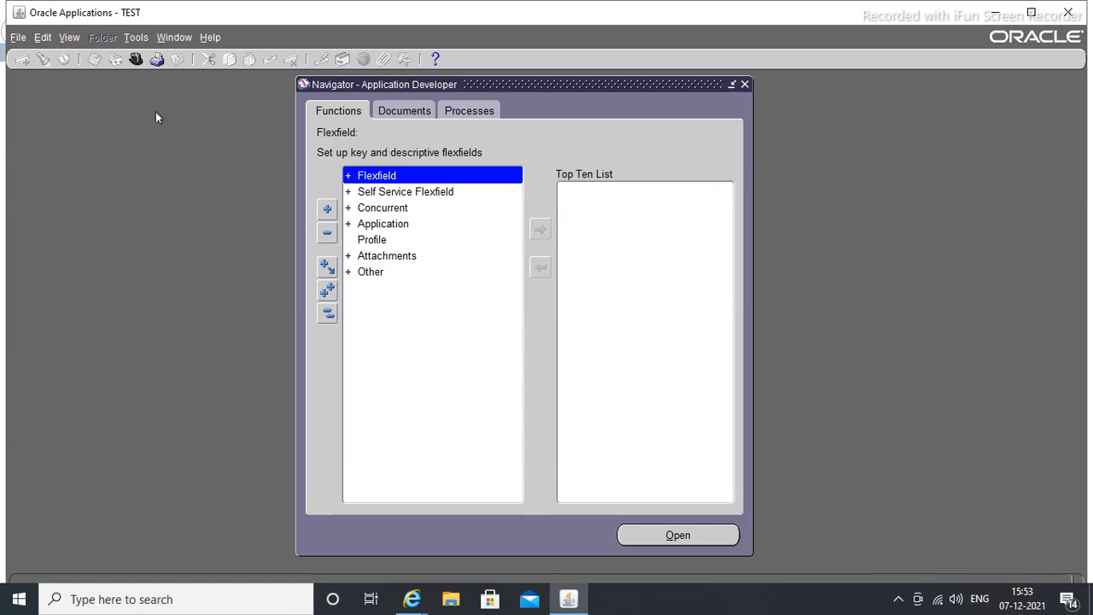
Step: Switch to the System Administrator responsibility
click(136, 59)
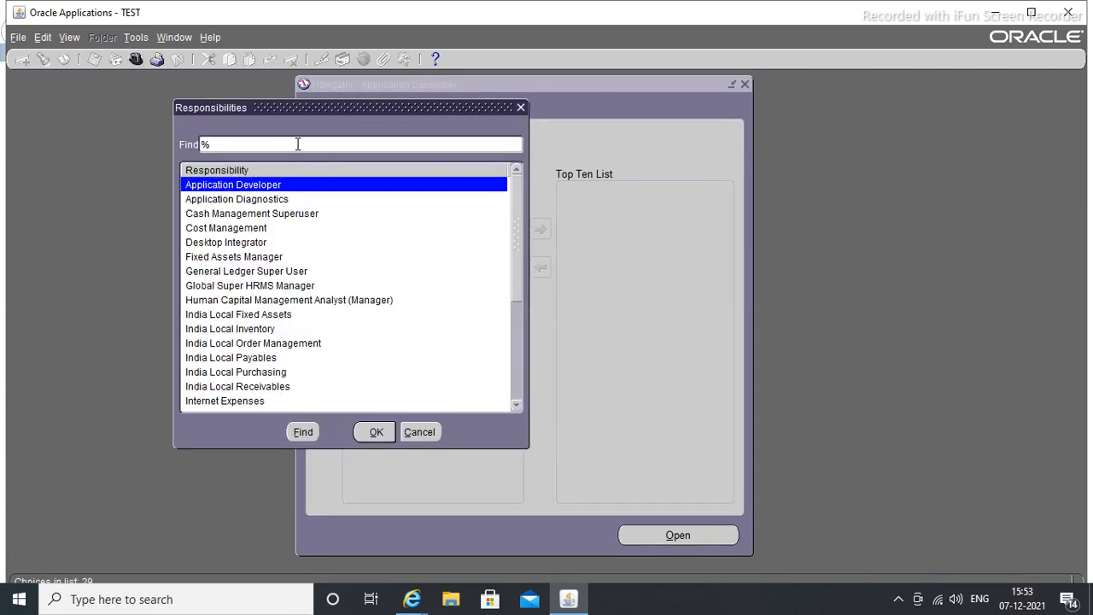
text(s)
drag(515, 408, 515, 408)
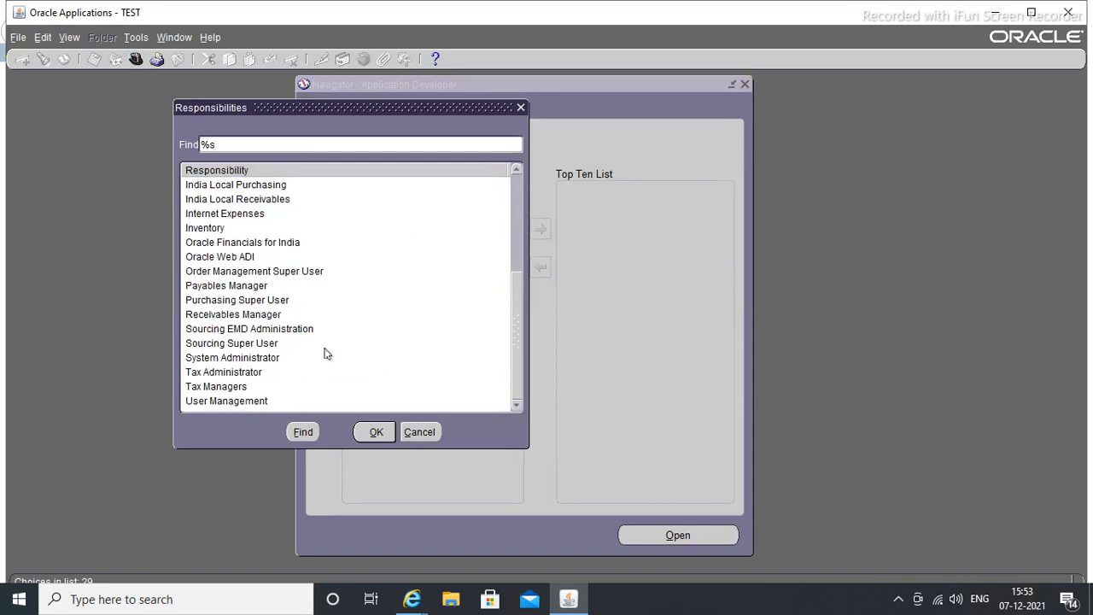
click(270, 357)
click(376, 432)
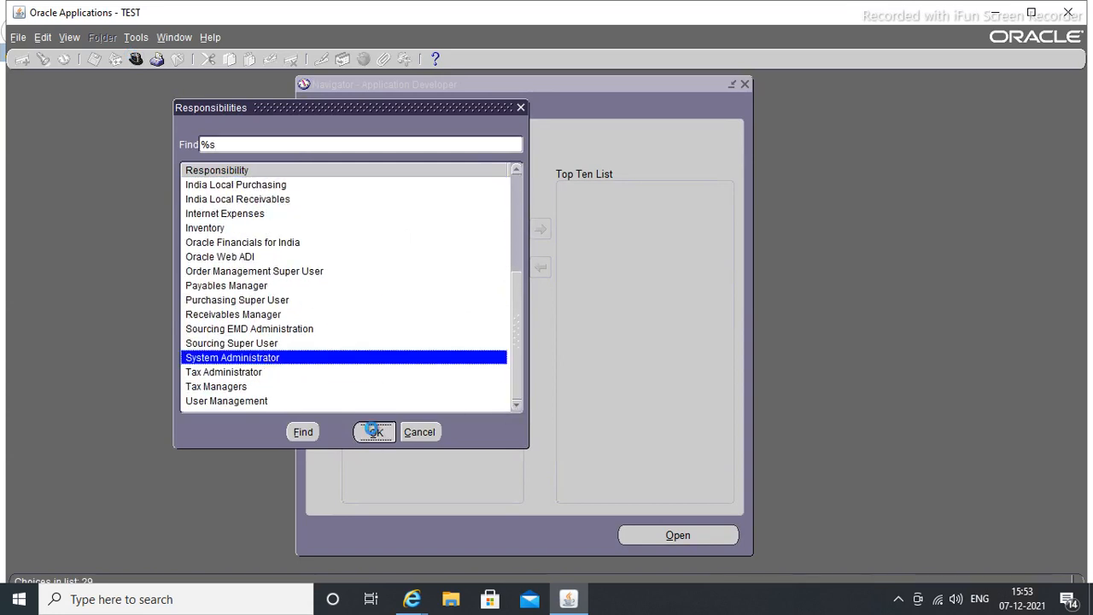
Step: Start a new single concurrent request for the Workflow Background Process program
click(62, 40)
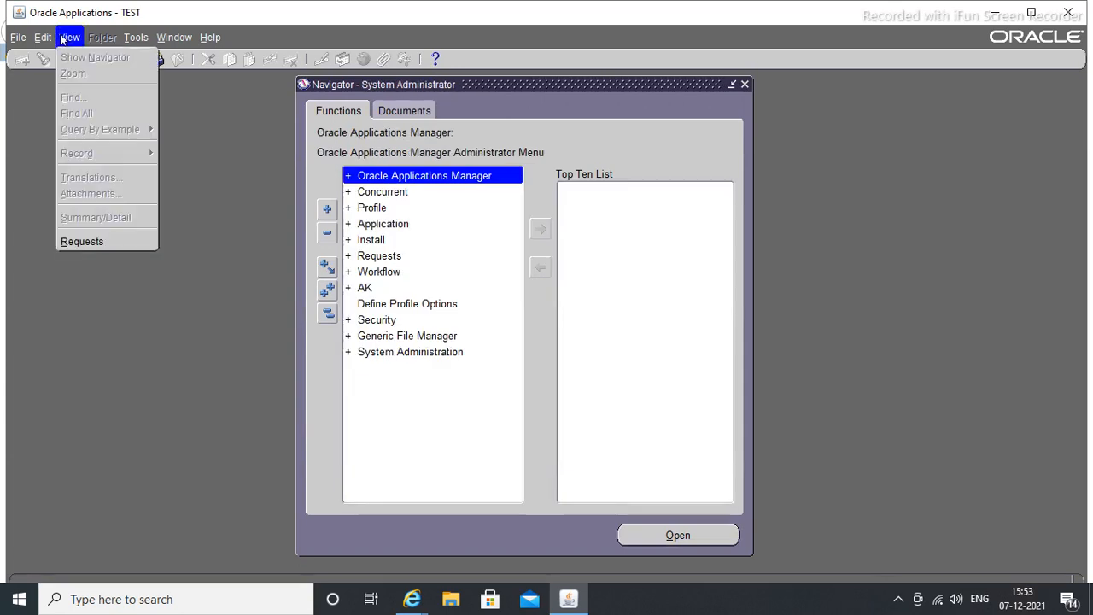
click(82, 239)
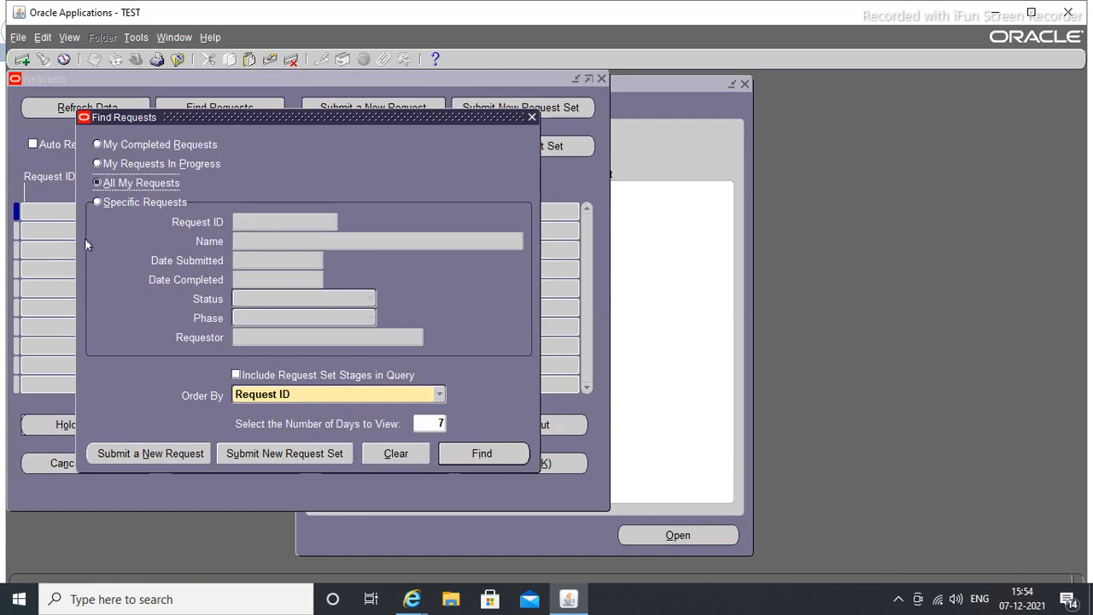
click(173, 455)
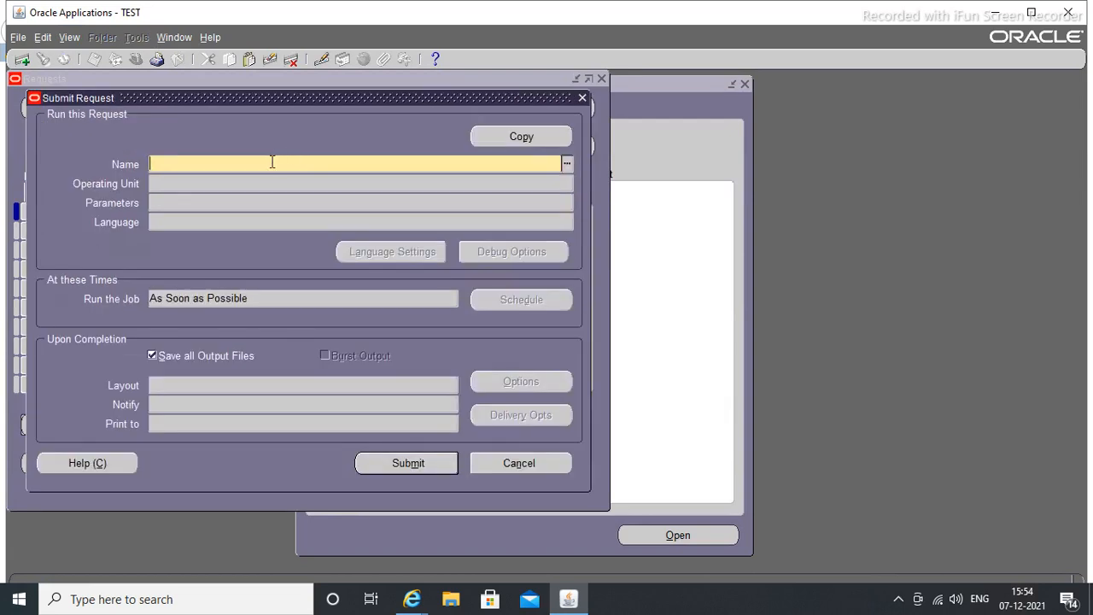
text(workflow)
key(Tab)
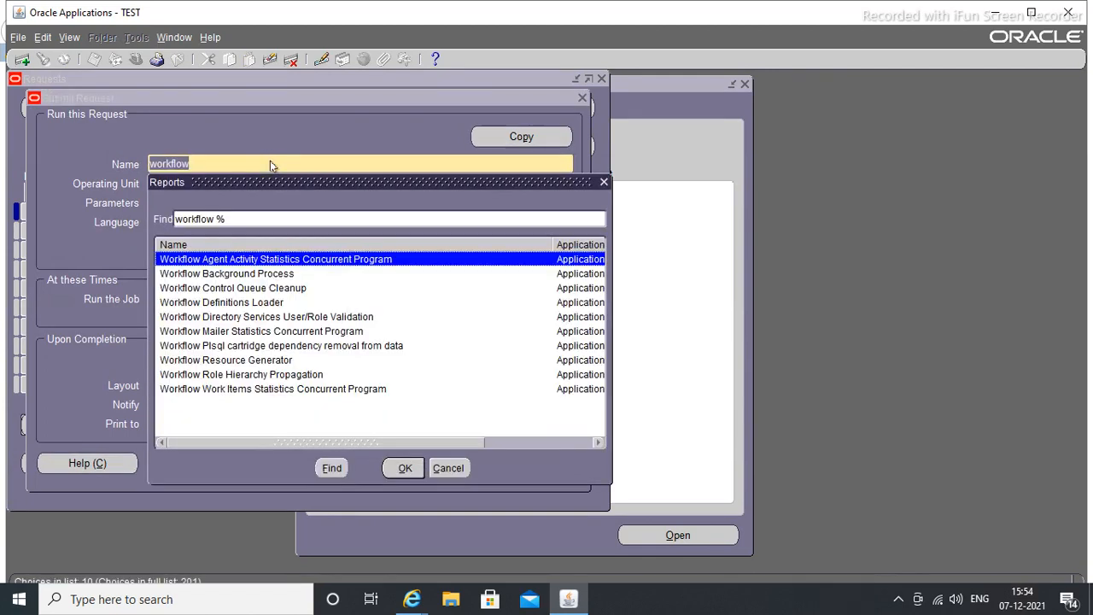
click(267, 274)
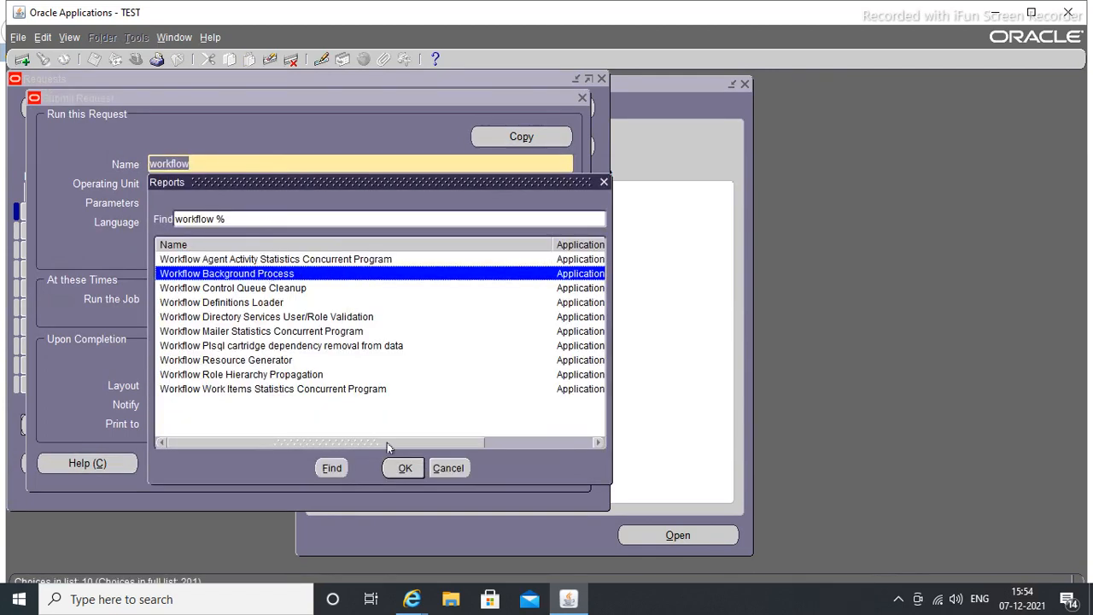
click(402, 466)
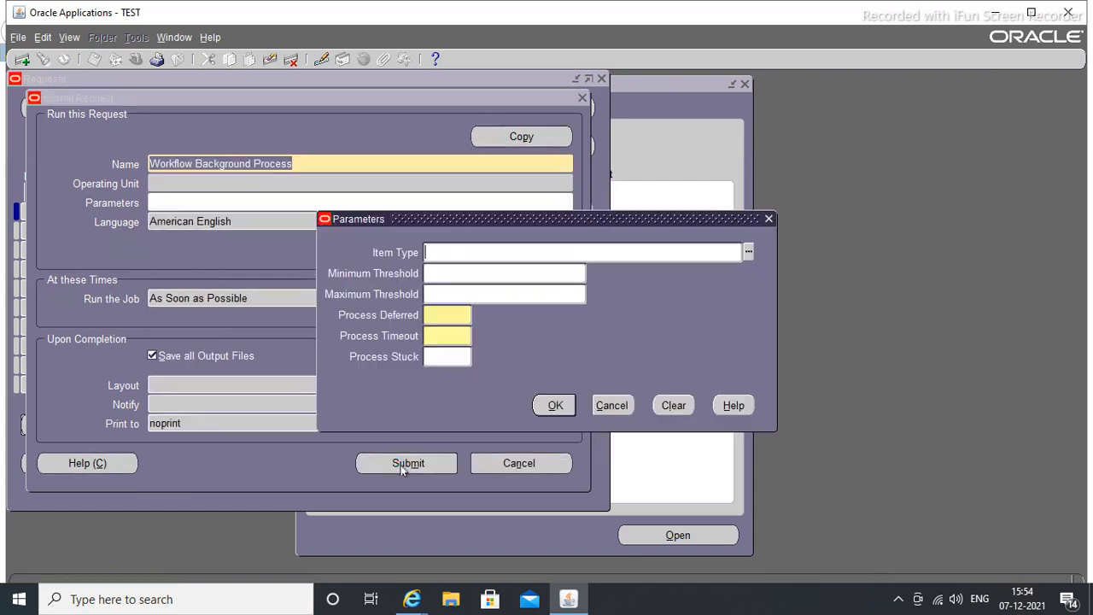
Step: Set Process Deferred and Process Timeout to Yes in the request's parameters and submit the Workflow Background Process
click(459, 315)
text(y)
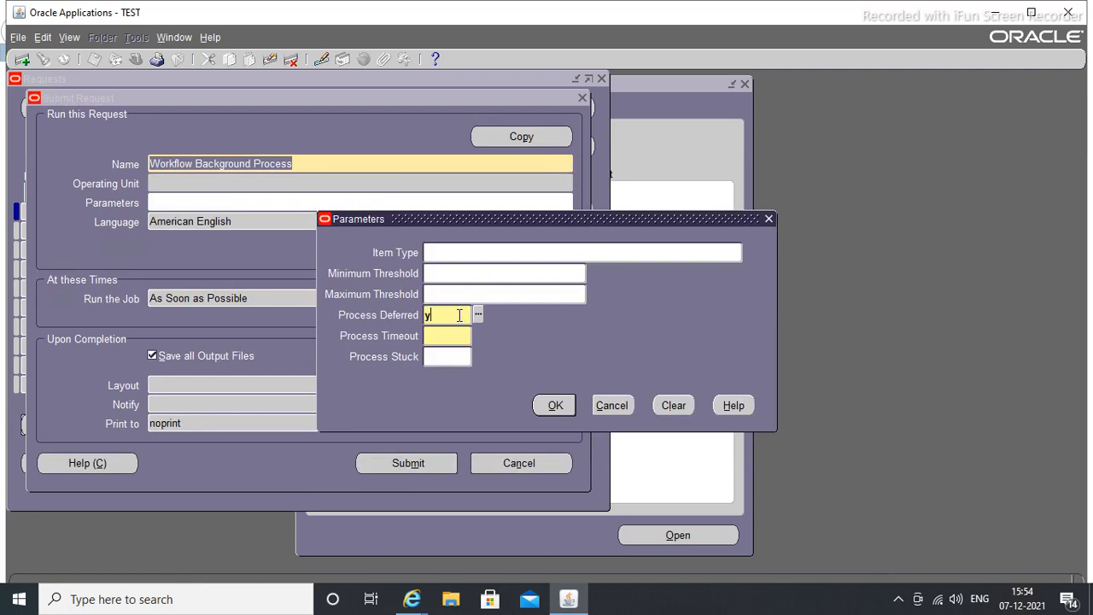
key(Tab)
text(y)
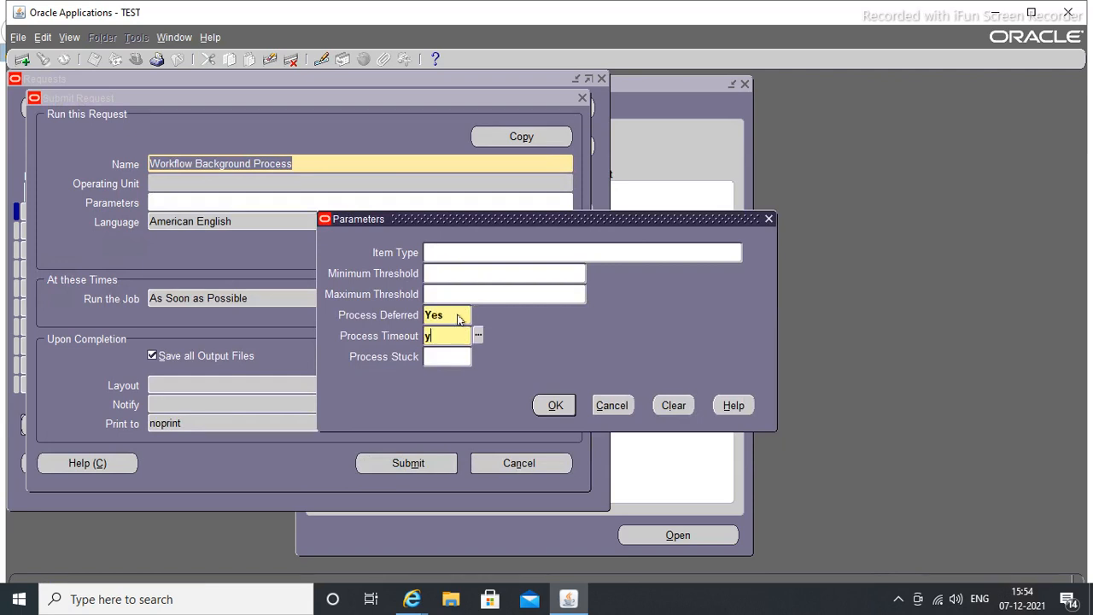
key(Tab)
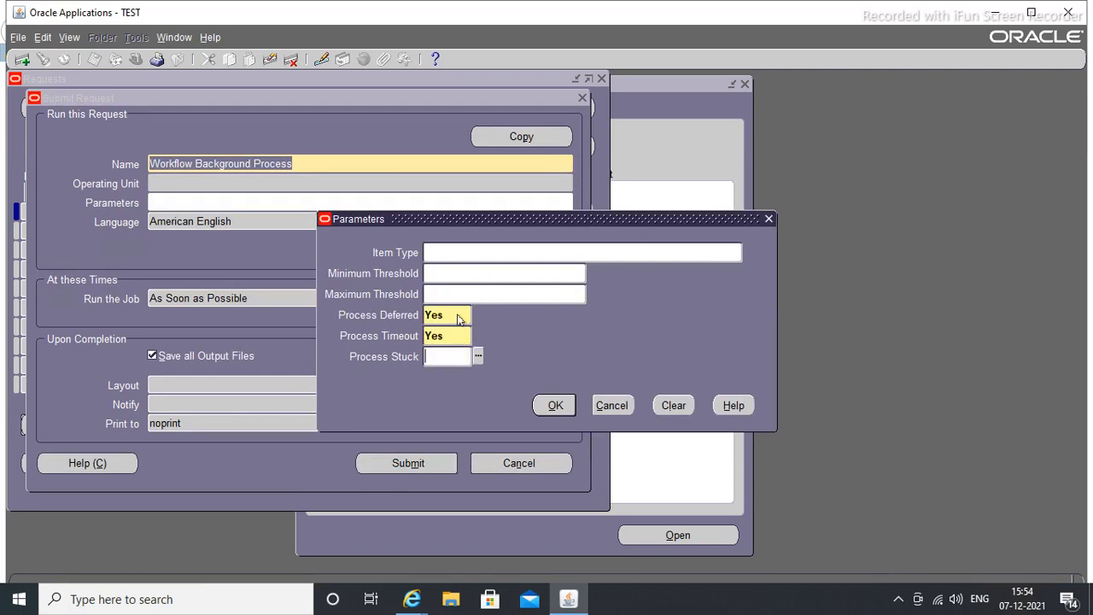
click(556, 406)
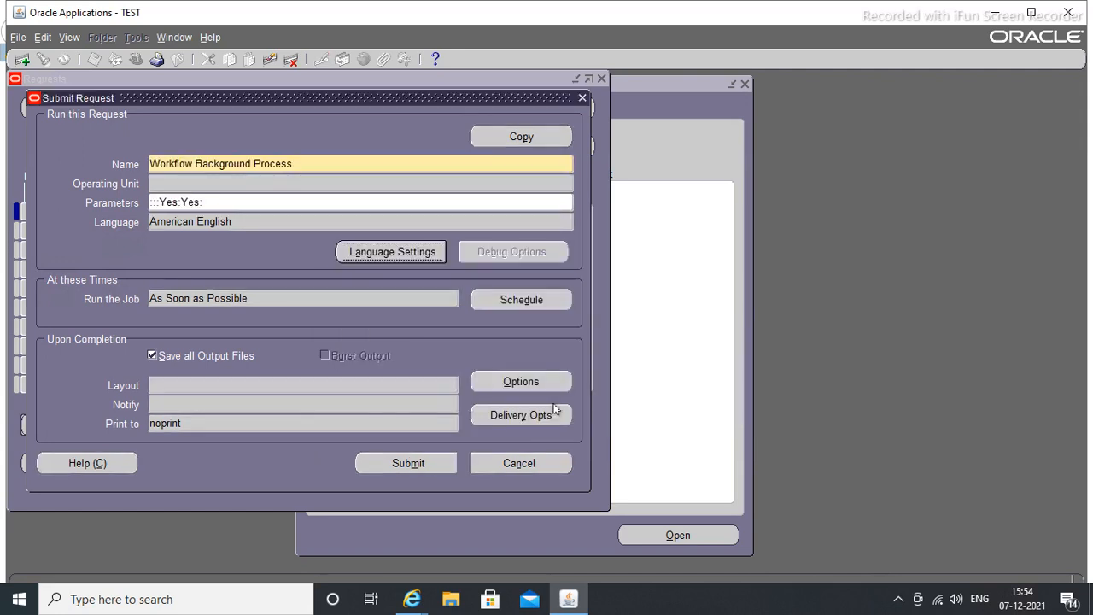
click(403, 464)
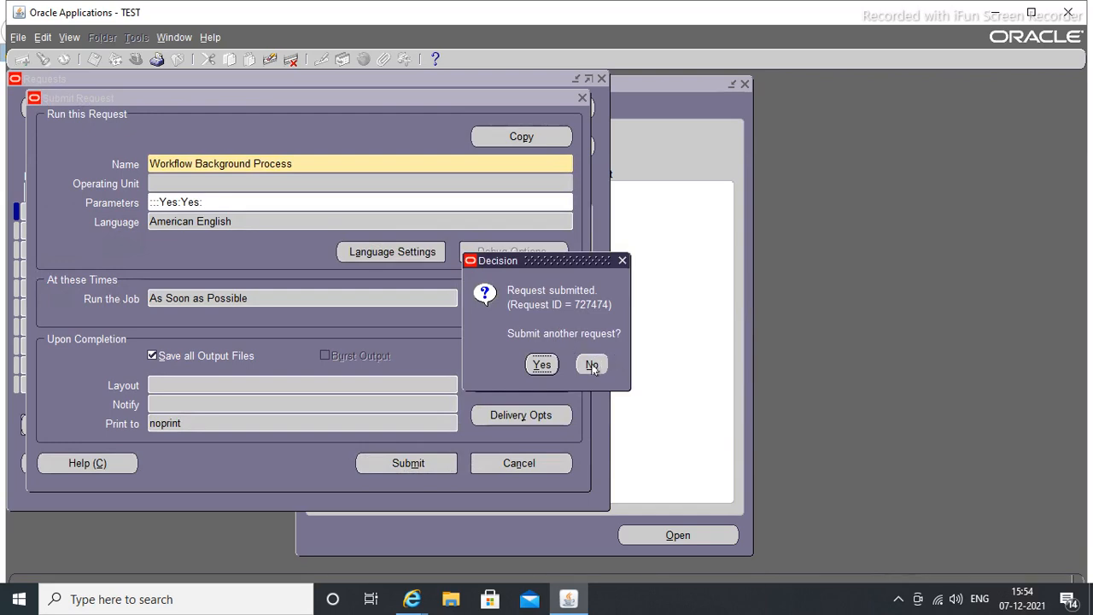
Step: Decline submitting another request, check the Workflow Background Process status among all own requests, and close the request list
click(591, 364)
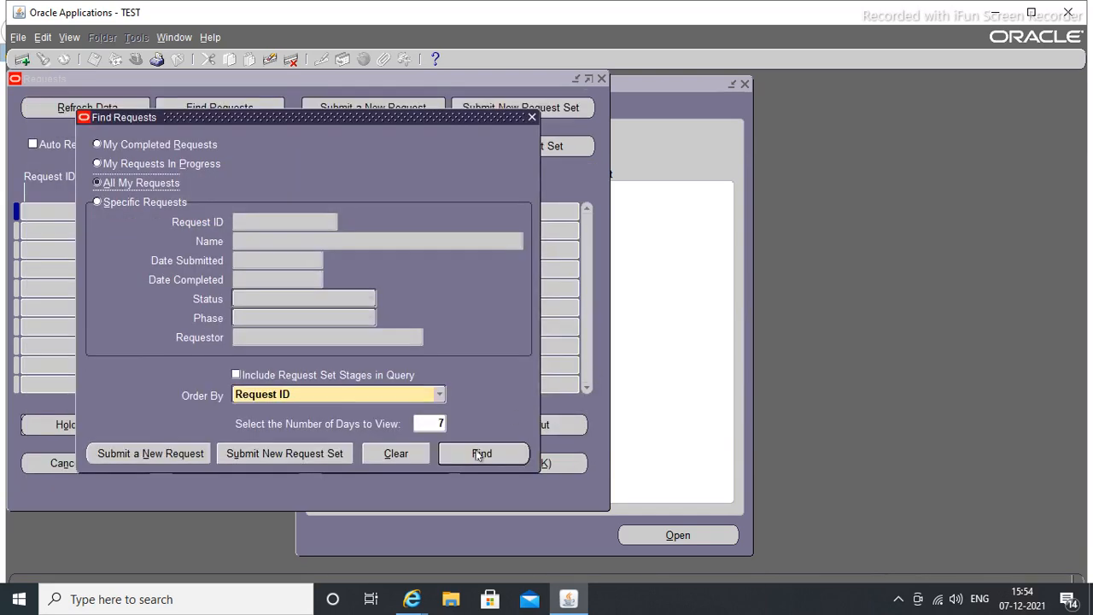
click(479, 454)
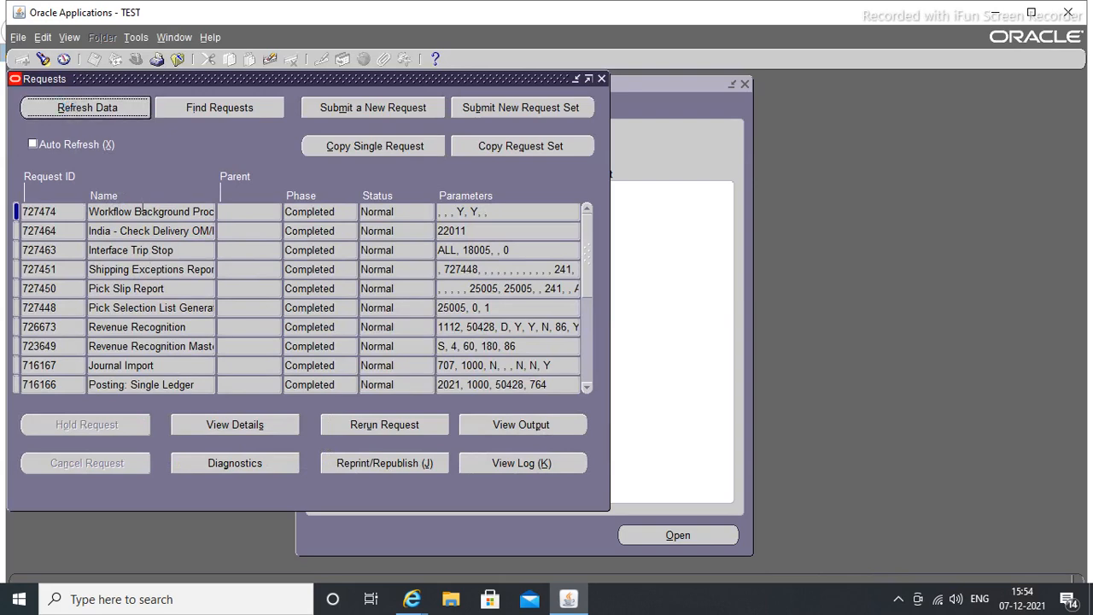
click(600, 79)
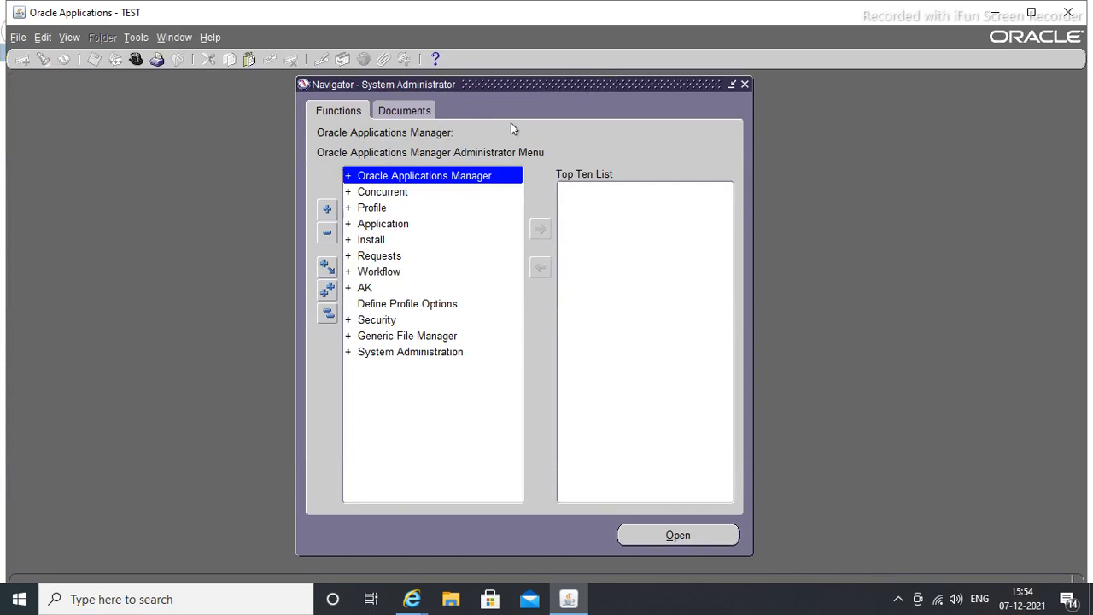
Step: Switch to the India Local Receivables responsibility
click(135, 59)
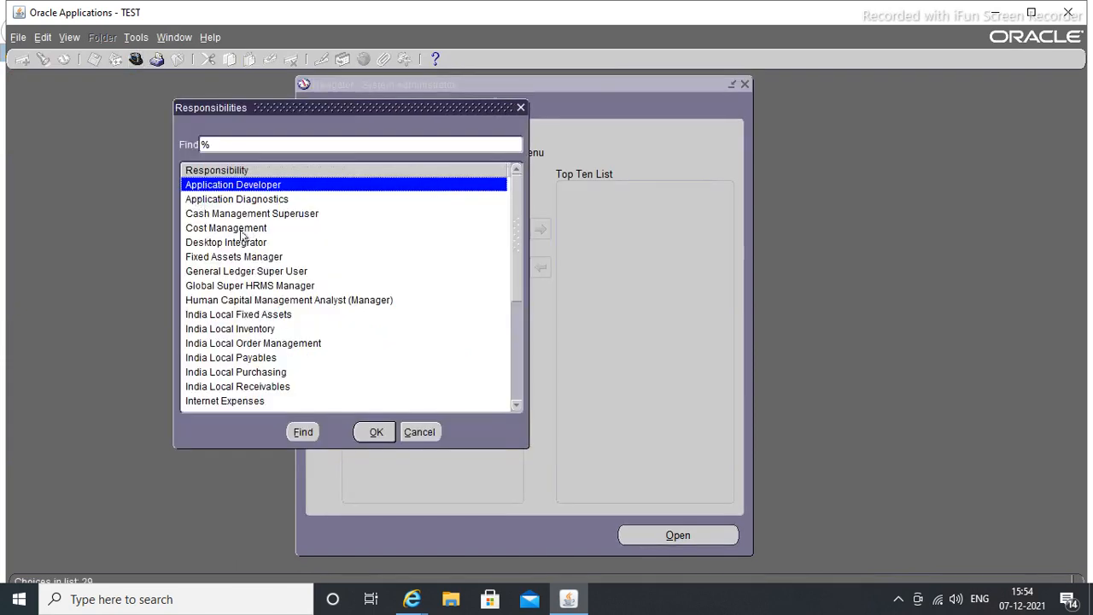
click(264, 385)
click(373, 432)
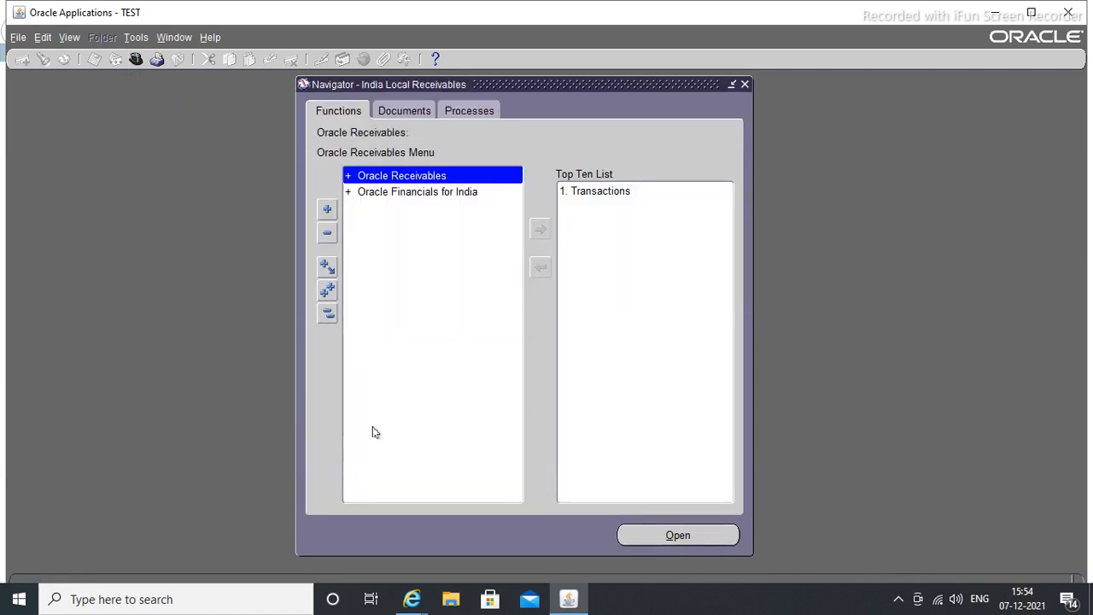
Step: Find the form functions starting with "auto" and open AutoInvoice Interface Lines
key(ctrl+l)
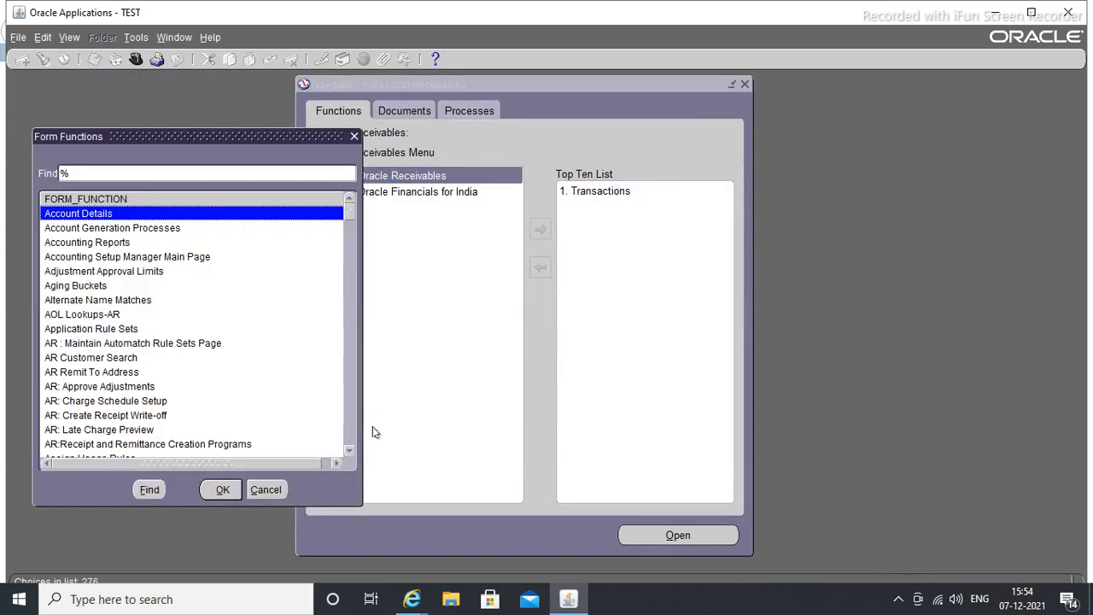
text(auto)
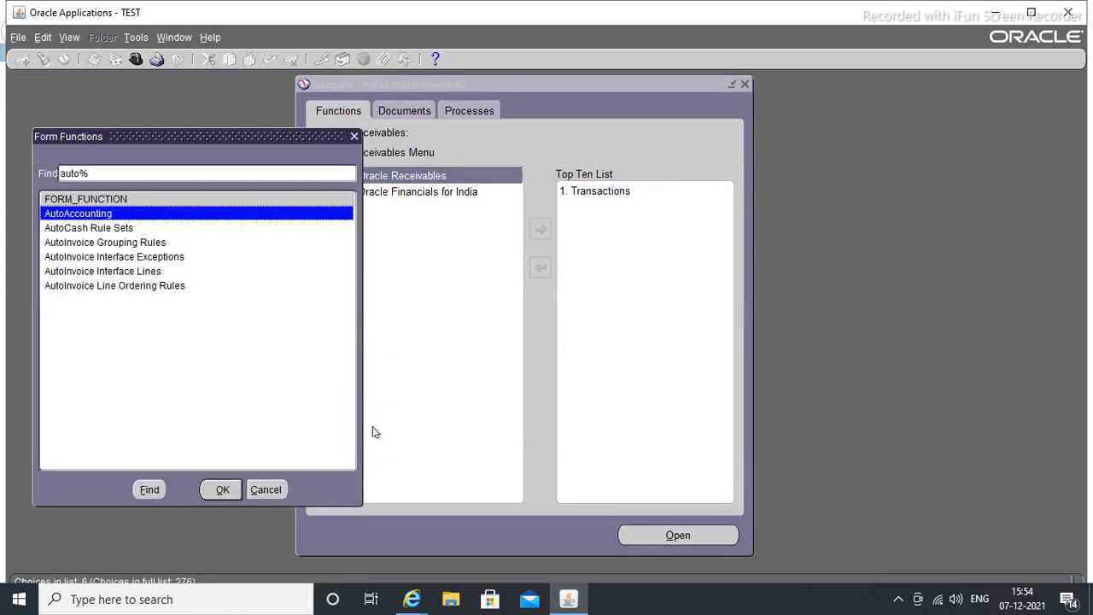
click(125, 272)
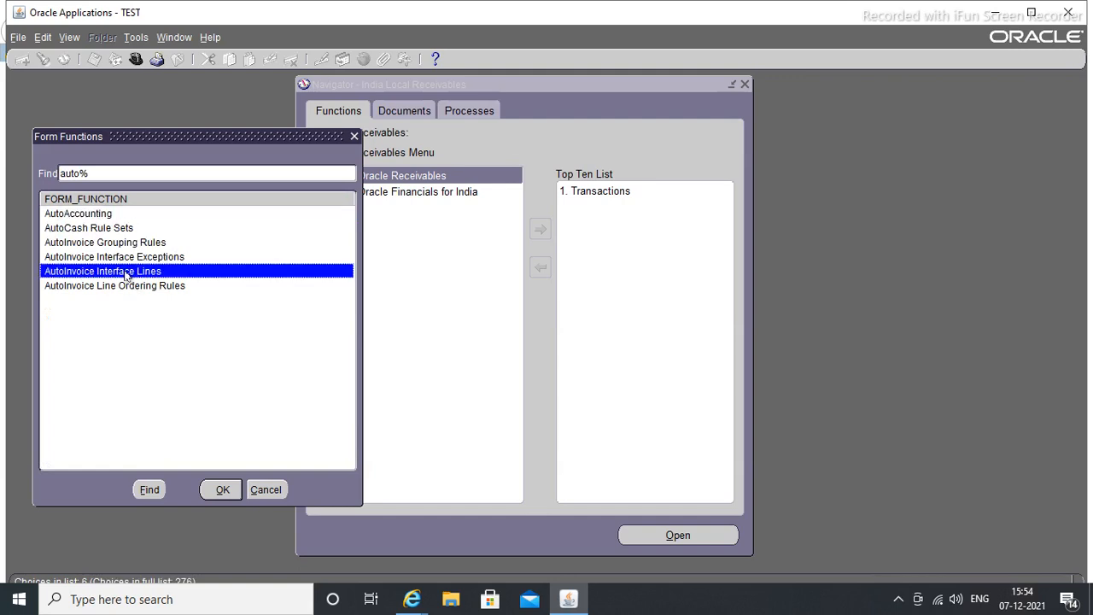
click(220, 490)
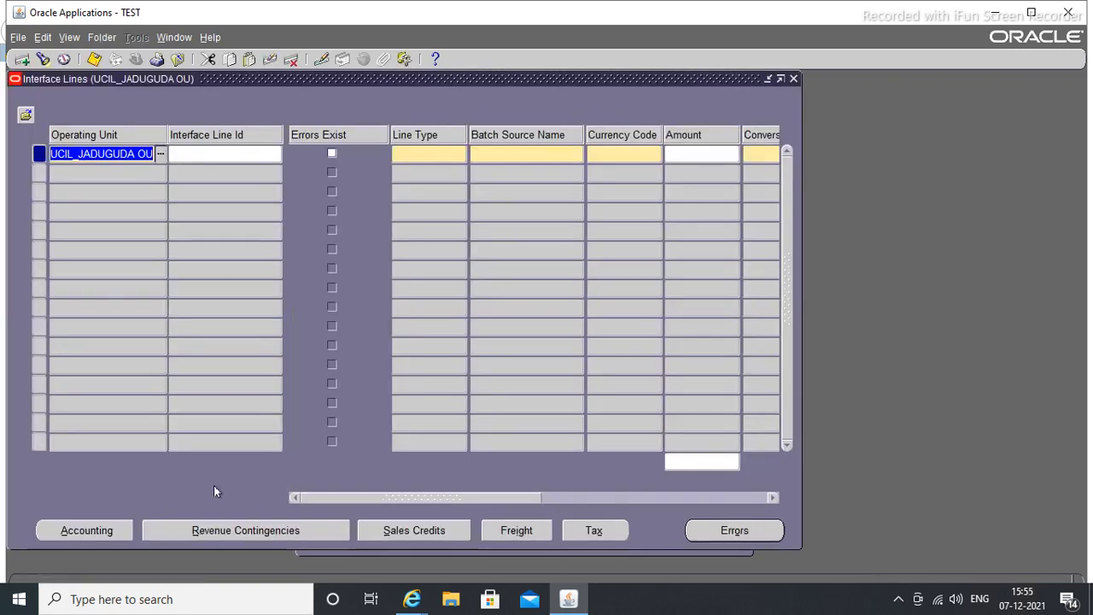
Step: Query all records in the AutoInvoice Interface Lines form without any criteria
click(74, 39)
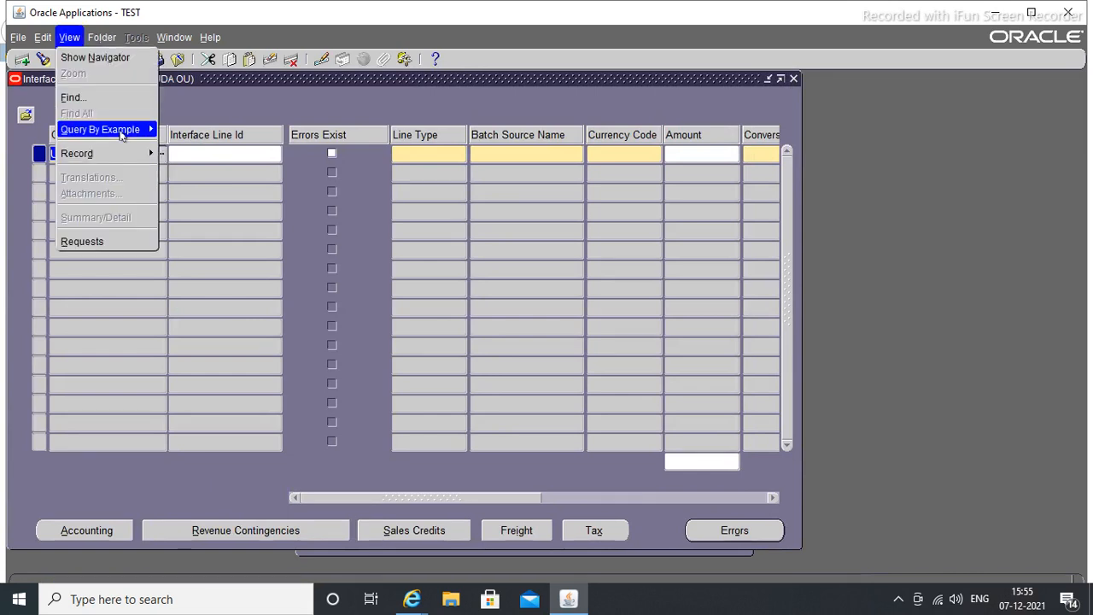
mouse_move(122, 136)
click(170, 132)
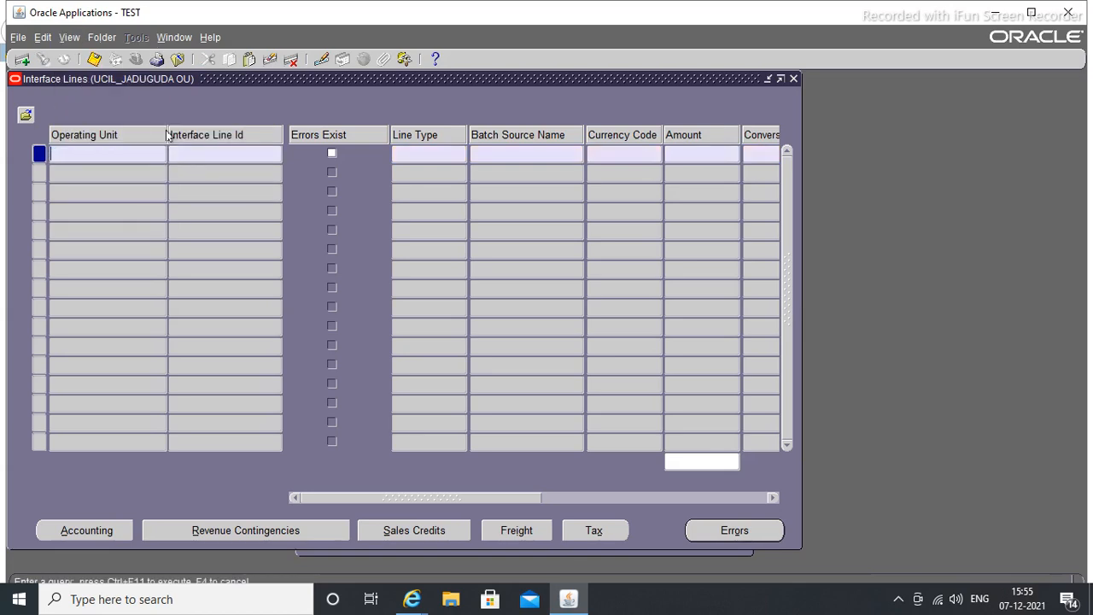
key(ctrl+F11)
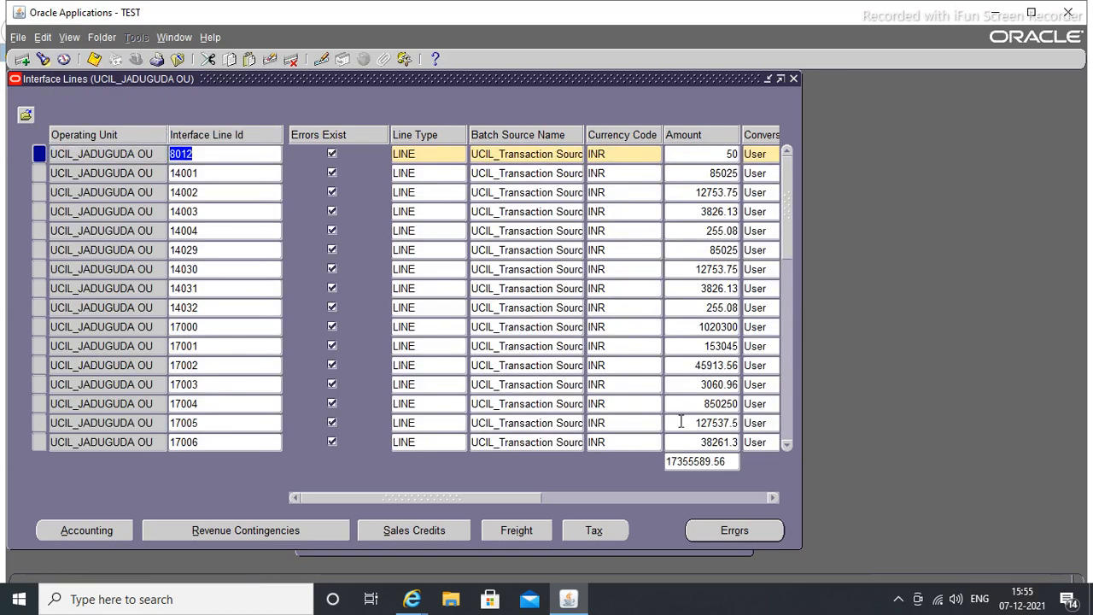
Step: Locate the processed sales order's Uranium line by its Sales Order number among the last interface lines, and close the form
click(772, 498)
click(772, 498)
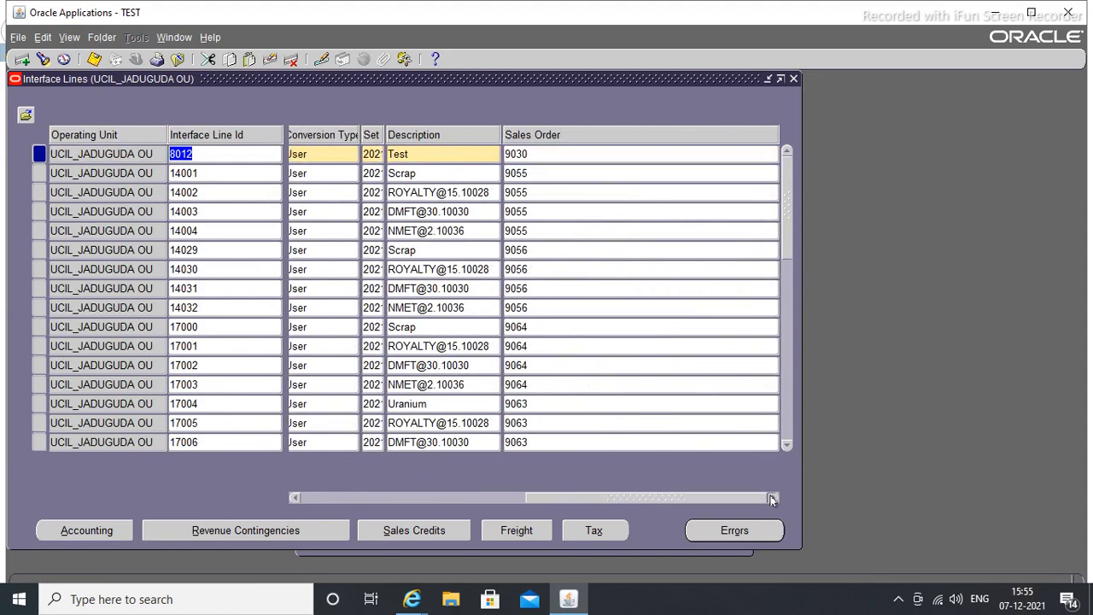
click(786, 446)
click(786, 446)
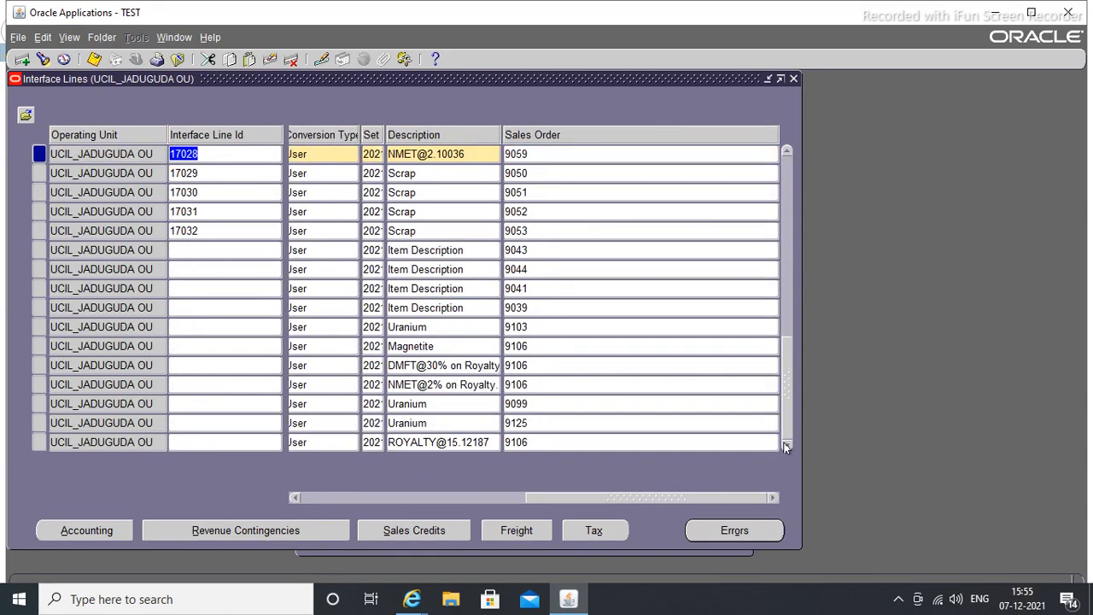
click(684, 417)
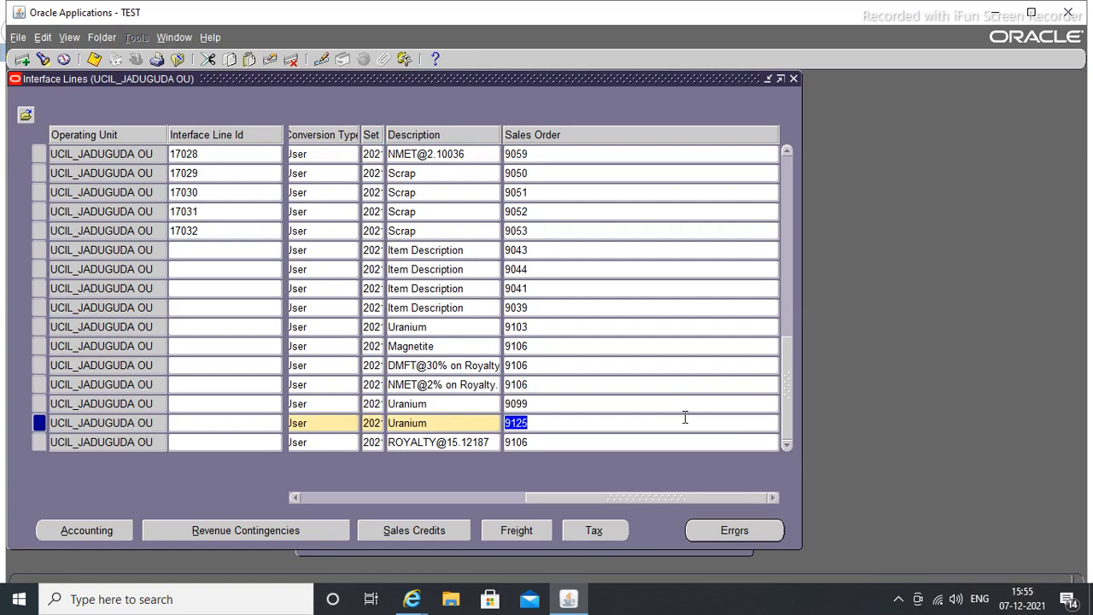
click(683, 417)
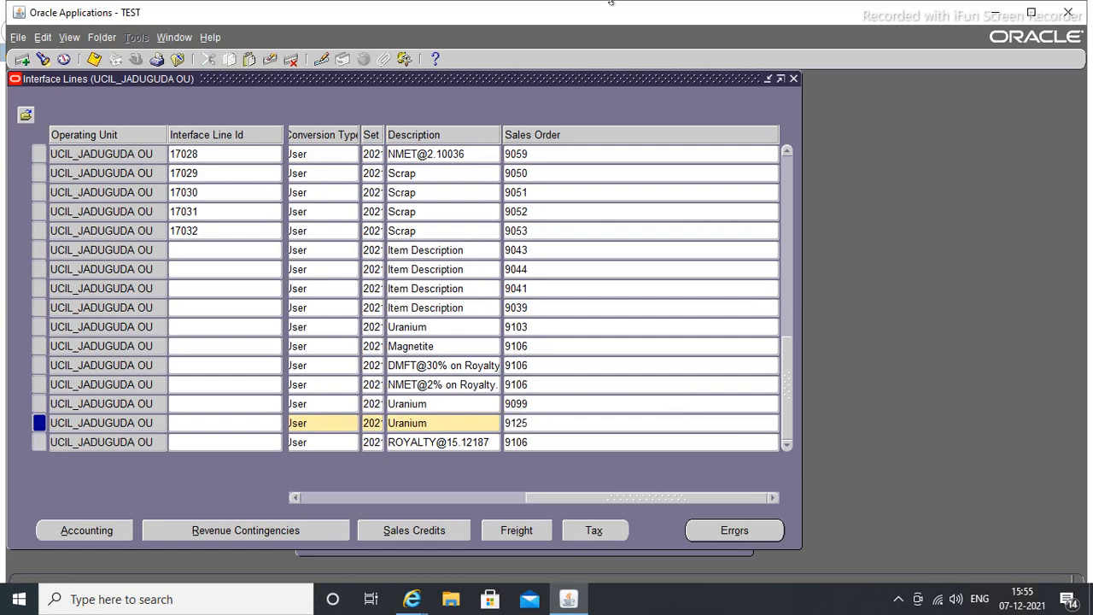
mouse_move(683, 5)
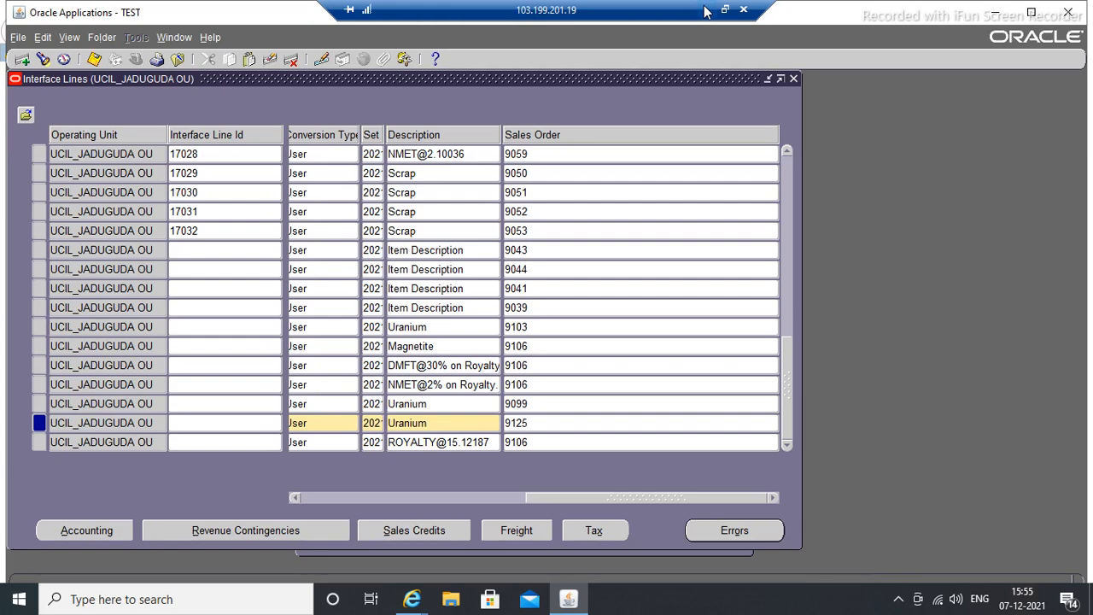
click(792, 77)
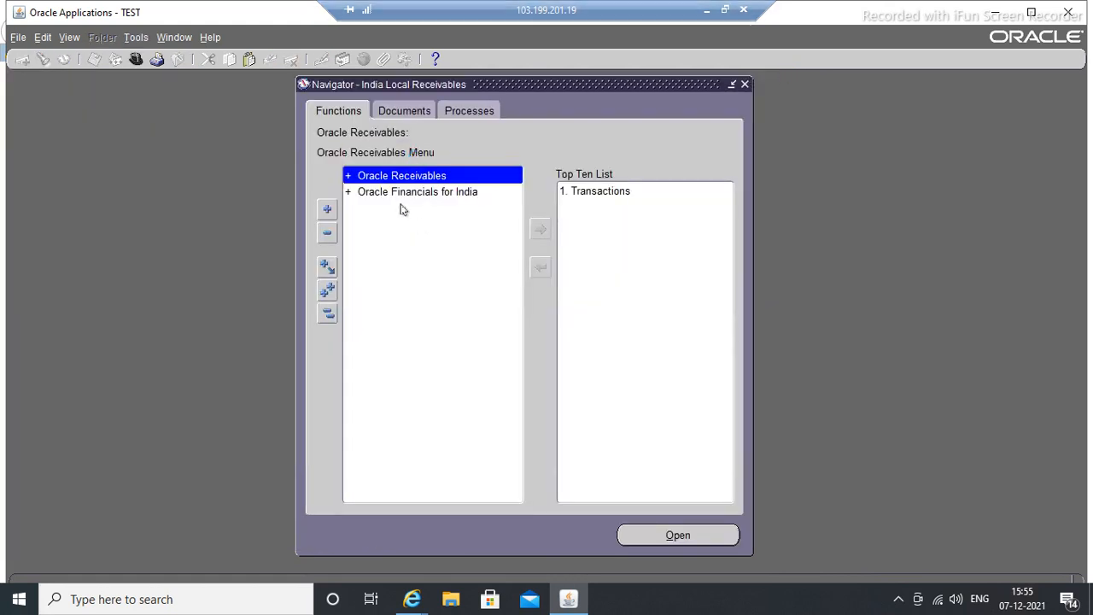
Step: Start a new concurrent request for the Autoinvoice Master Program
click(68, 38)
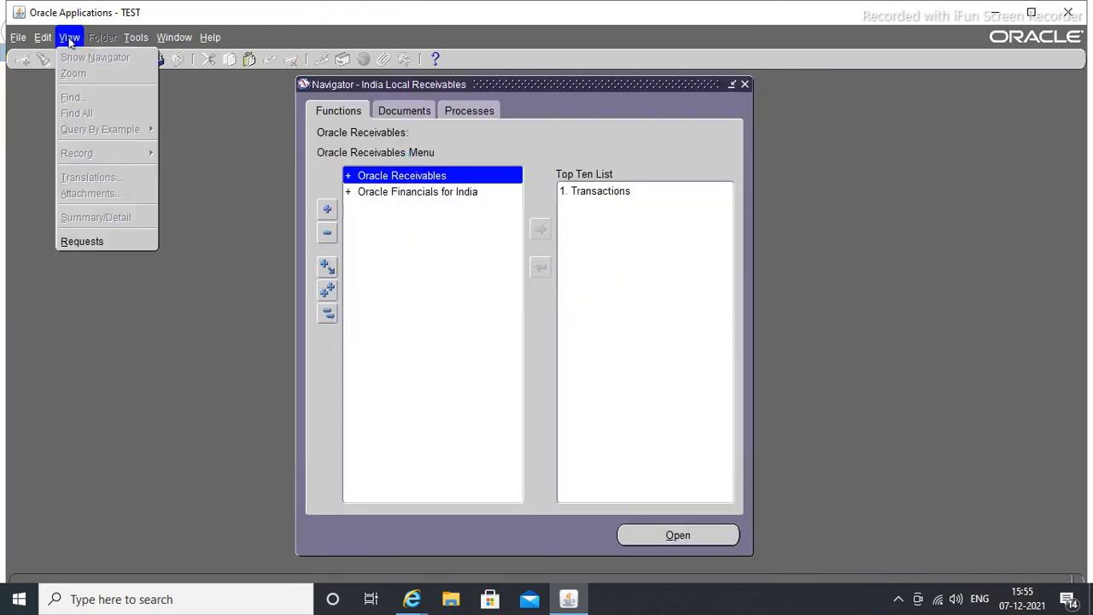
click(75, 242)
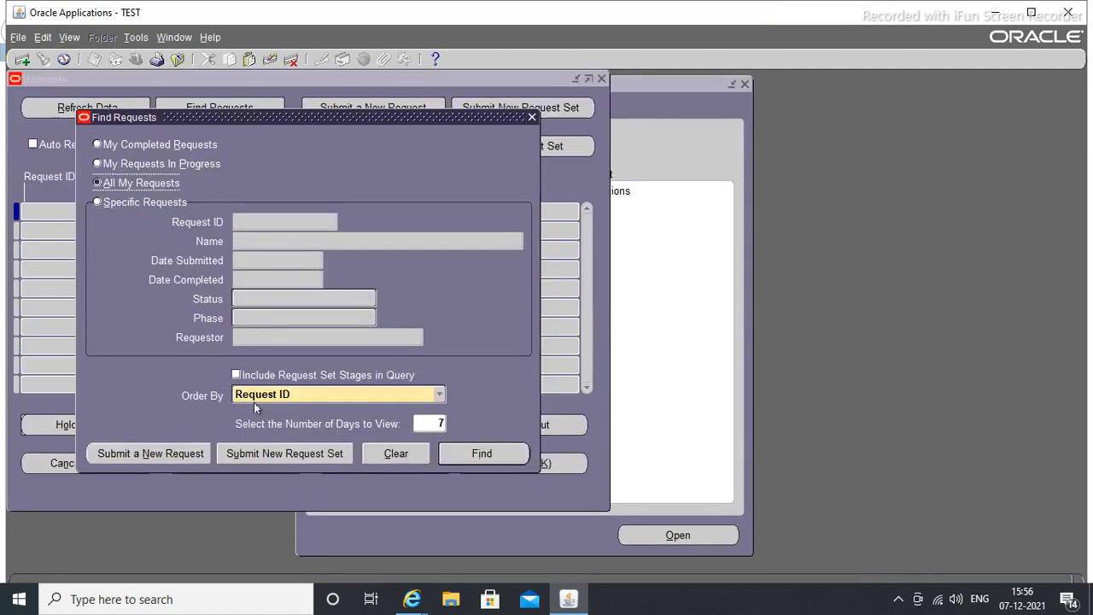
click(166, 452)
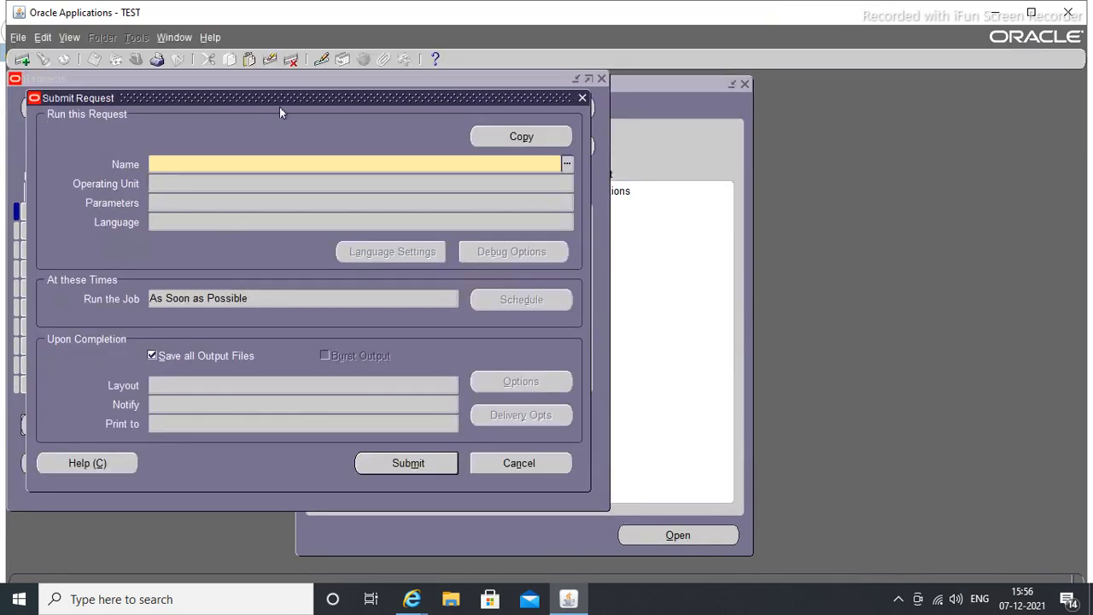
text(auto)
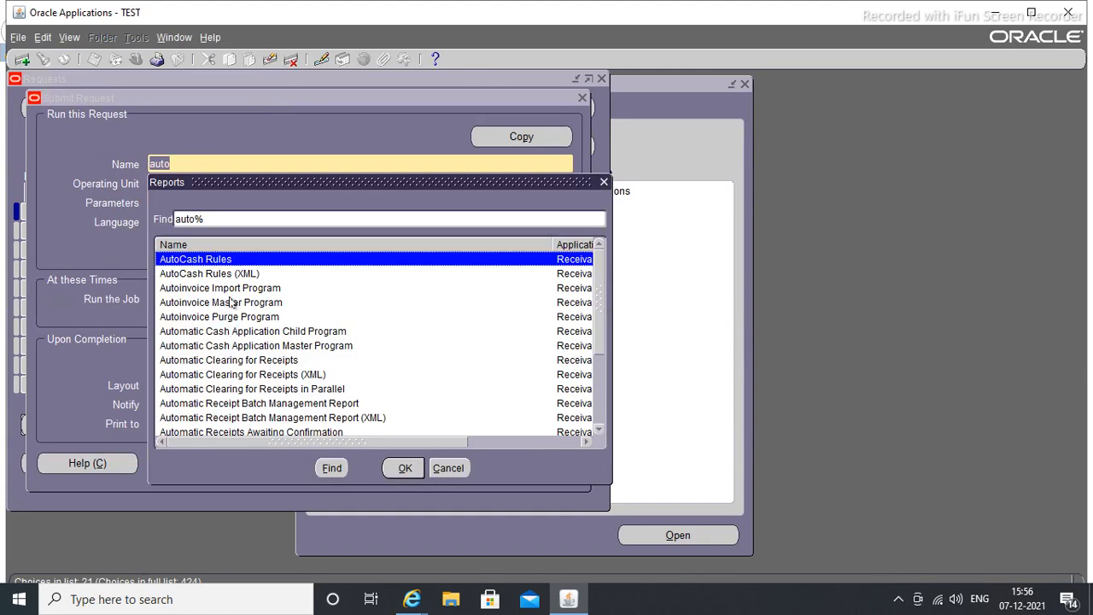
click(229, 305)
click(404, 469)
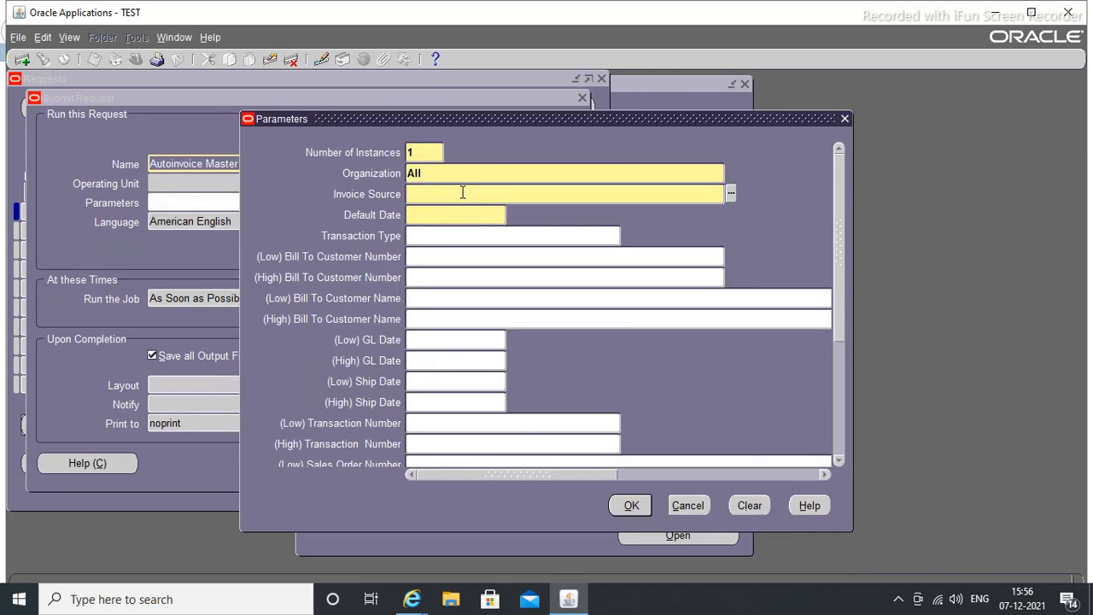
Step: Set the request's Invoice Source to UCIL_Transaction Sources (Imp) and its Default Date to 07-DEC-2021
text(UC)
key(Tab)
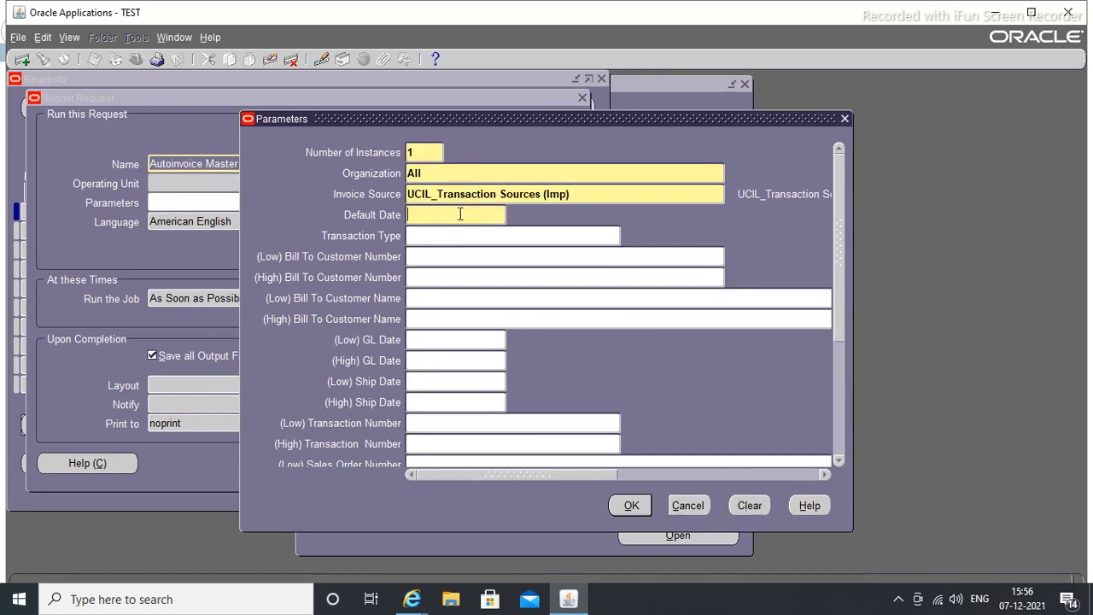
text(7dec2)
key(Tab)
Step: Limit the low and high Sales Order Number to the processed order, submit the Autoinvoice Master Program, and decline another request
scroll(838, 458, down, 2)
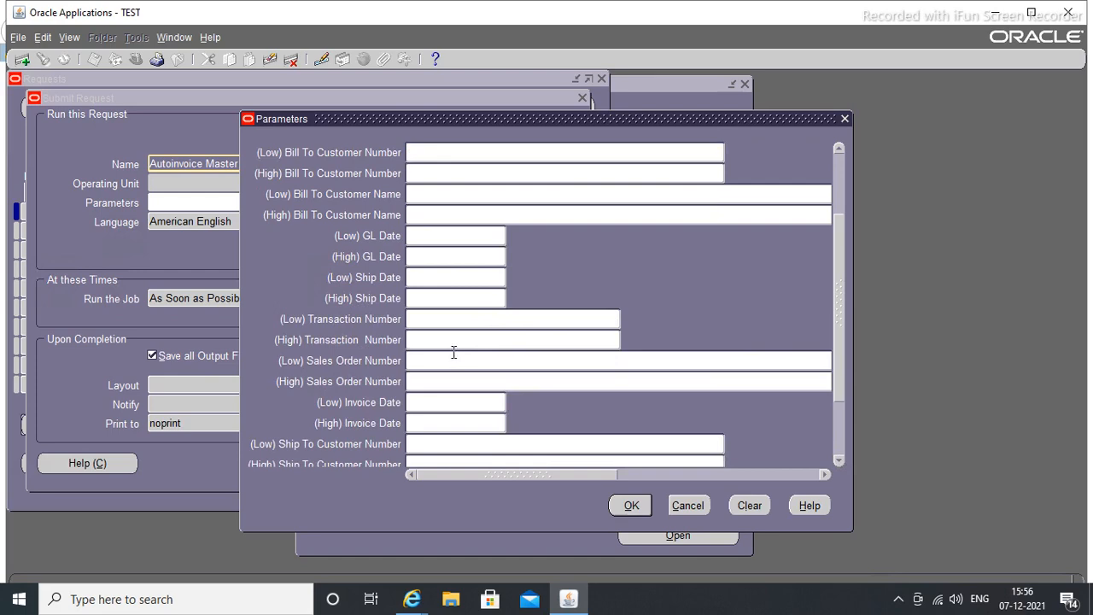
text(9125)
key(Tab)
text(9125)
click(632, 505)
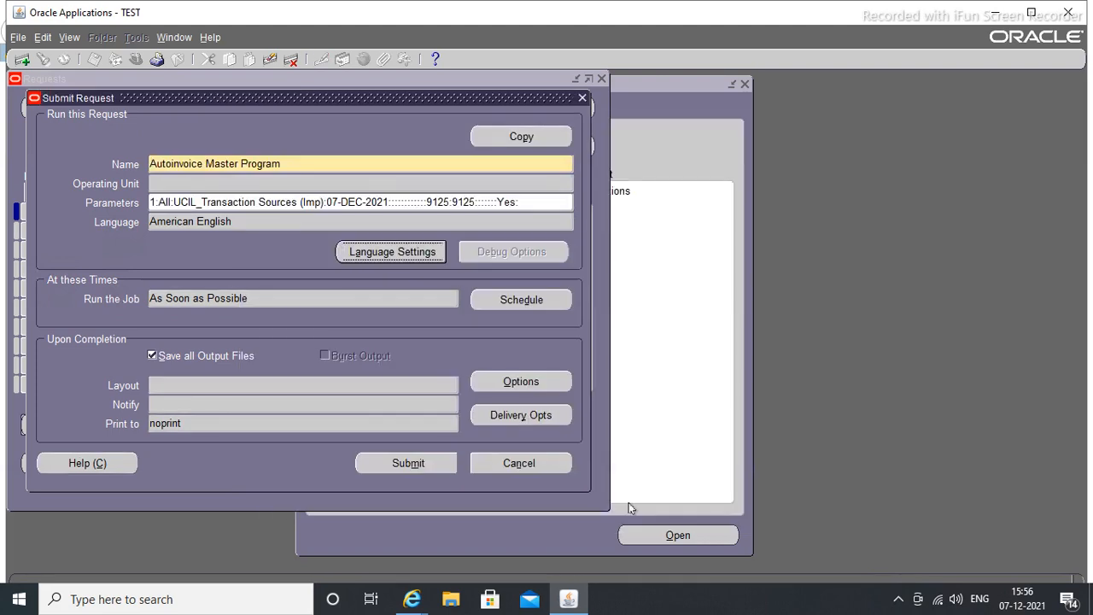
click(430, 464)
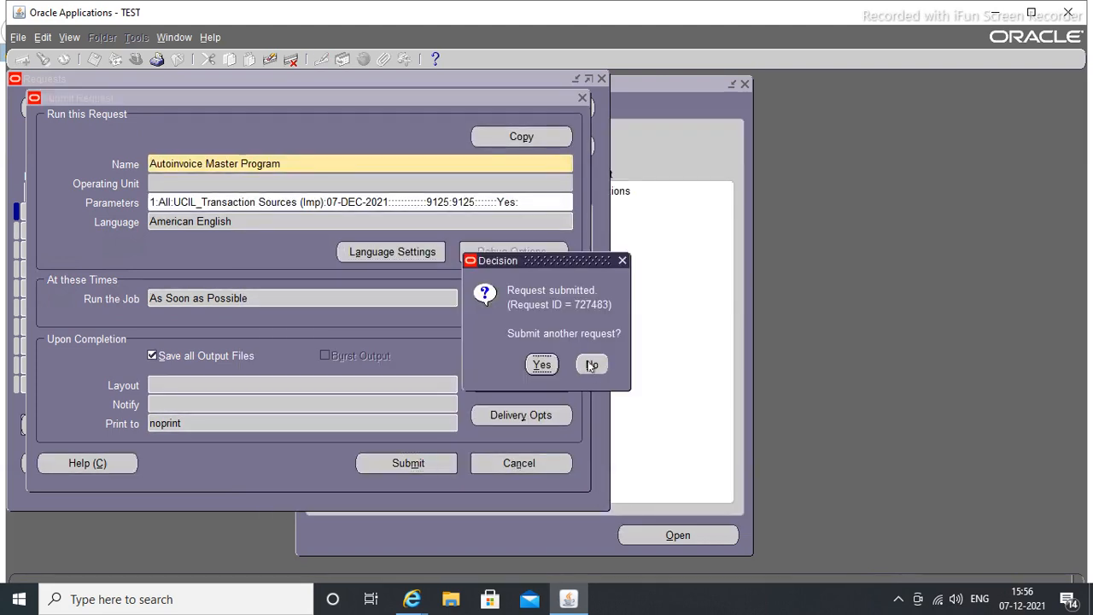
click(591, 365)
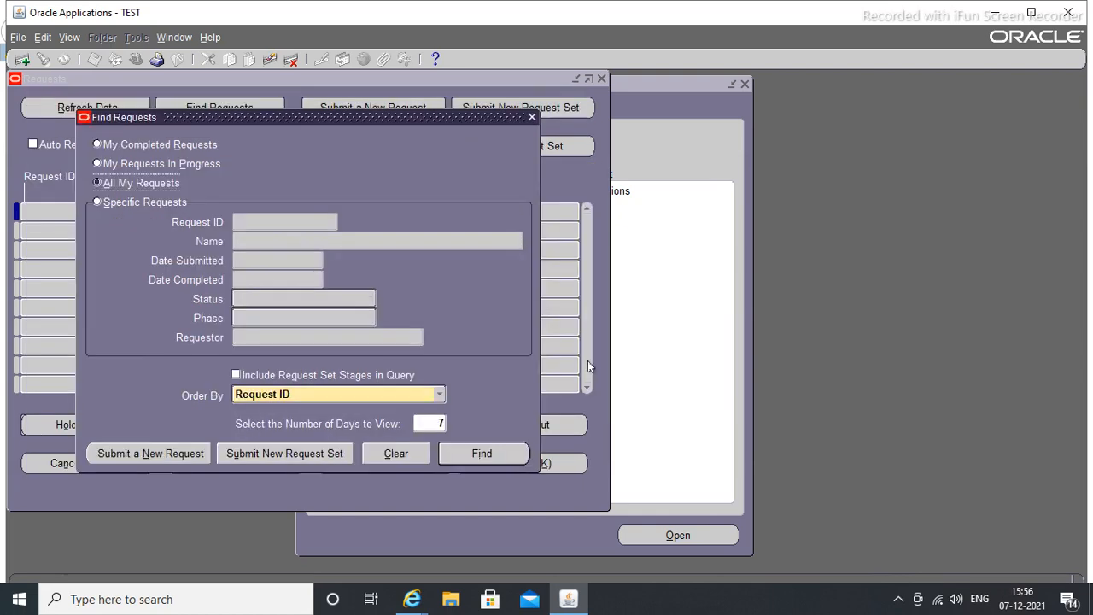
Step: List all submitted requests and refresh their data until the Autoinvoice Master Program and Autoinvoice Import Program finish
click(455, 450)
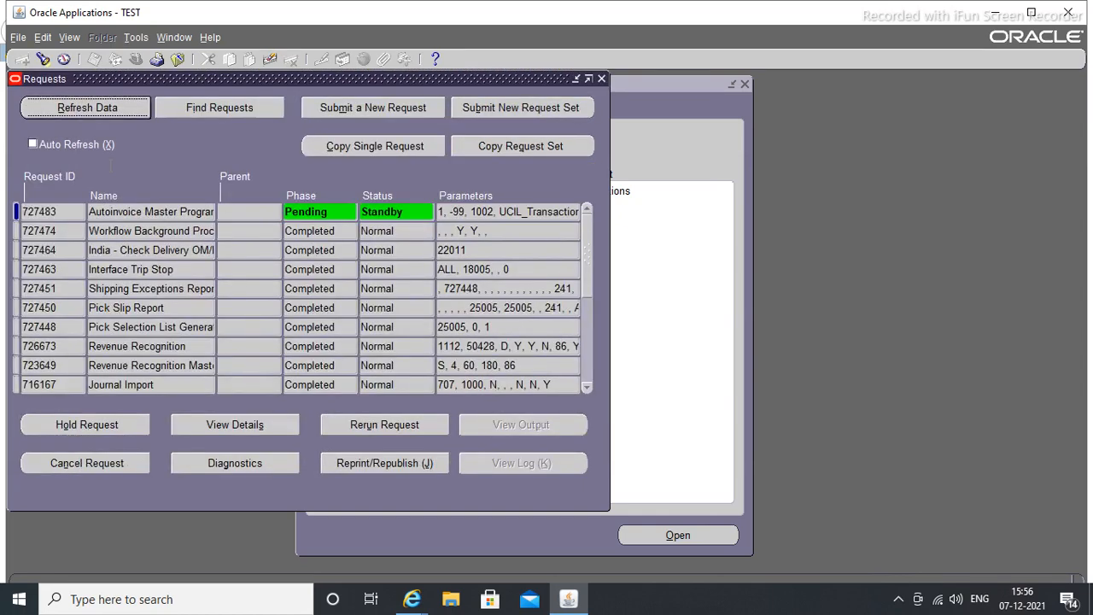
click(61, 109)
click(61, 108)
click(79, 109)
click(80, 109)
click(80, 108)
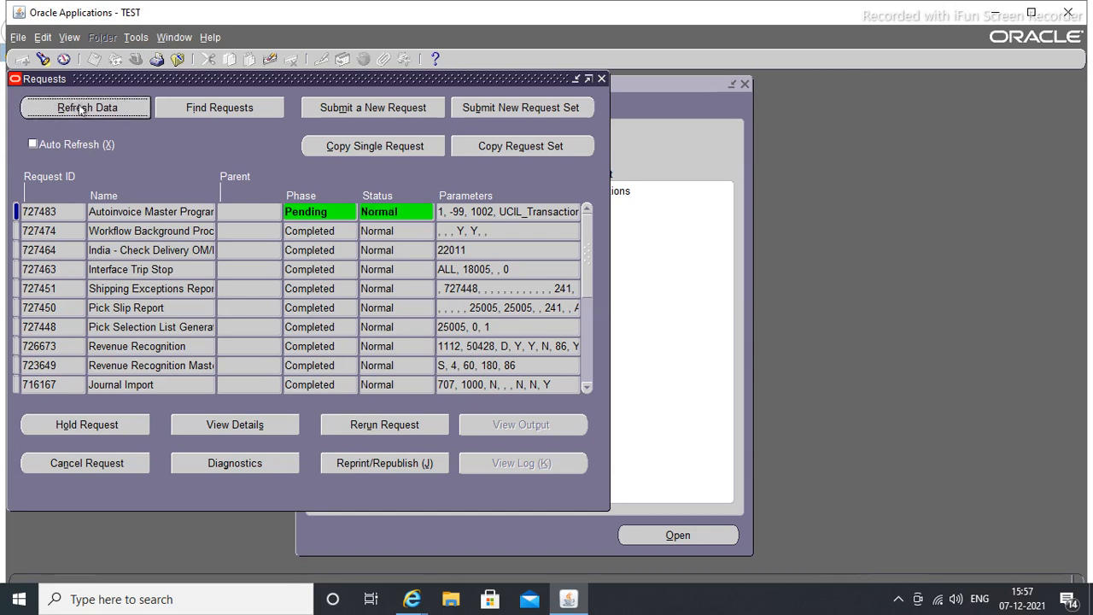
click(79, 109)
click(80, 109)
click(79, 108)
click(75, 111)
click(75, 108)
click(73, 108)
click(74, 109)
click(70, 105)
click(74, 110)
click(74, 109)
click(70, 107)
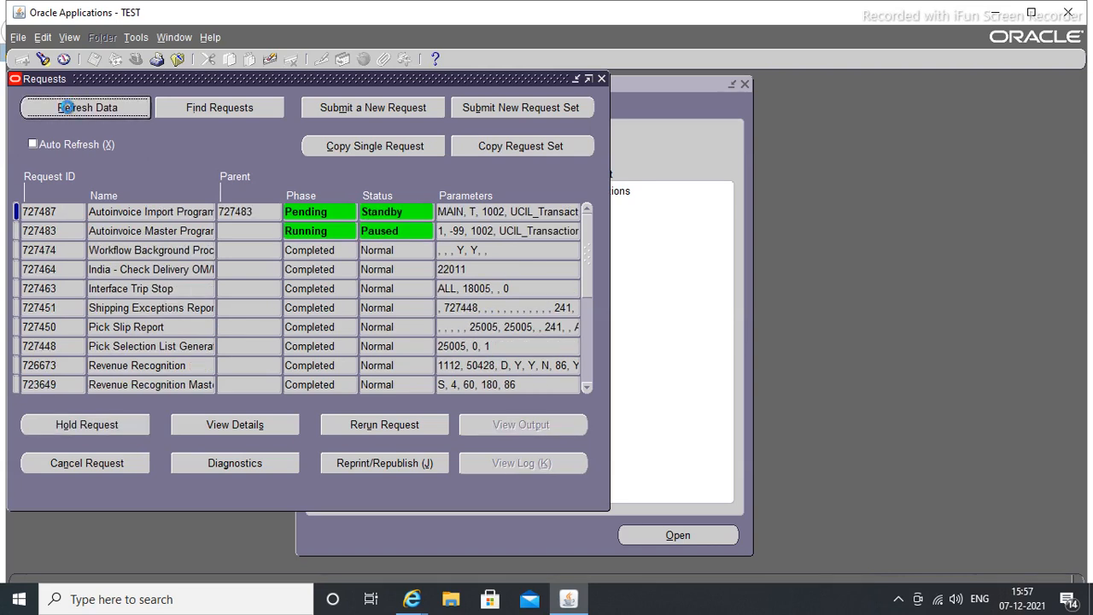
click(72, 111)
click(72, 111)
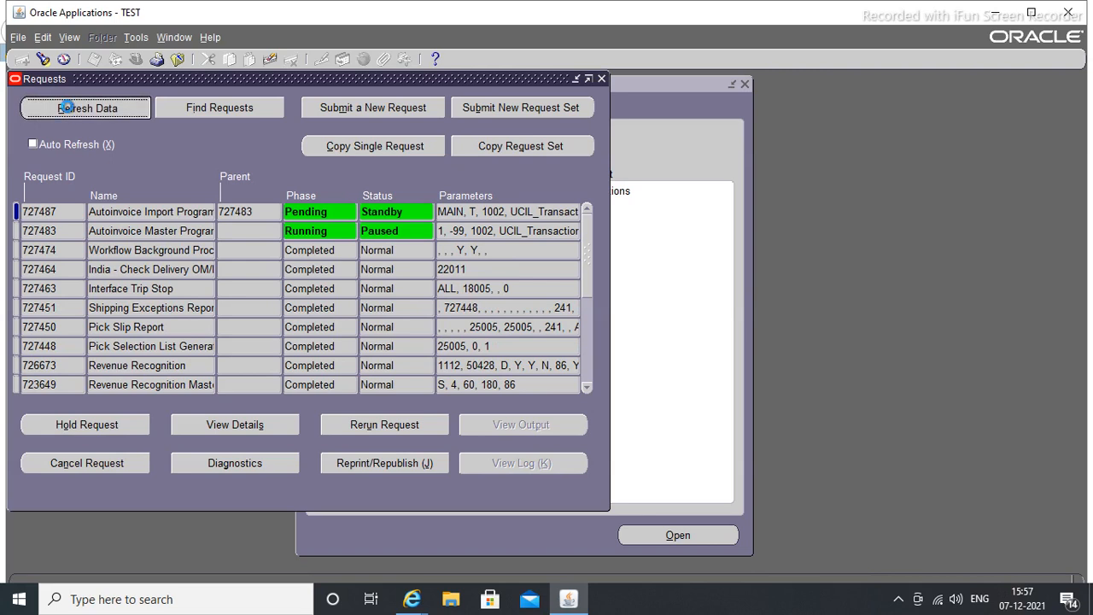
click(76, 114)
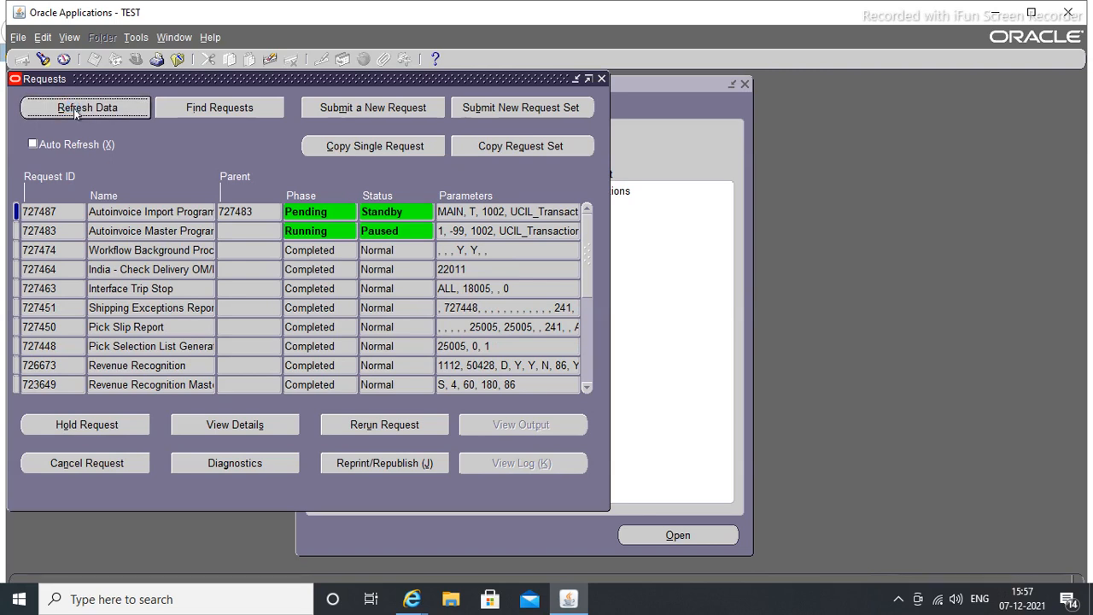
click(76, 114)
click(75, 113)
click(73, 110)
click(71, 105)
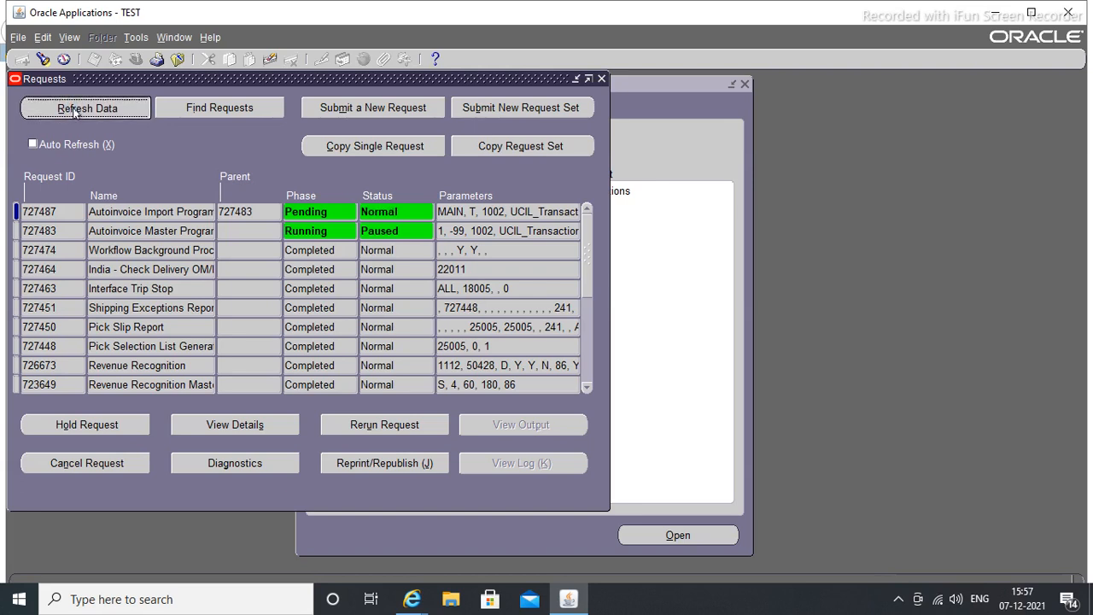
click(70, 106)
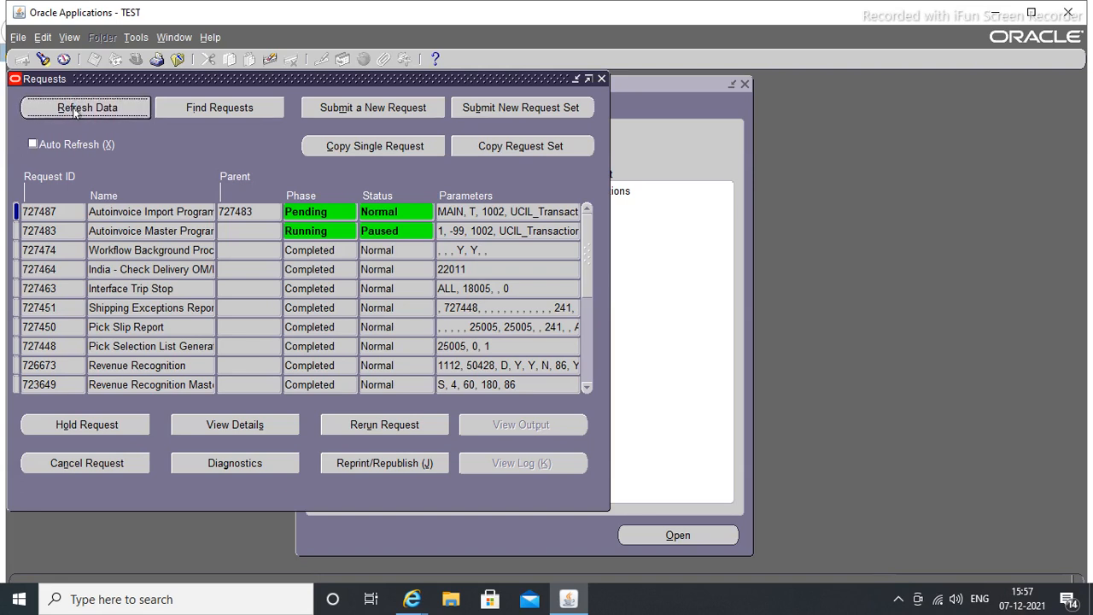
click(76, 111)
click(77, 106)
click(83, 111)
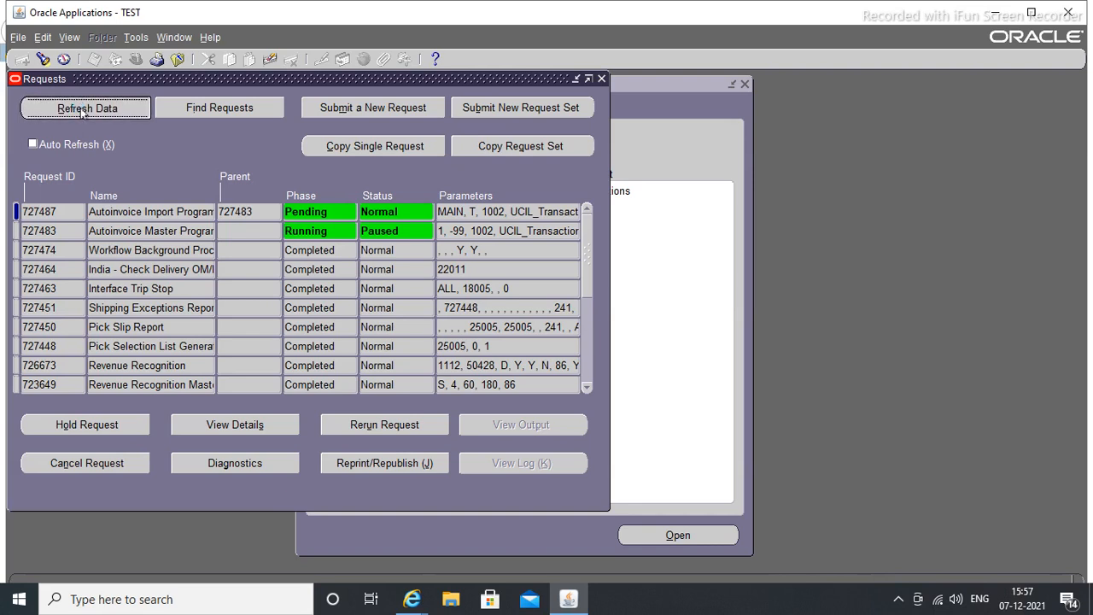
click(85, 112)
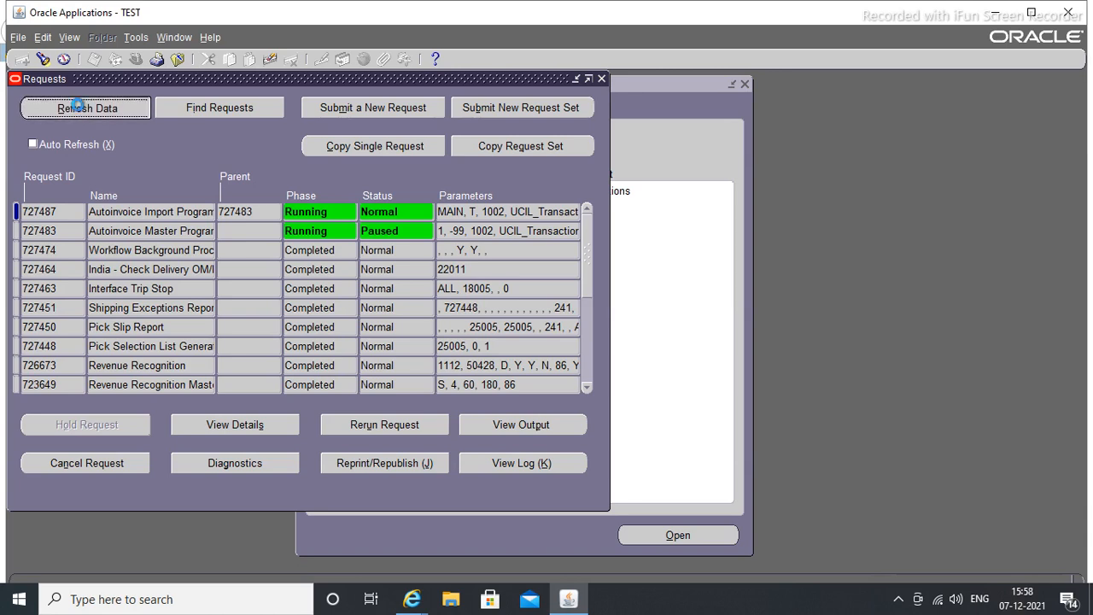
click(77, 105)
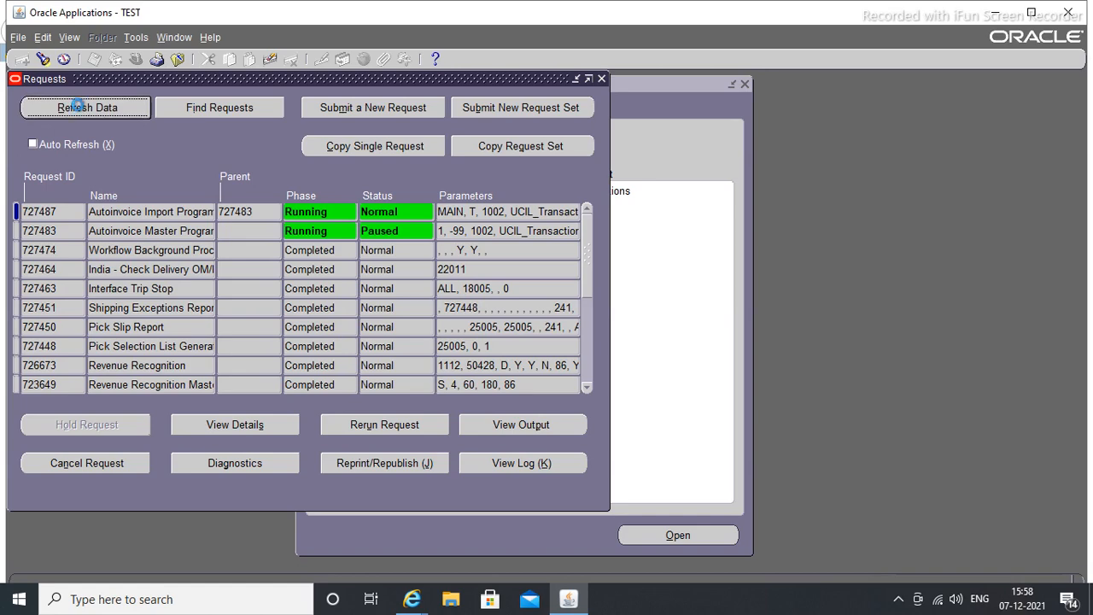
click(77, 104)
click(81, 106)
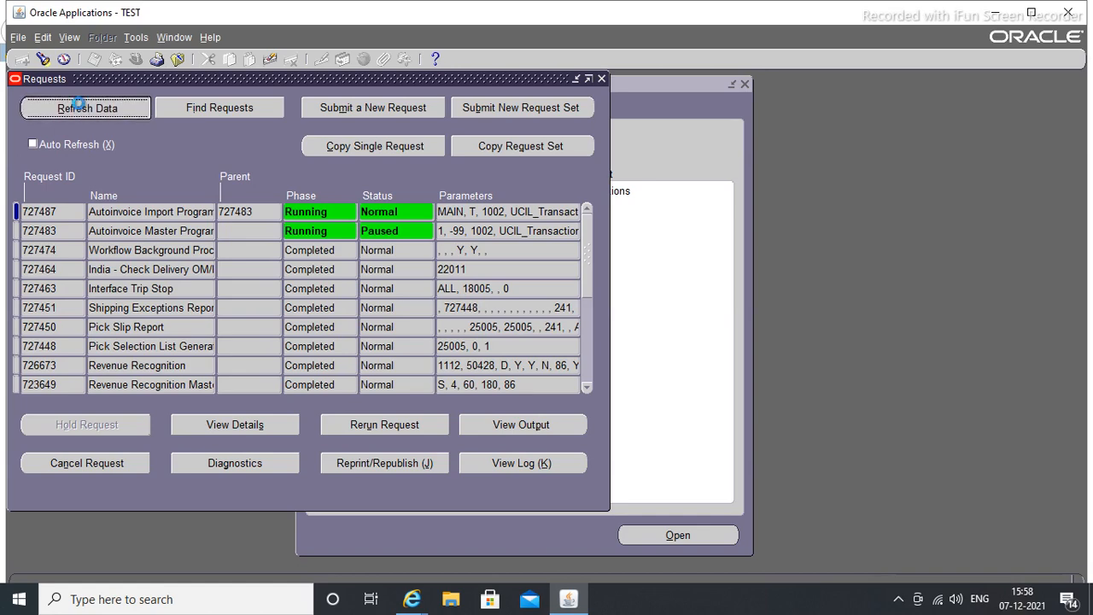
click(83, 109)
click(83, 109)
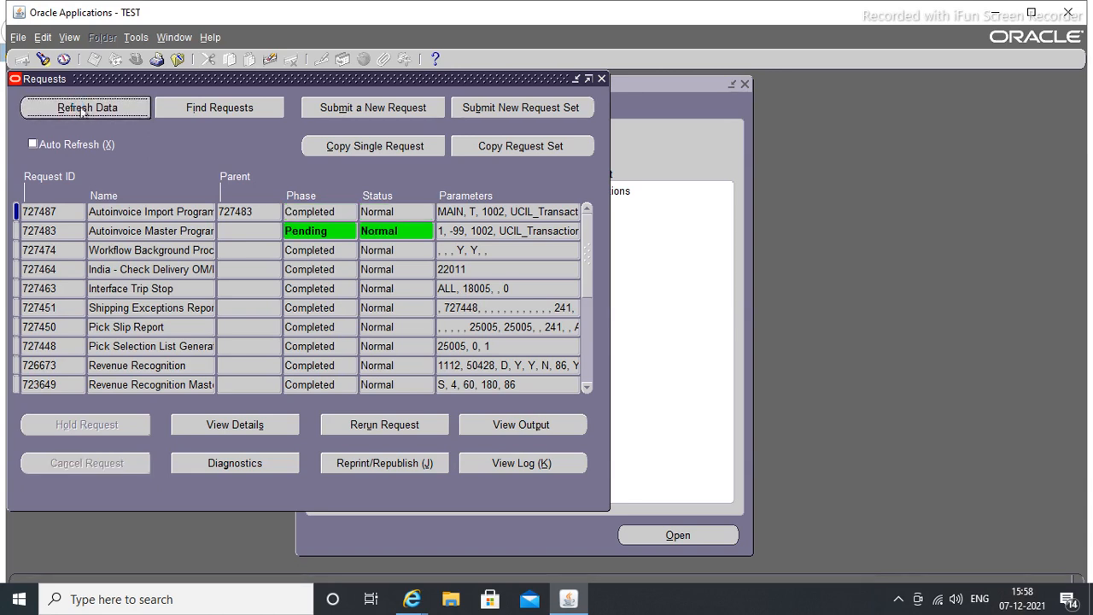
click(81, 109)
click(83, 112)
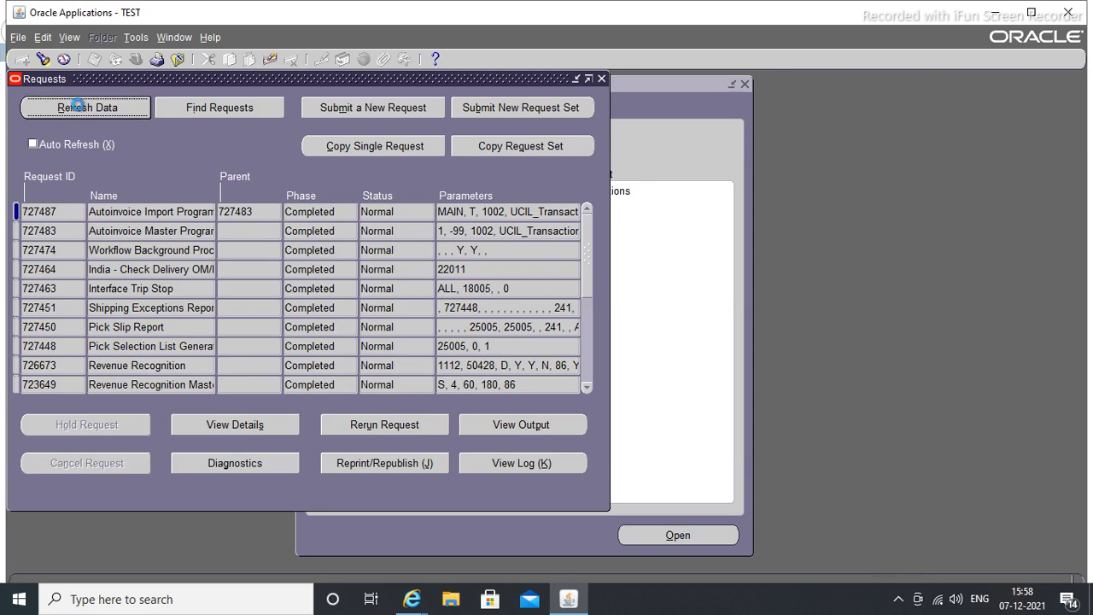
Step: Open the Autoinvoice Import Program's output and examine the Sales Order Number and interface line results in the AutoInvoice Execution Report
click(492, 424)
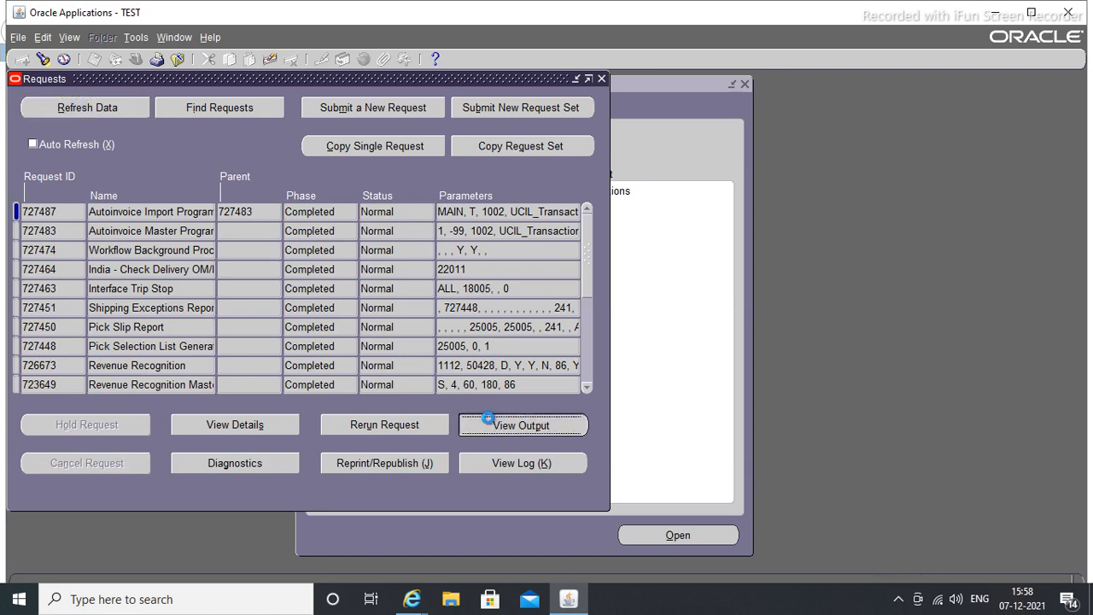
click(411, 599)
click(666, 547)
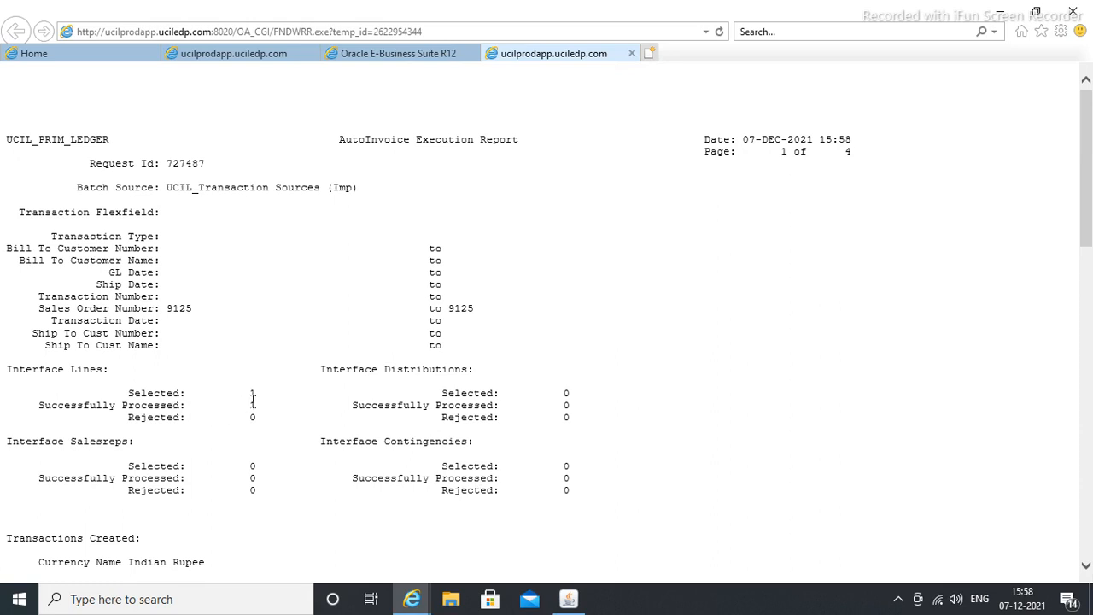
double_click(171, 309)
drag(210, 311, 210, 313)
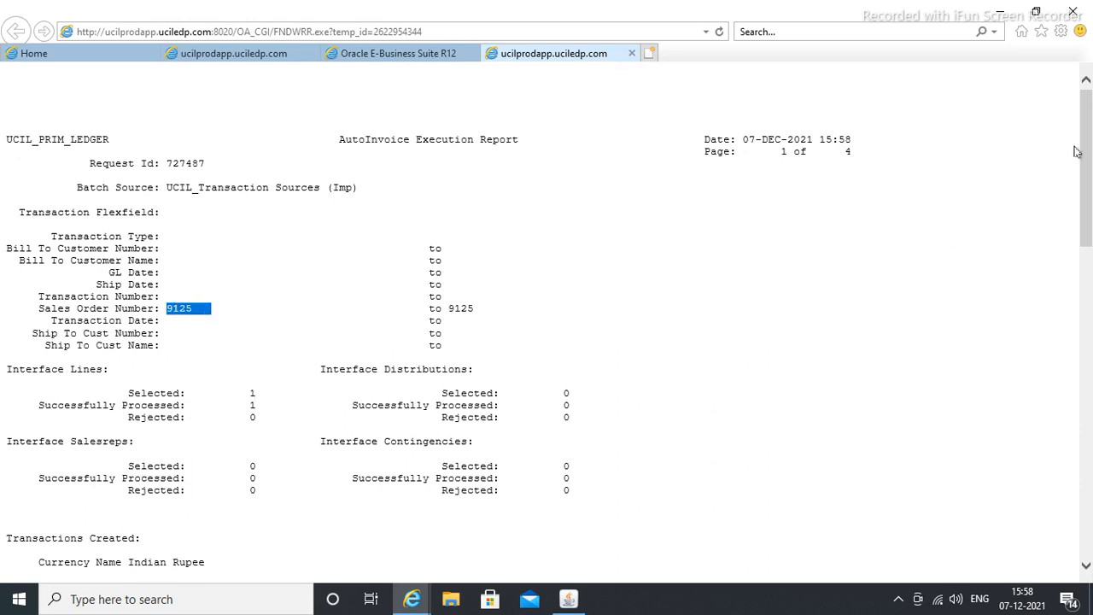
mouse_move(1087, 148)
mouse_down()
mouse_move(1091, 408)
mouse_move(1091, 139)
mouse_up()
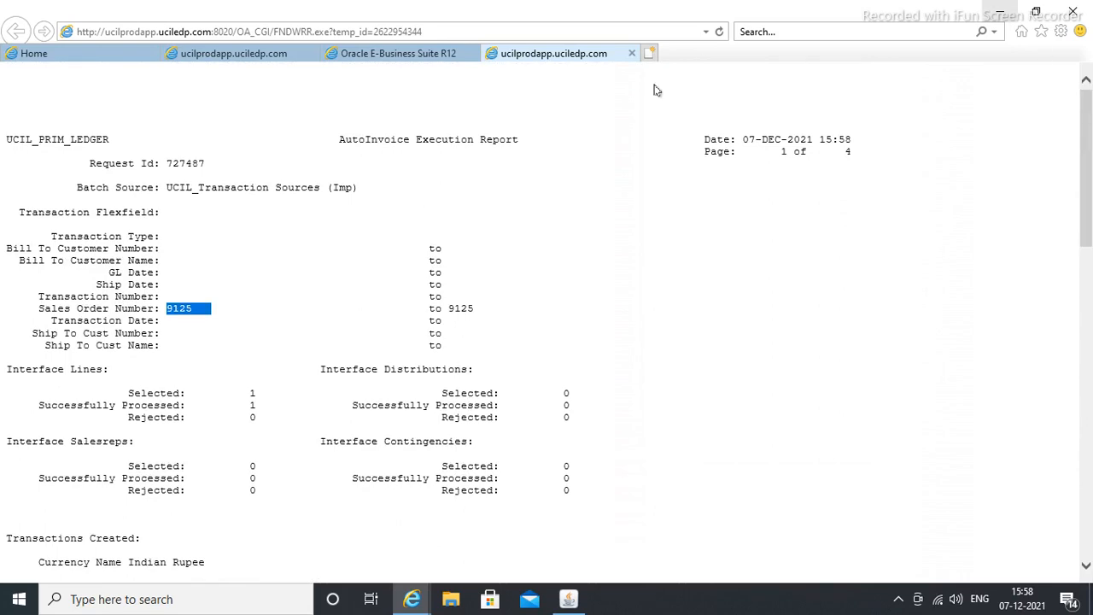
Step: Switch back to Oracle Applications, leave the Requests form, and open the Transactions form under Oracle Receivables
click(568, 600)
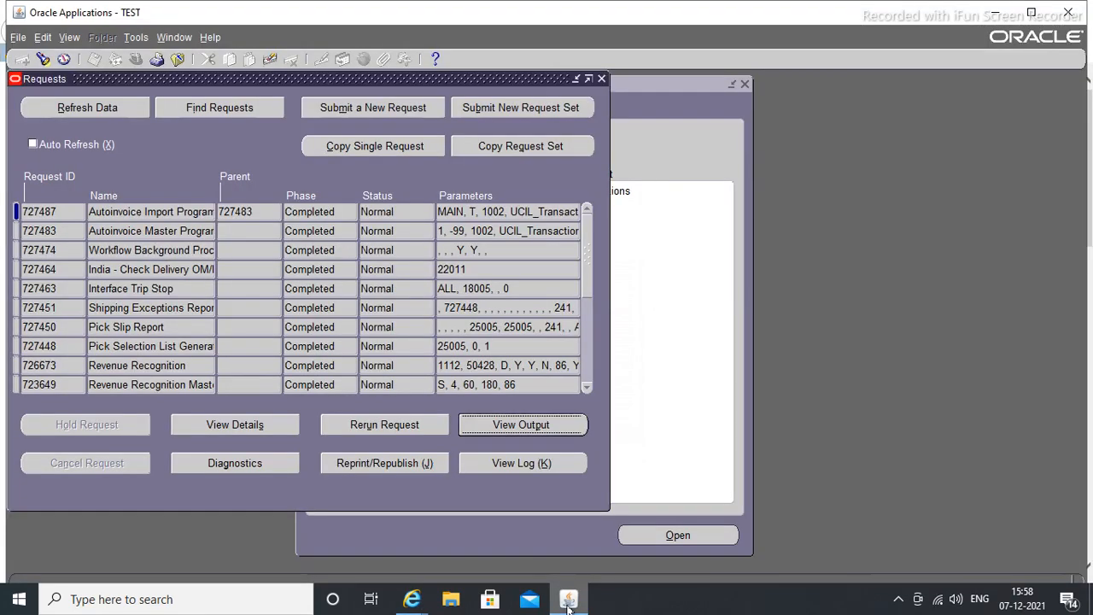
click(599, 80)
double_click(408, 177)
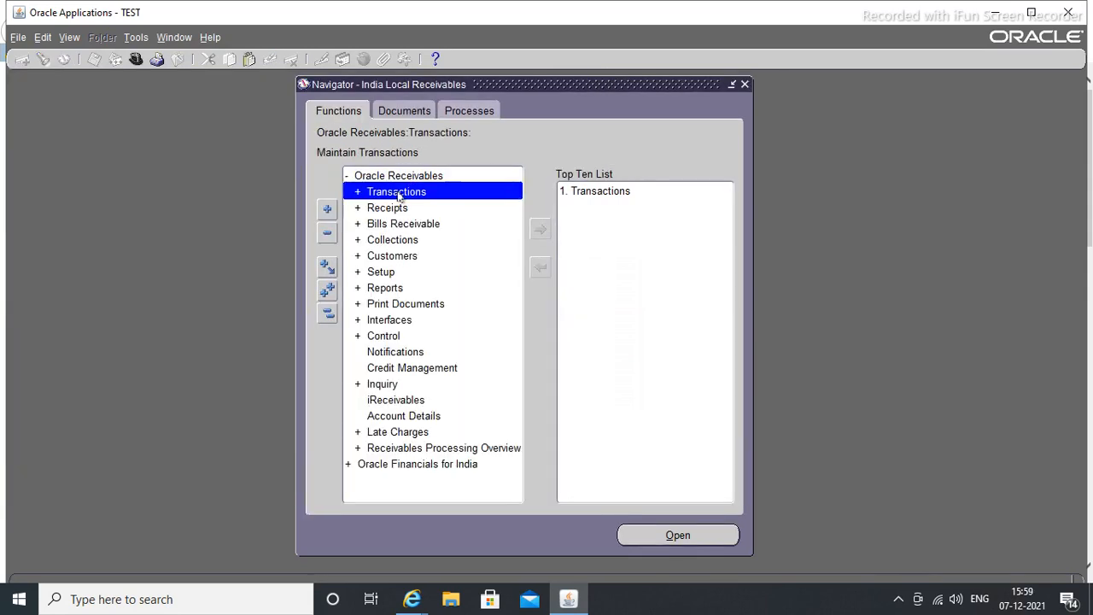
double_click(399, 193)
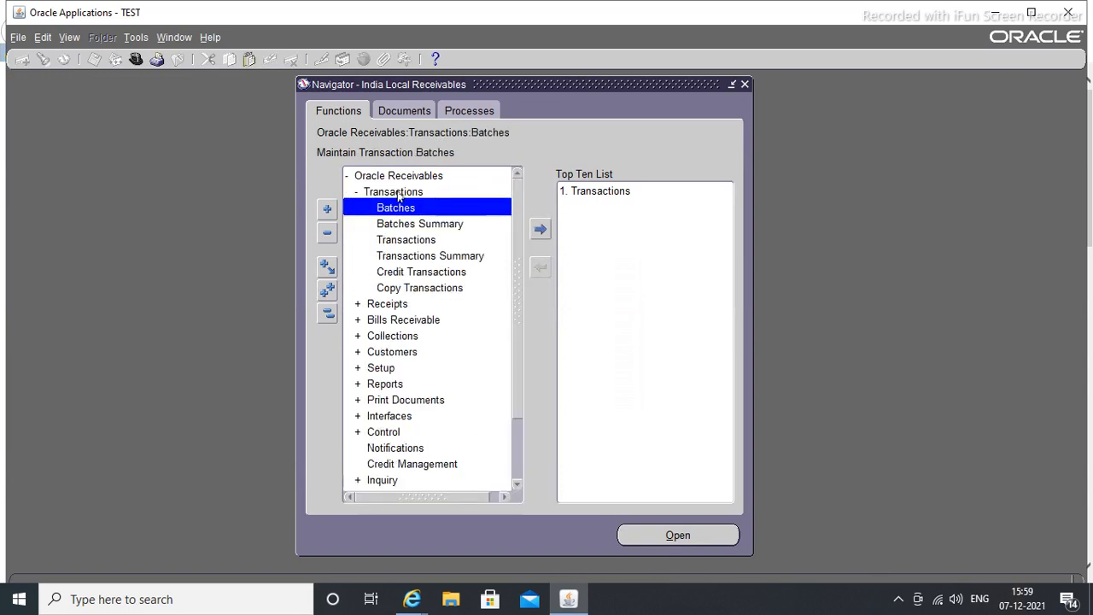
click(406, 239)
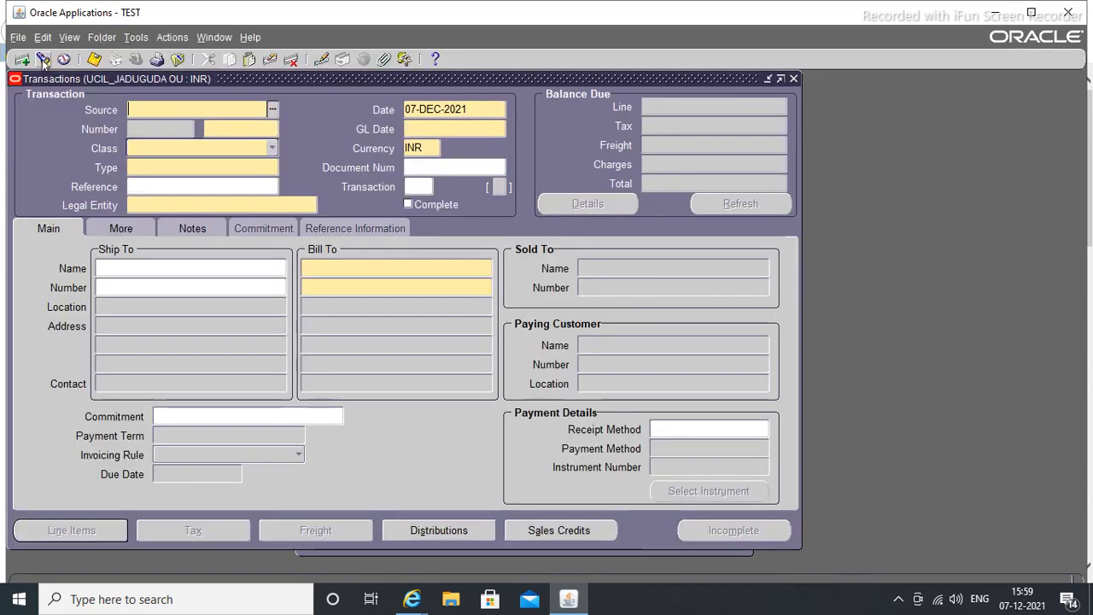
Step: Find the invoice by the processed order's Sales Order Number and the Bill To name NFC-HYDERABAD, and check its transaction number
click(43, 60)
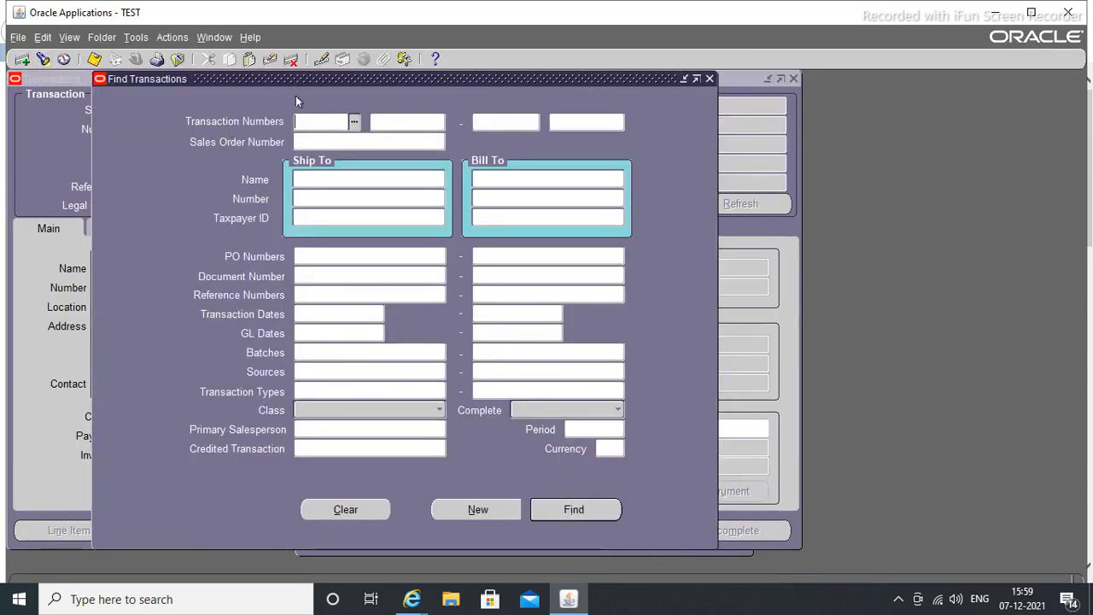
click(322, 140)
text(91)
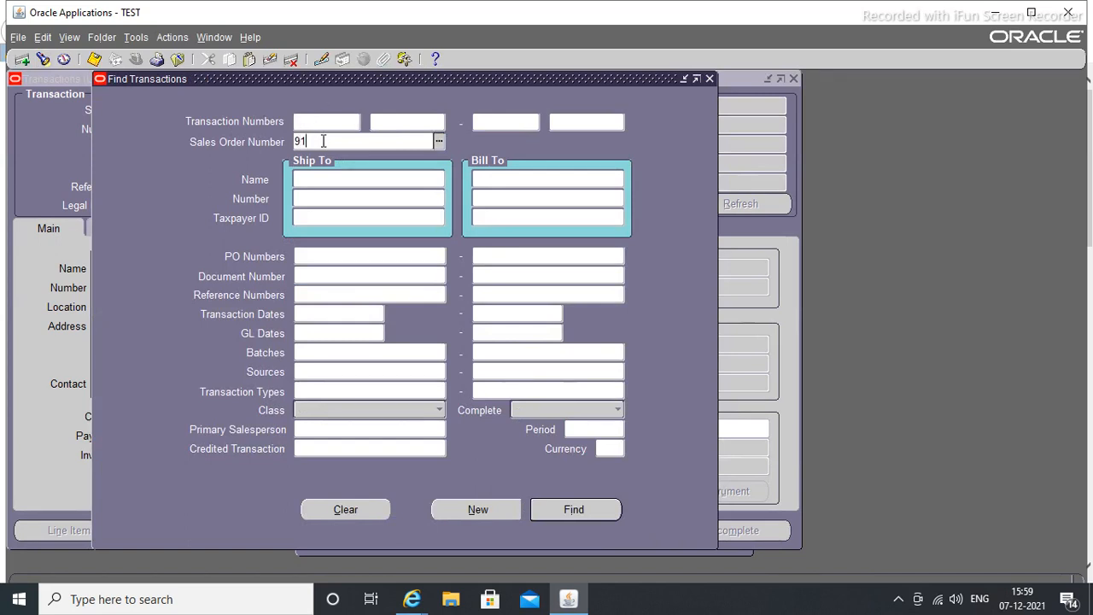
text(25)
key(Tab)
text(n)
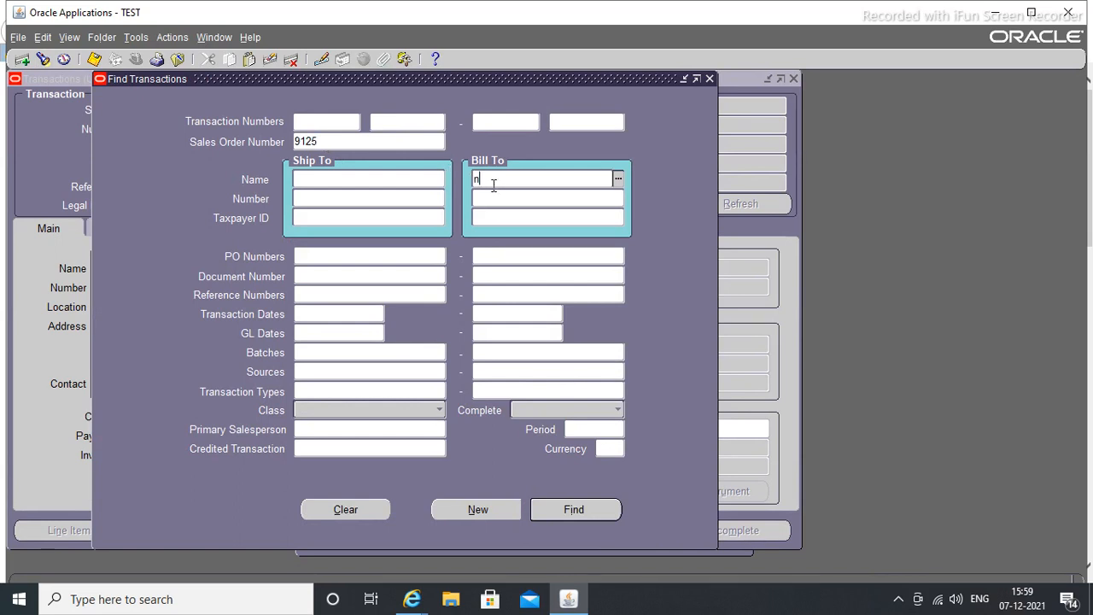
text(fc)
key(Tab)
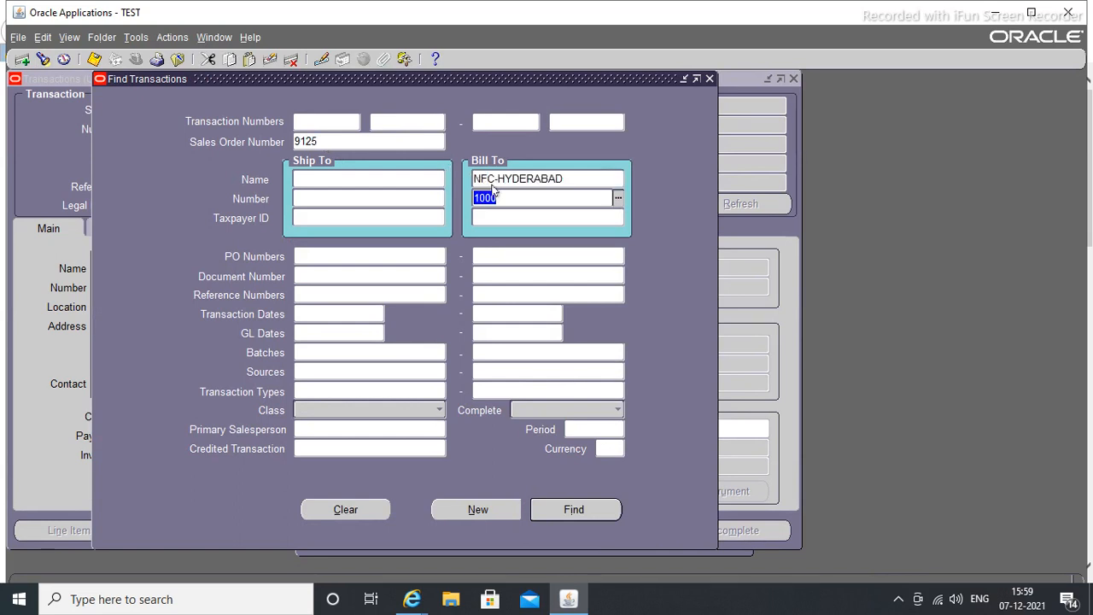
click(553, 511)
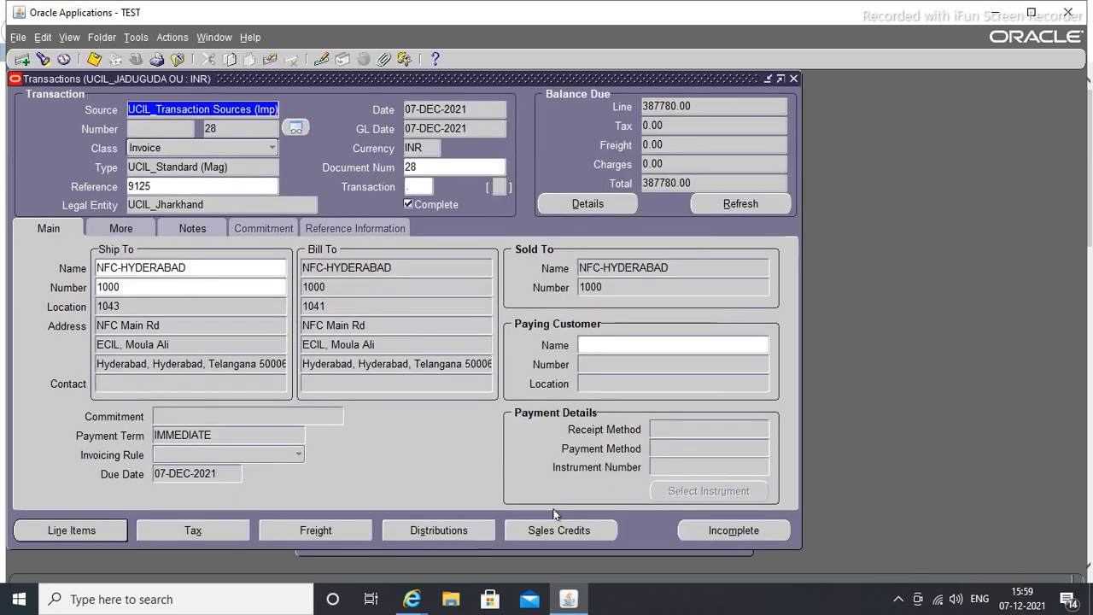
double_click(219, 129)
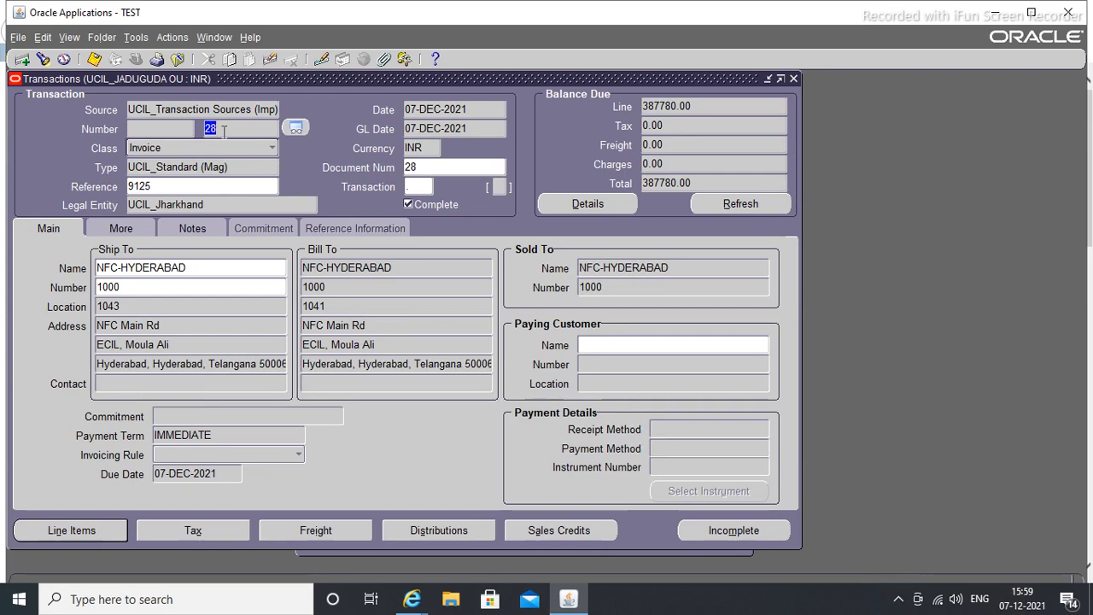
Step: Create accounting for the found invoice with the Create Final Accounting Post to GL option
click(160, 40)
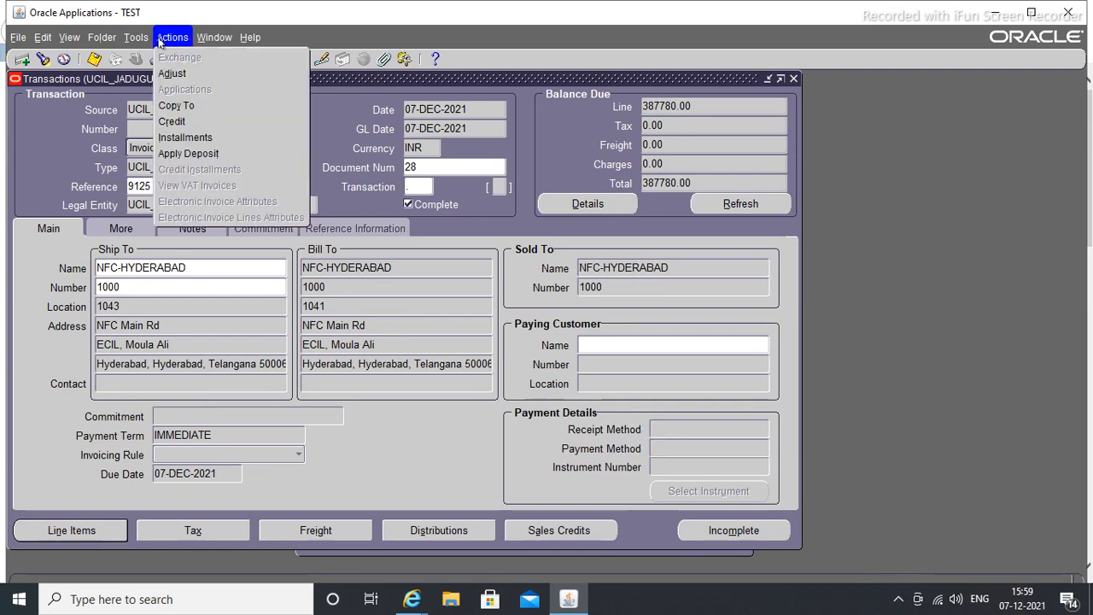
click(130, 43)
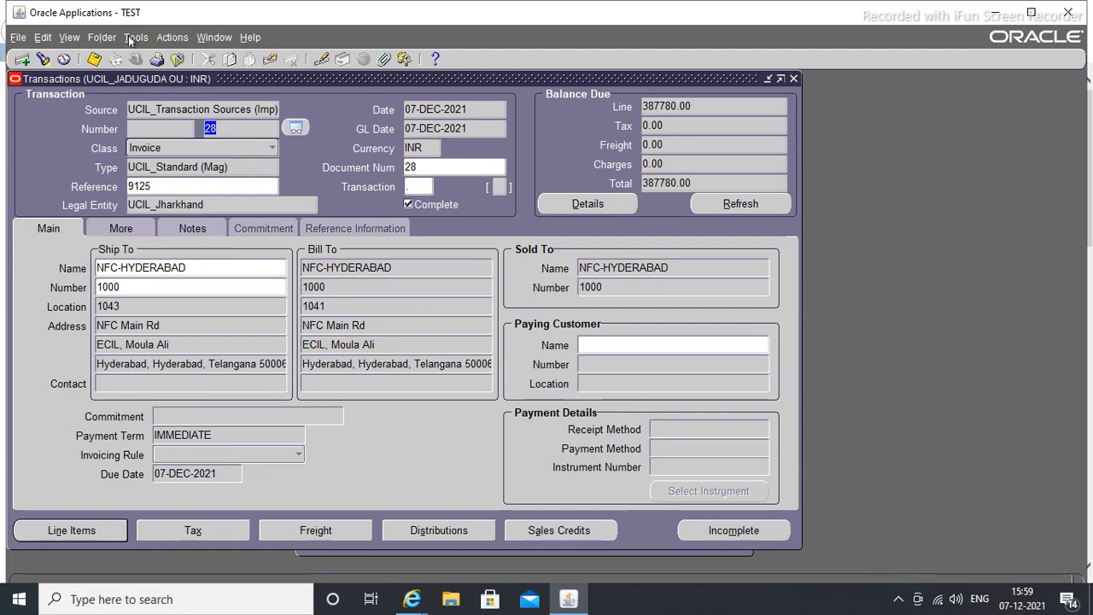
click(130, 43)
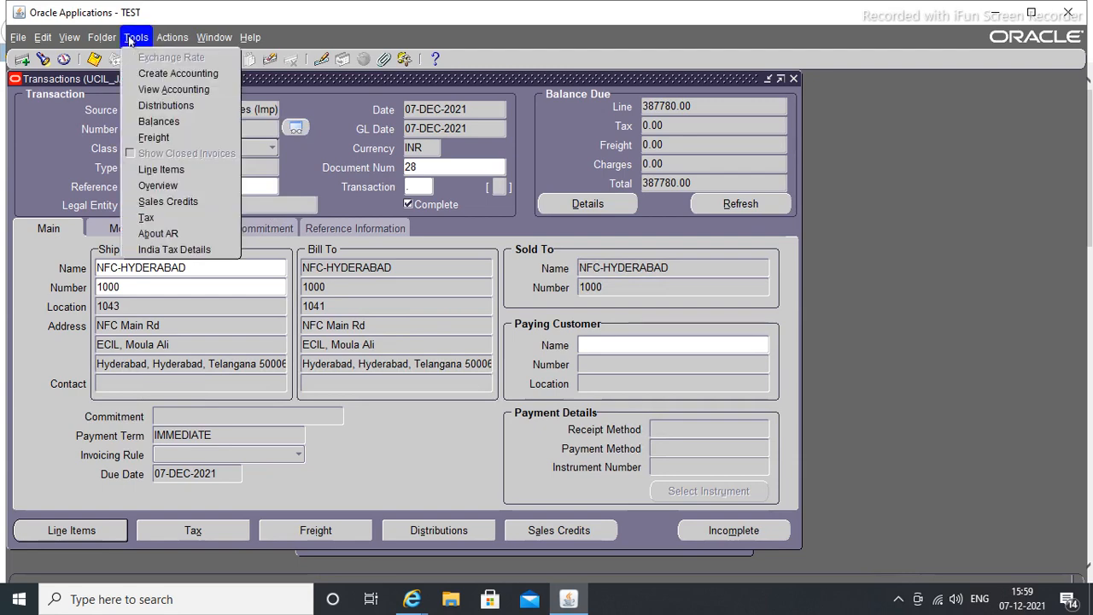
click(158, 75)
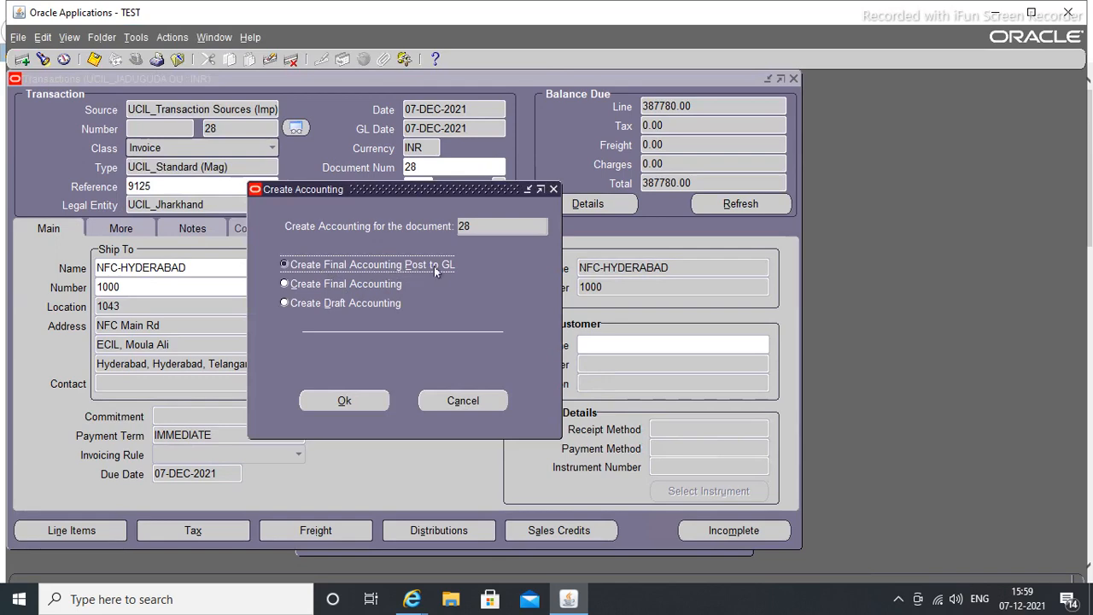
click(343, 401)
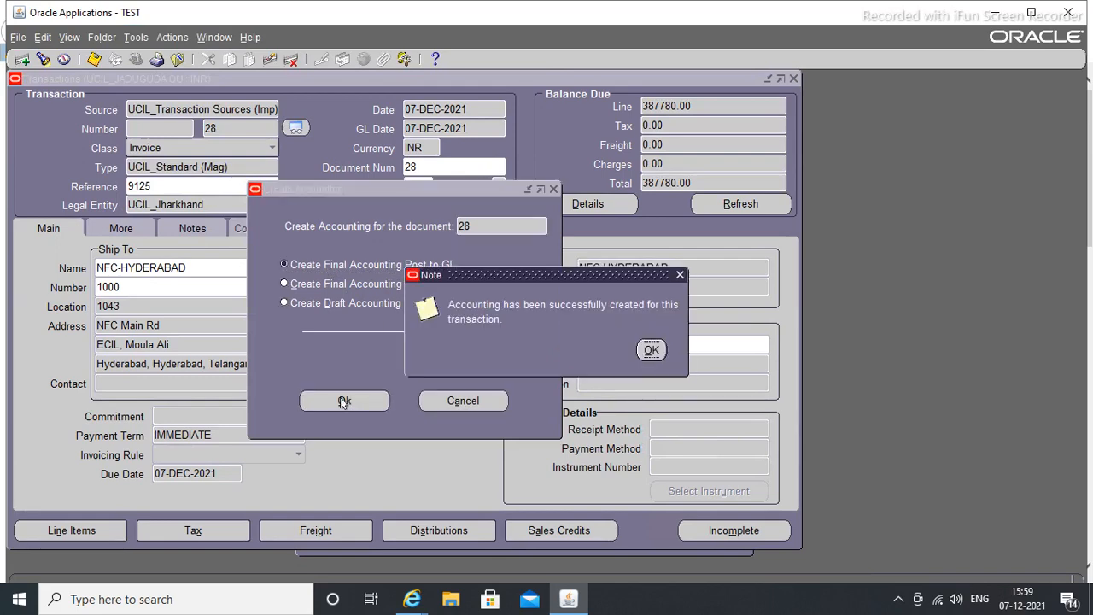
click(651, 350)
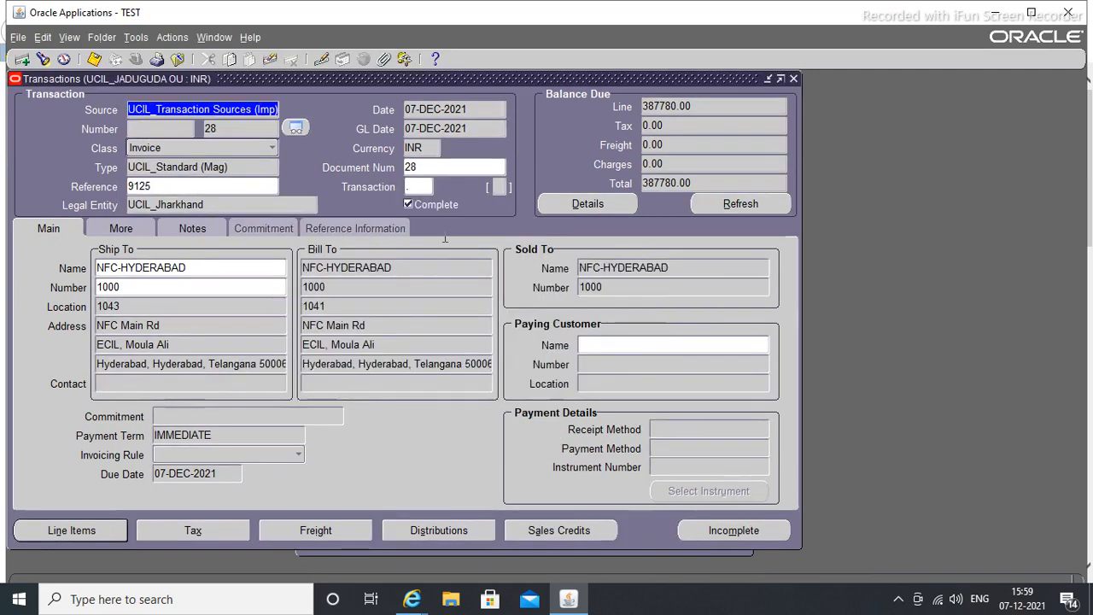
Step: View the invoice's accounting in Subledger Journal Entry Lines, check its Receivable and Revenue entries, and switch back to Oracle Applications
click(136, 36)
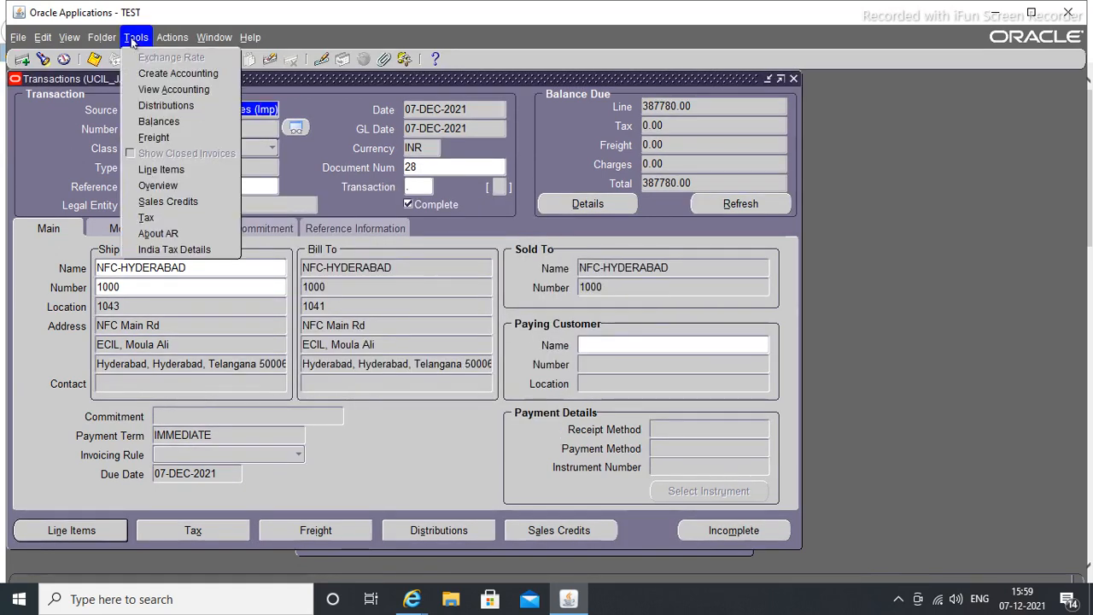
click(159, 94)
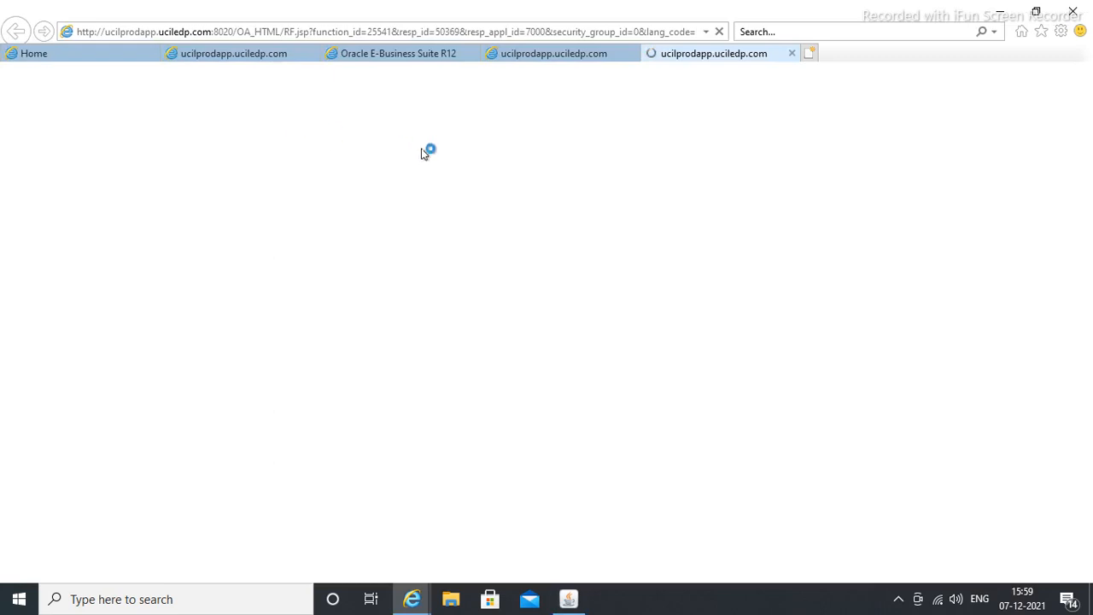
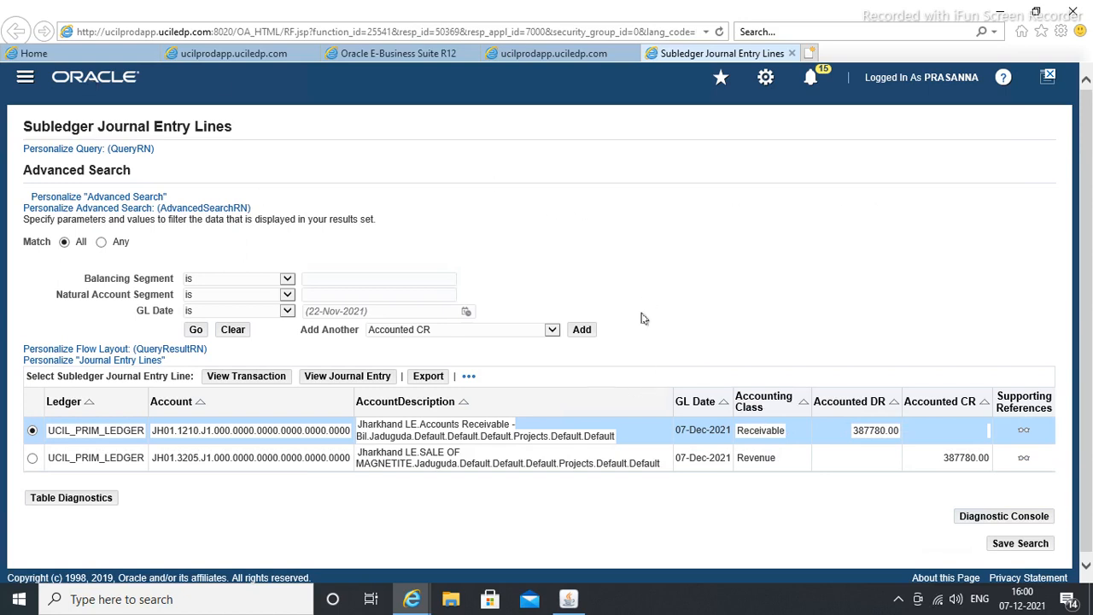
click(568, 600)
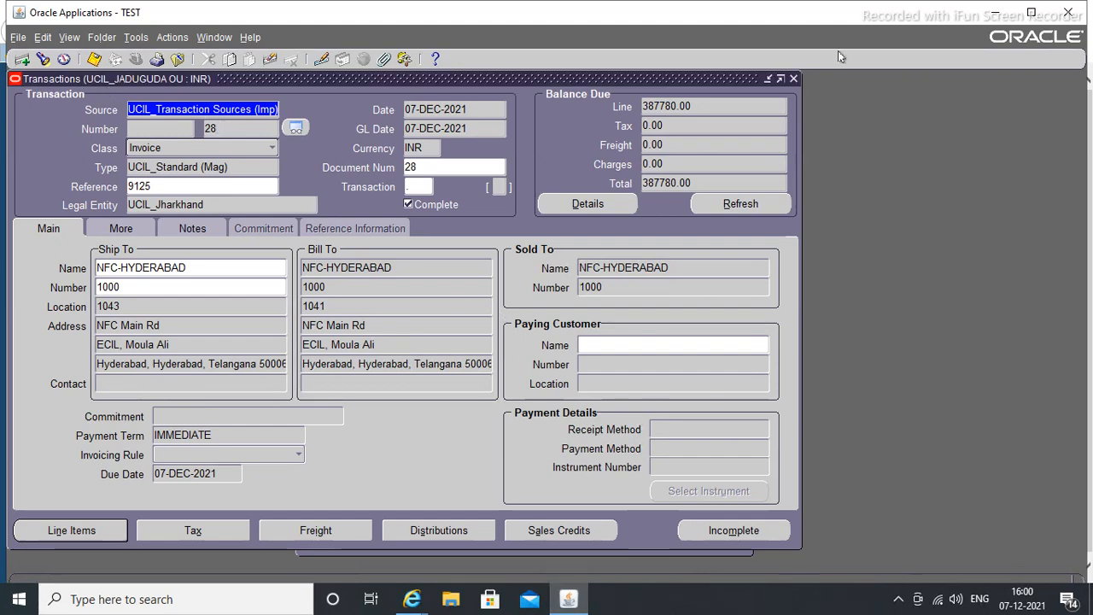
Step: Close the Transactions form and open the Receipts form under Oracle Receivables
click(793, 80)
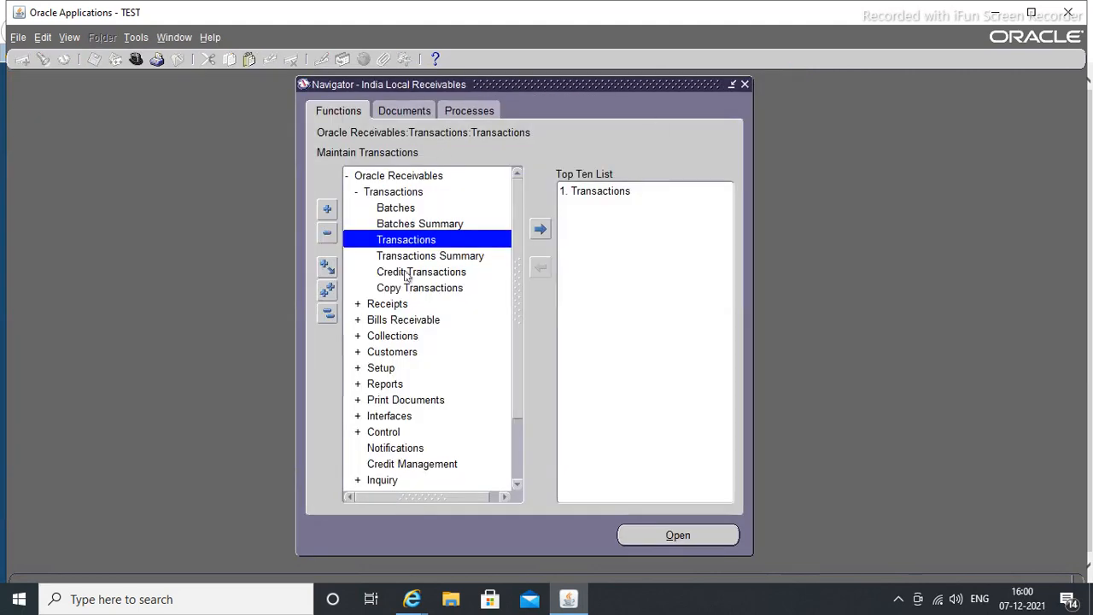
double_click(389, 304)
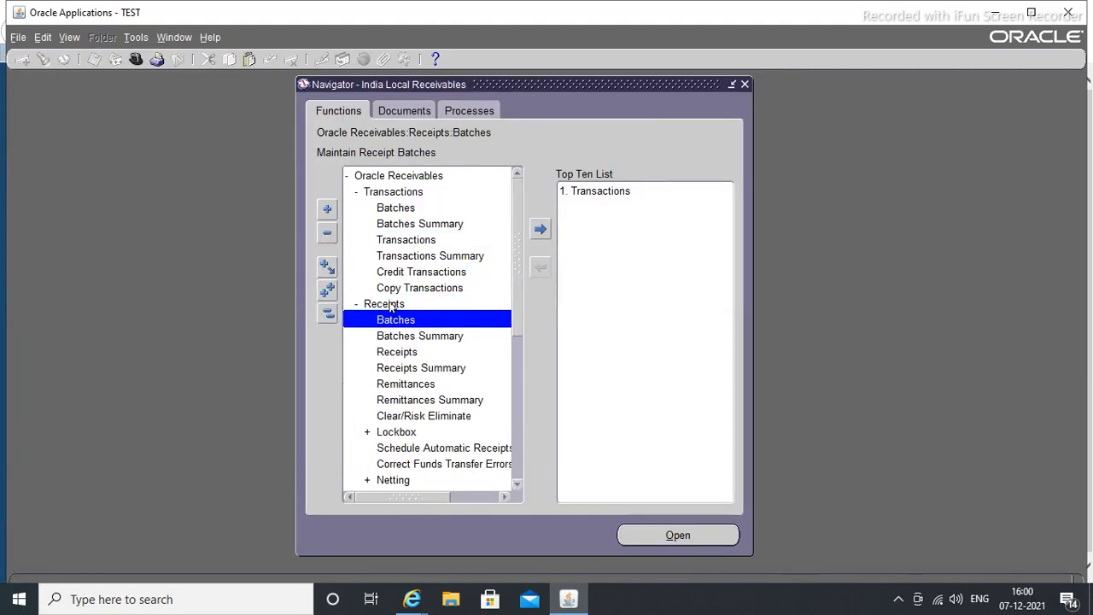
double_click(400, 352)
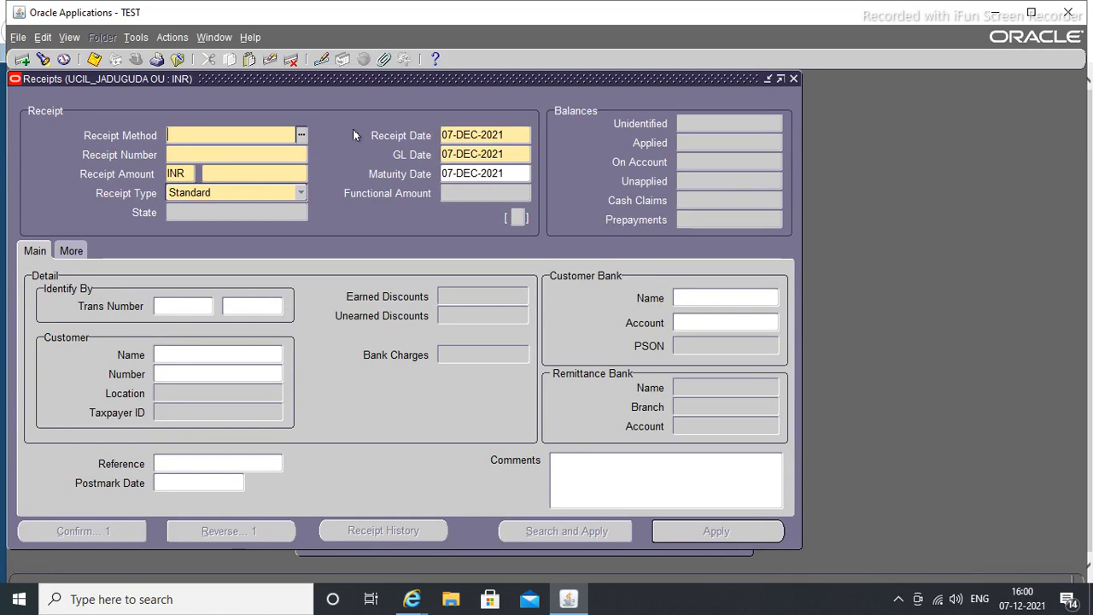
Step: Enter a receipt with method UCIL_Check, receipt number 1234987 and an amount of 387000 INR
text(m)
key(Tab)
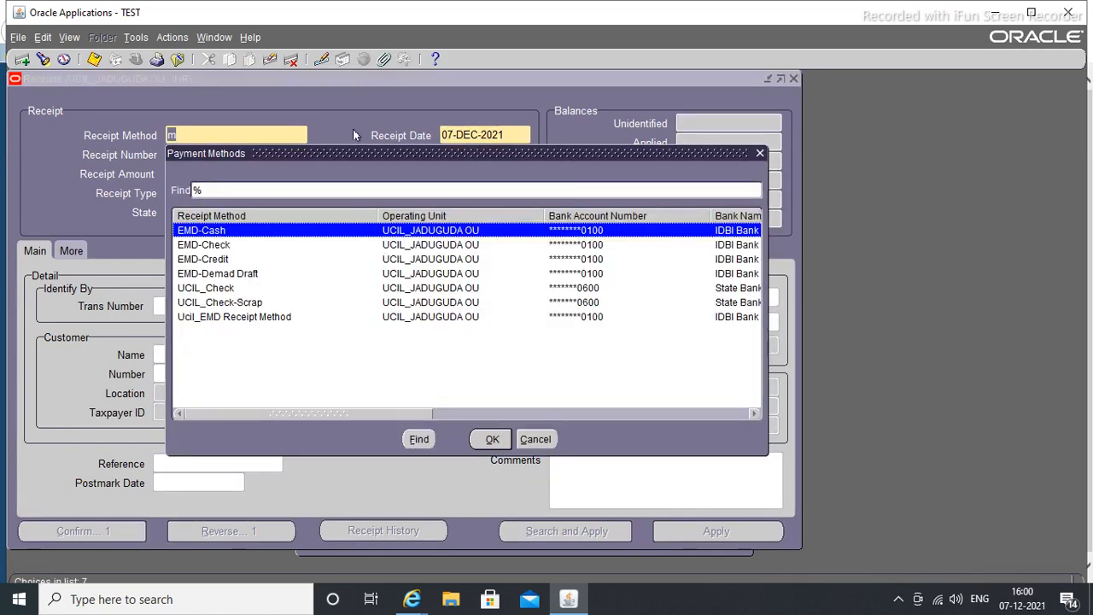
double_click(215, 289)
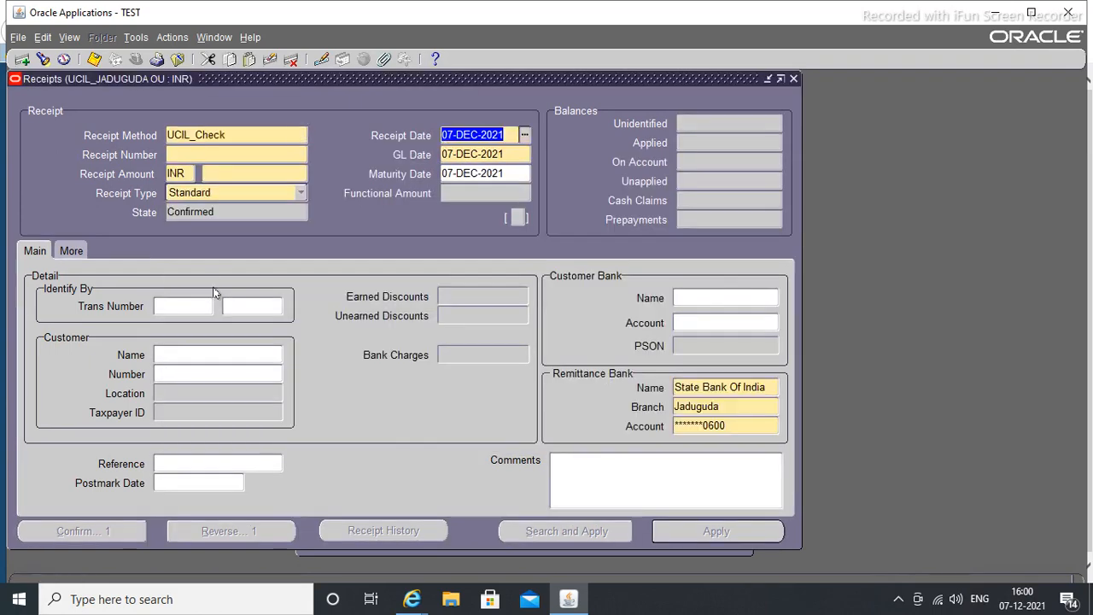
click(228, 154)
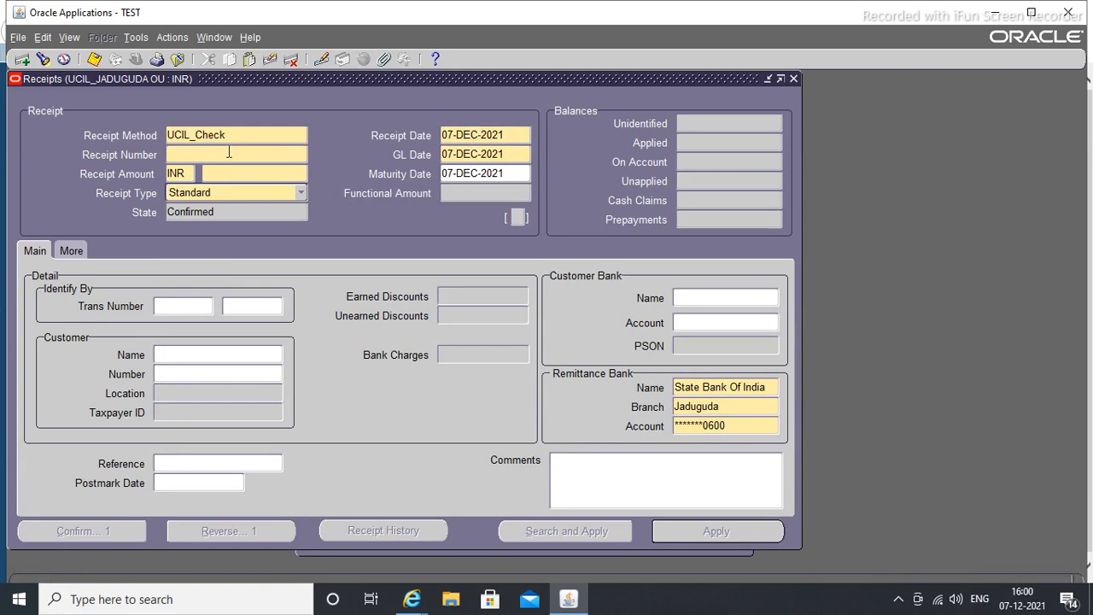
text(1234987)
click(233, 174)
text(387000)
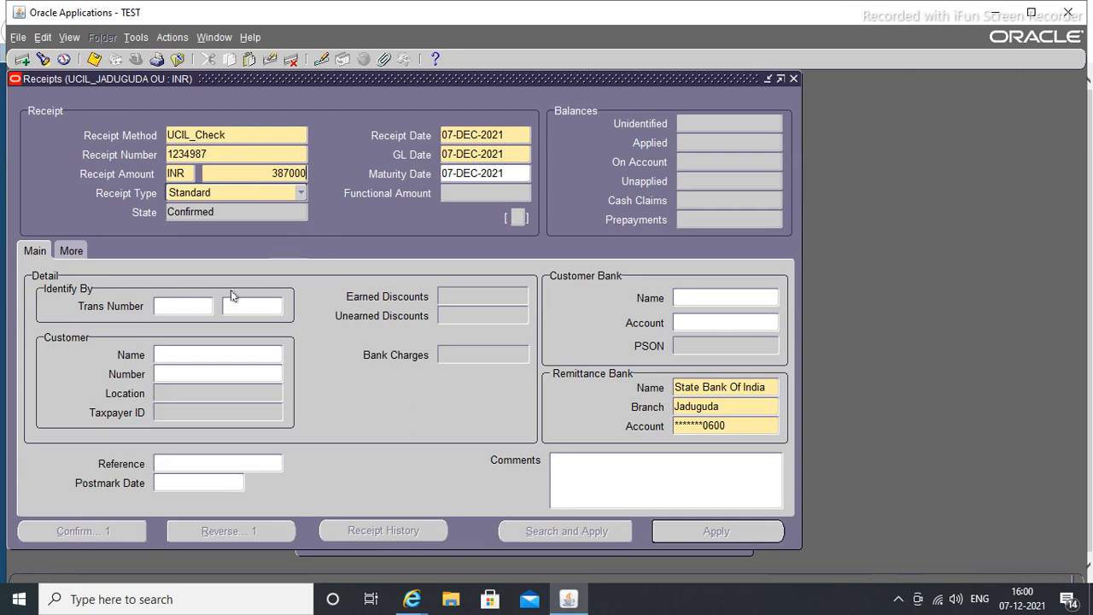
Step: Set the receipt's customer to NFC-HYDERABAD and review the receipt's additional details
click(194, 304)
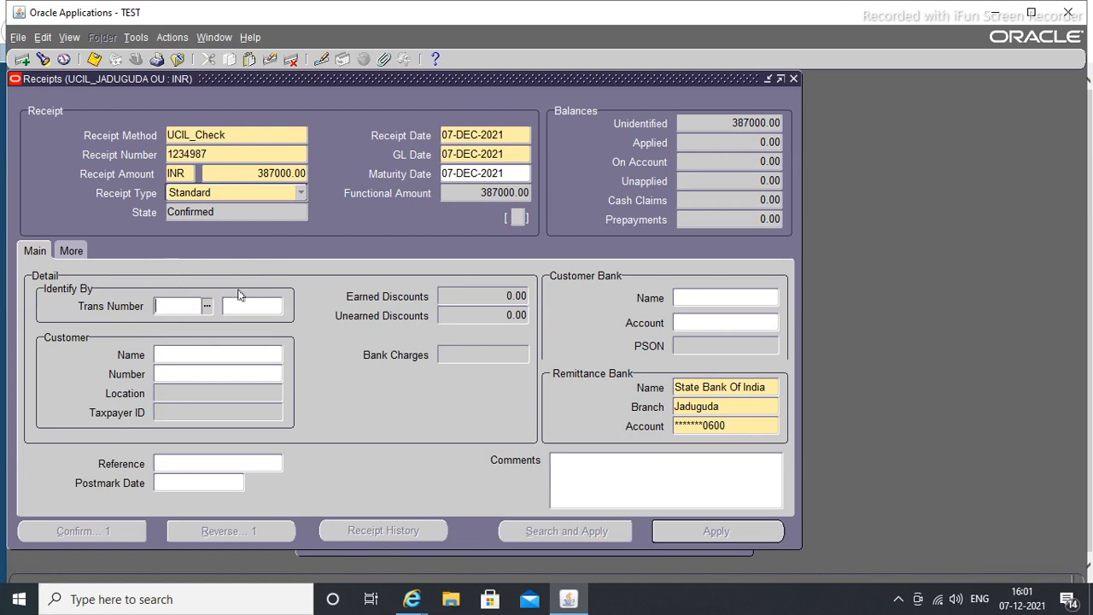
click(214, 351)
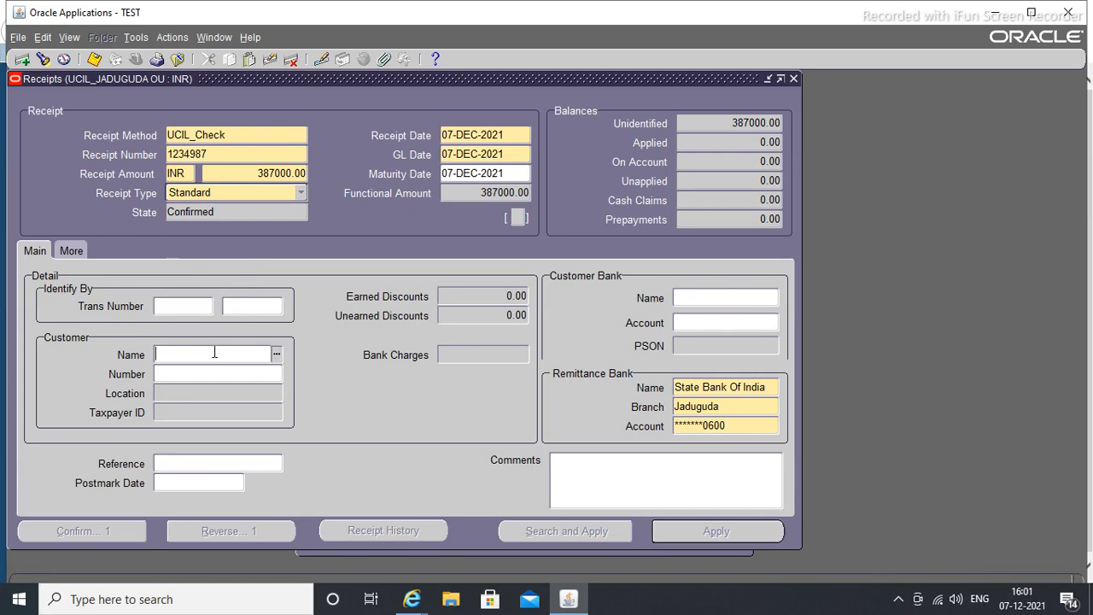
text(nfc)
key(Tab)
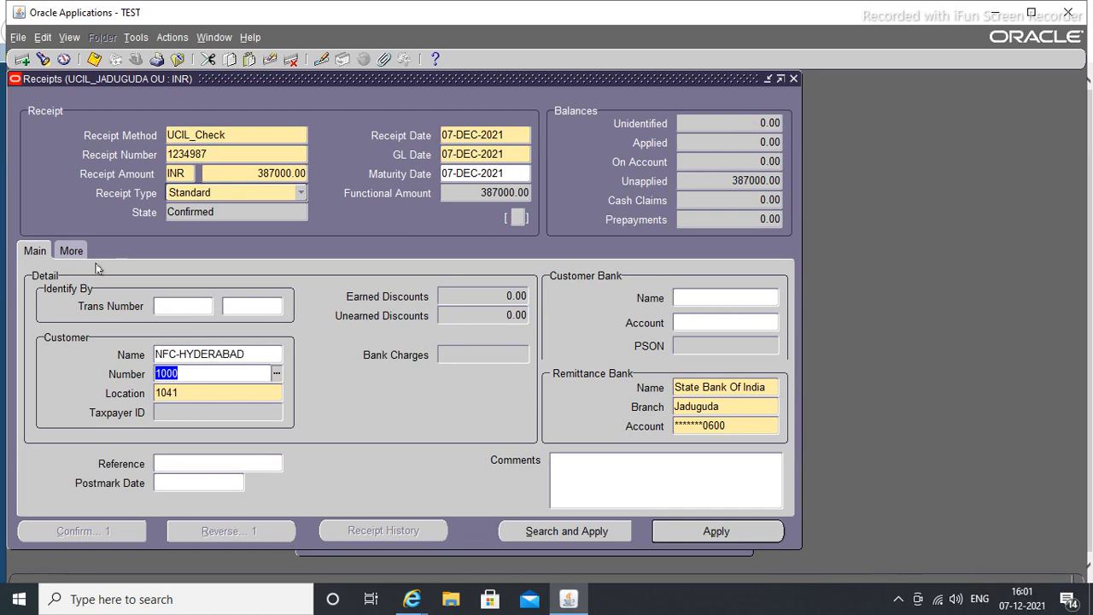
click(71, 253)
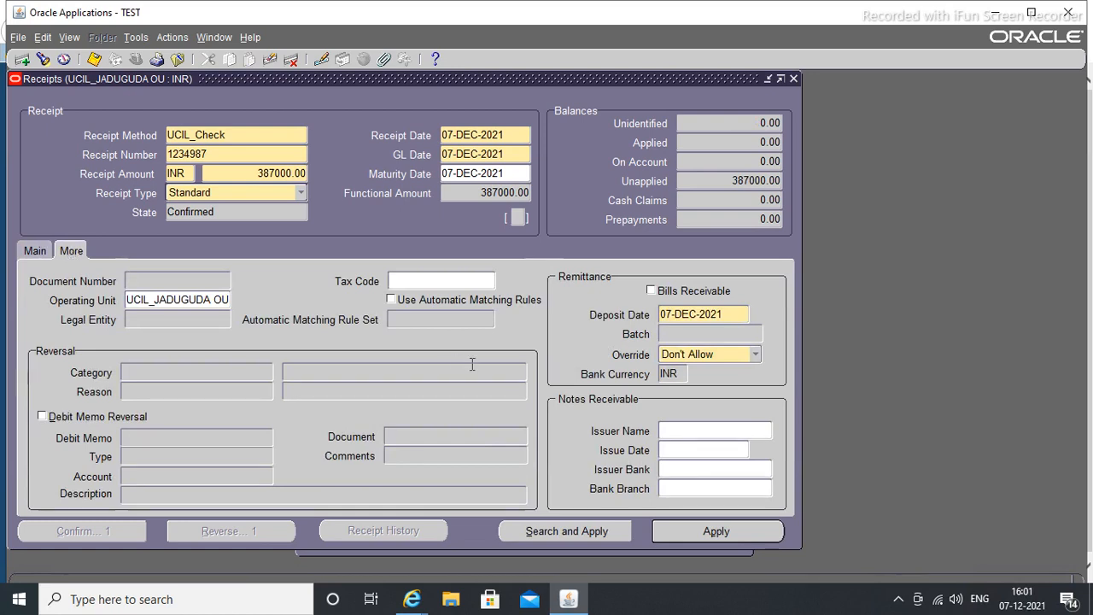
click(39, 251)
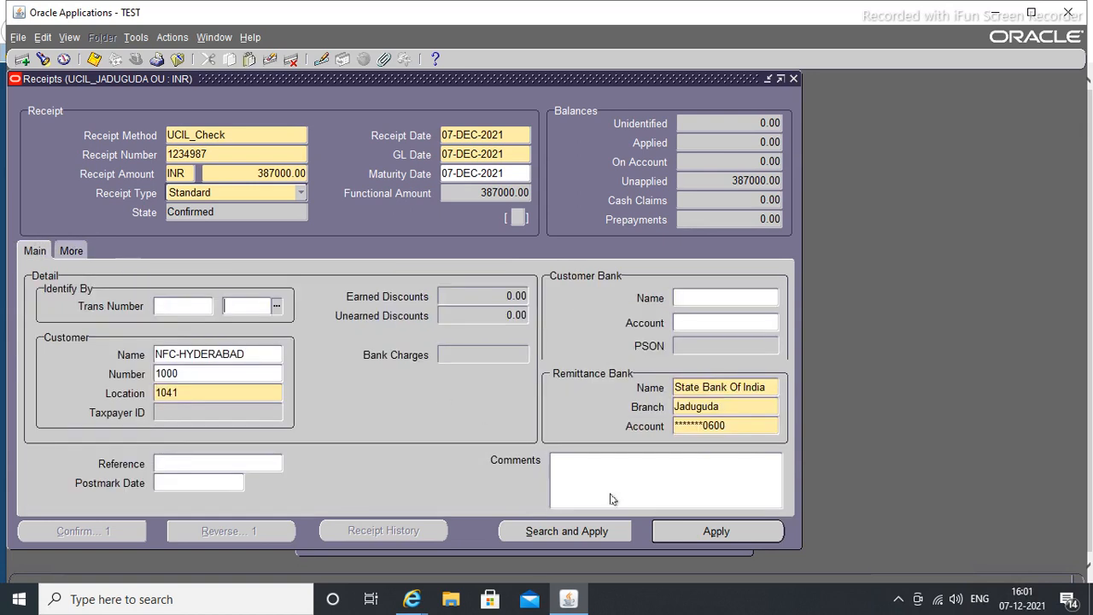
Step: Open the receipt's applications and choose invoice 28 from the open items as the transaction to apply to
click(691, 530)
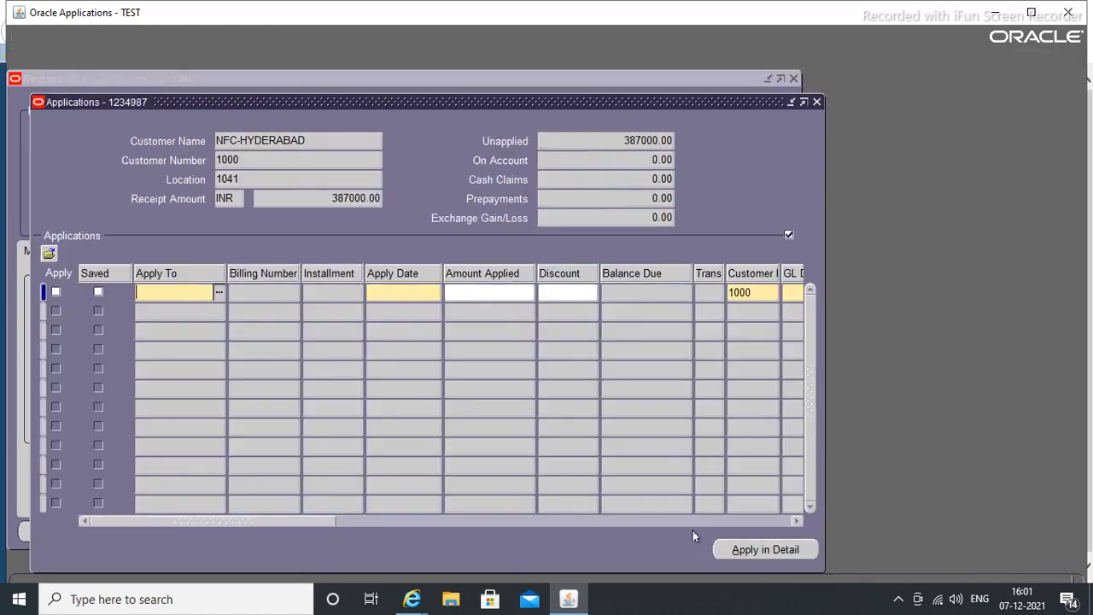
click(219, 294)
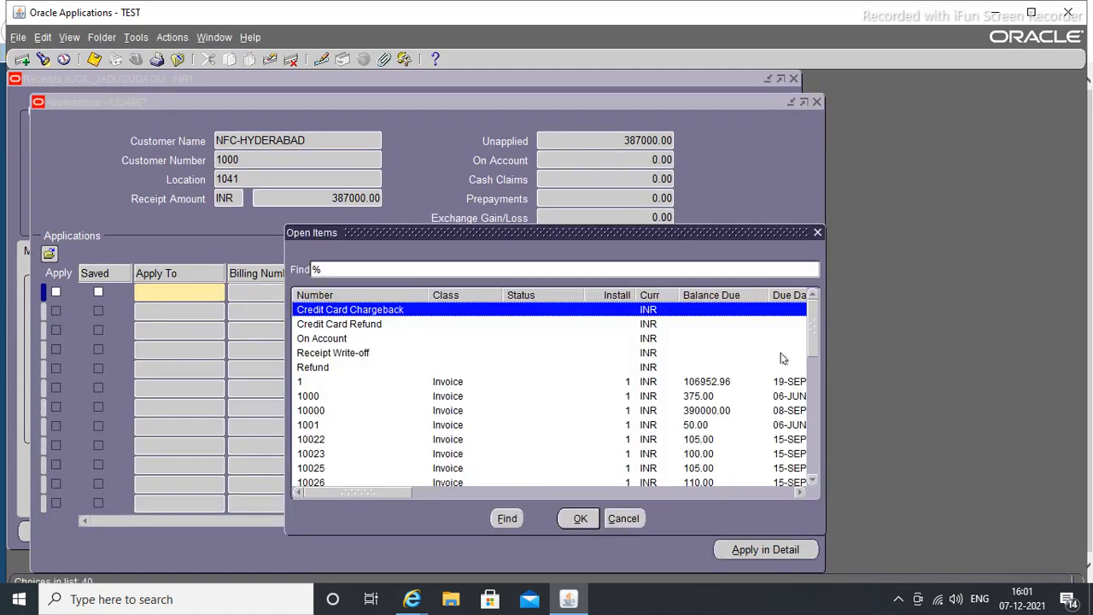
drag(812, 331, 813, 417)
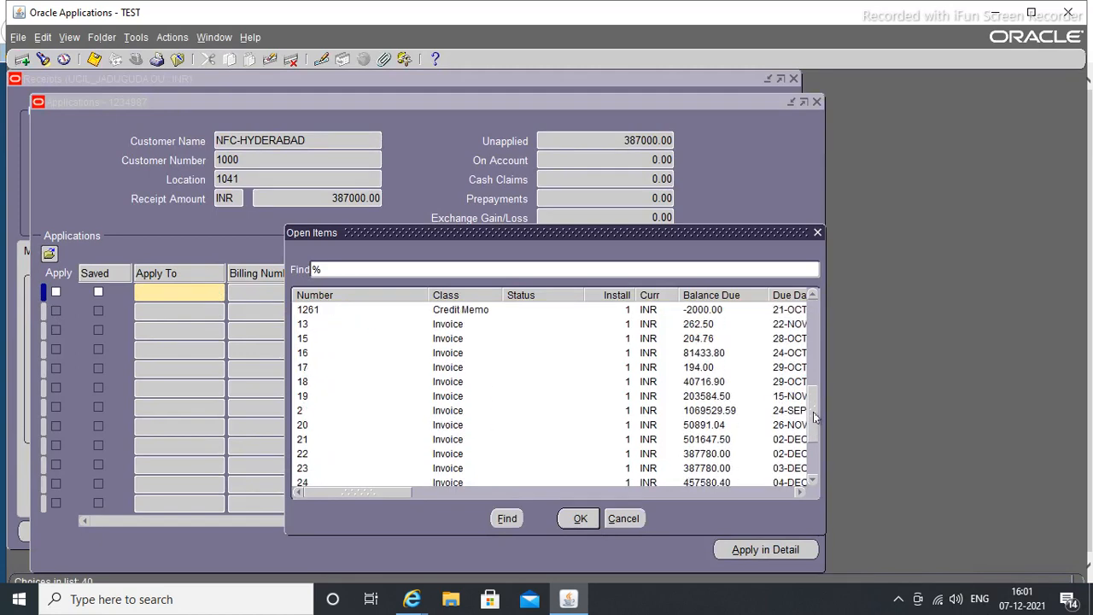
click(812, 480)
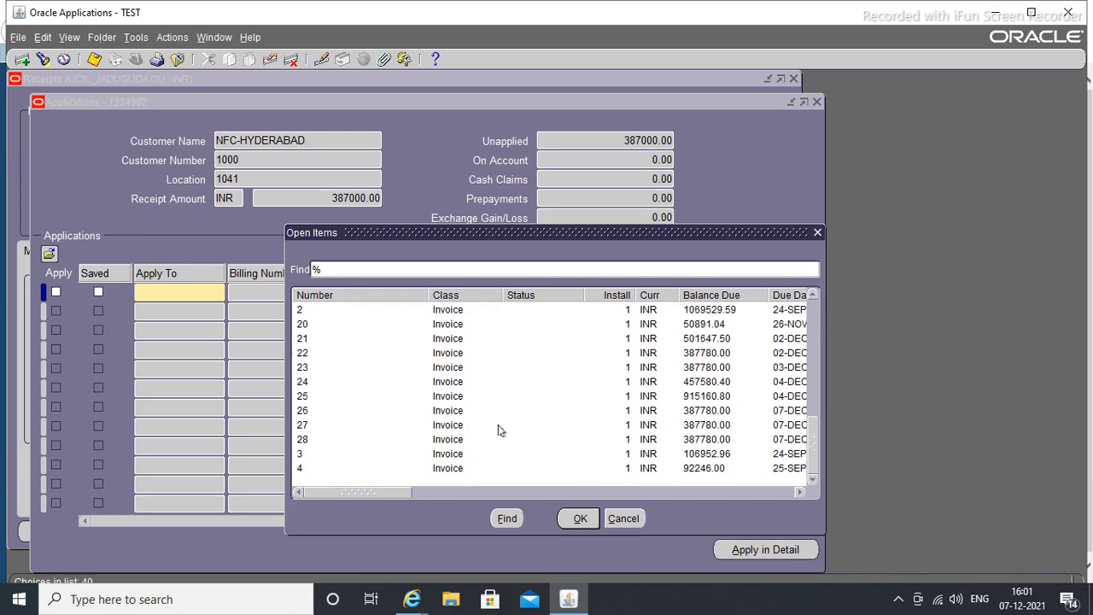
click(304, 441)
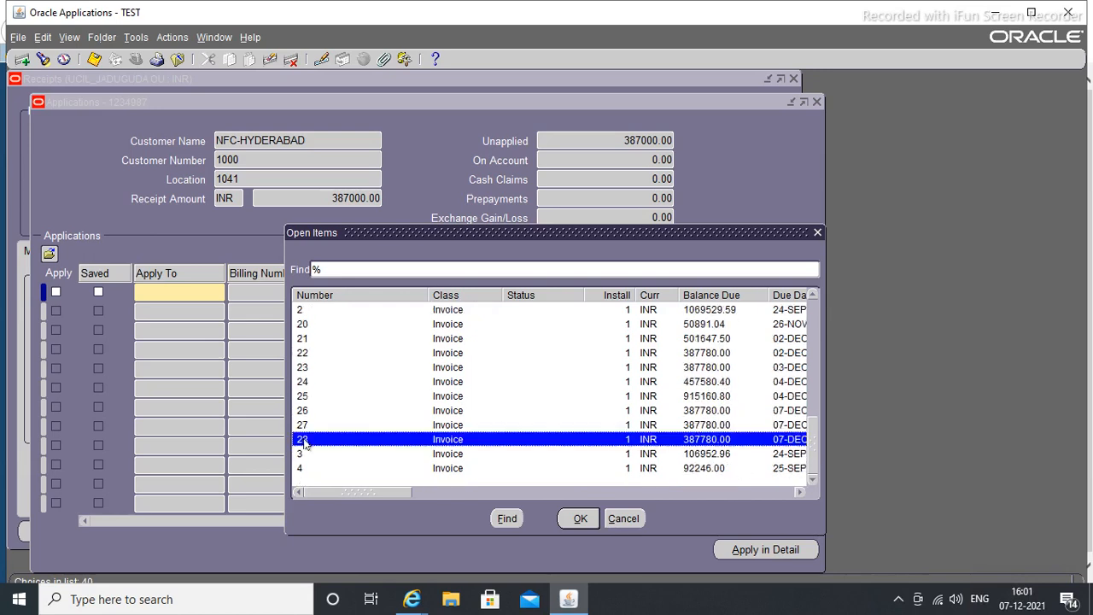
click(574, 519)
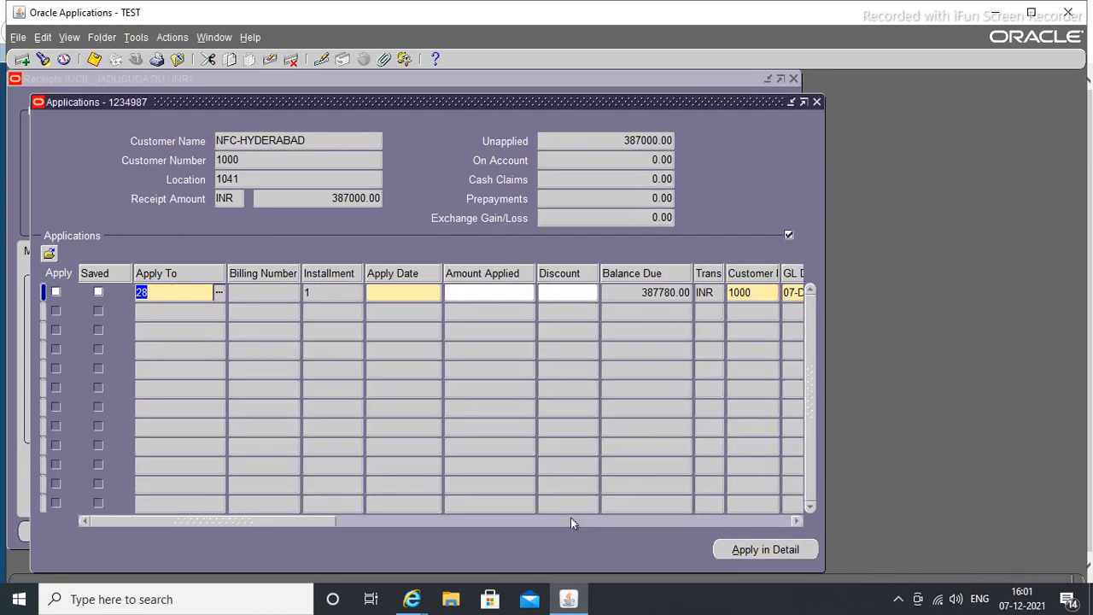
Step: Apply the receipt to invoice 28 with apply date 07-DEC-2021, save the application, and close the Applications window
click(416, 290)
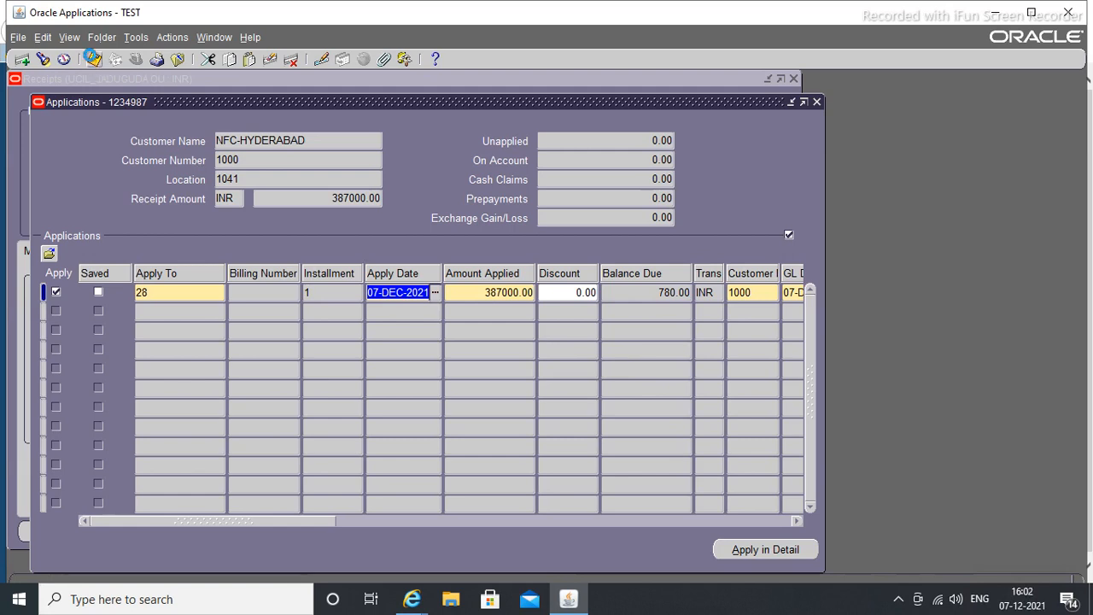
click(92, 58)
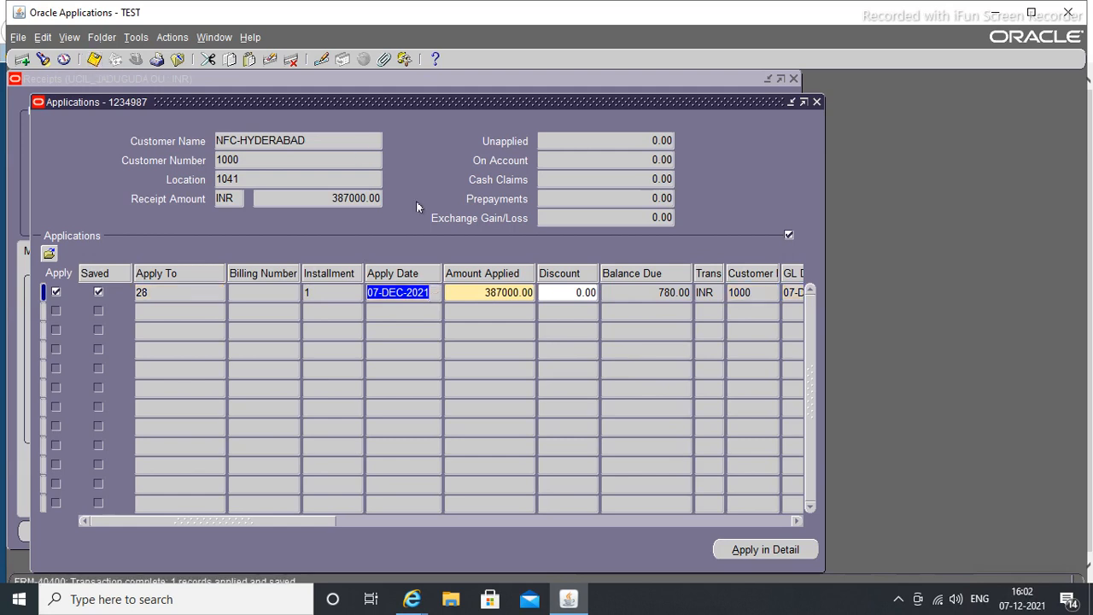
click(816, 103)
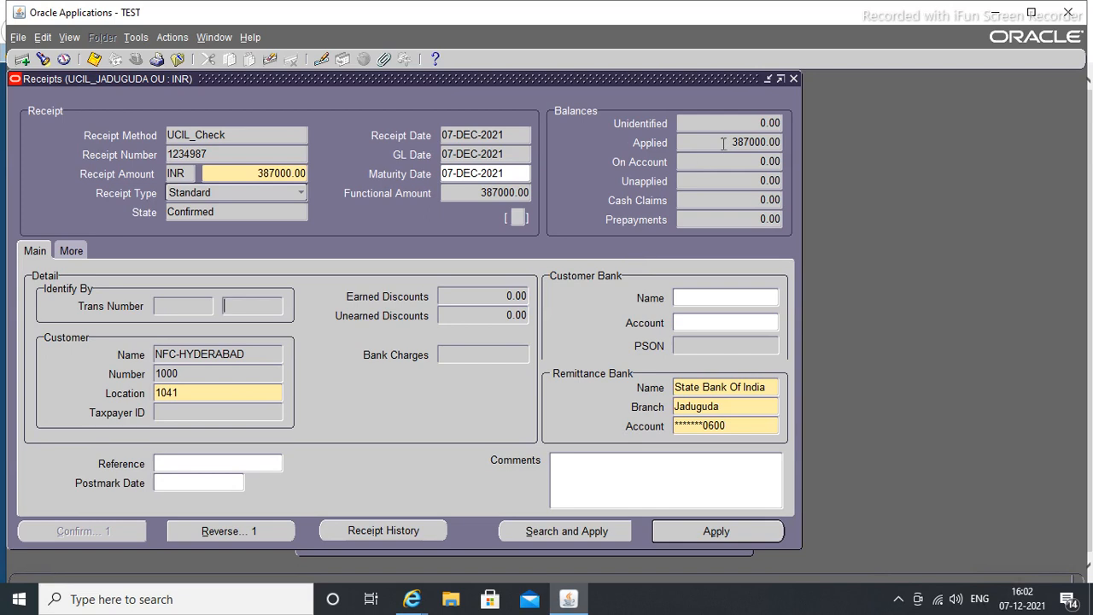
Step: Check the receipt's Applied balance and close the Receipts form after saving
drag(731, 142, 782, 154)
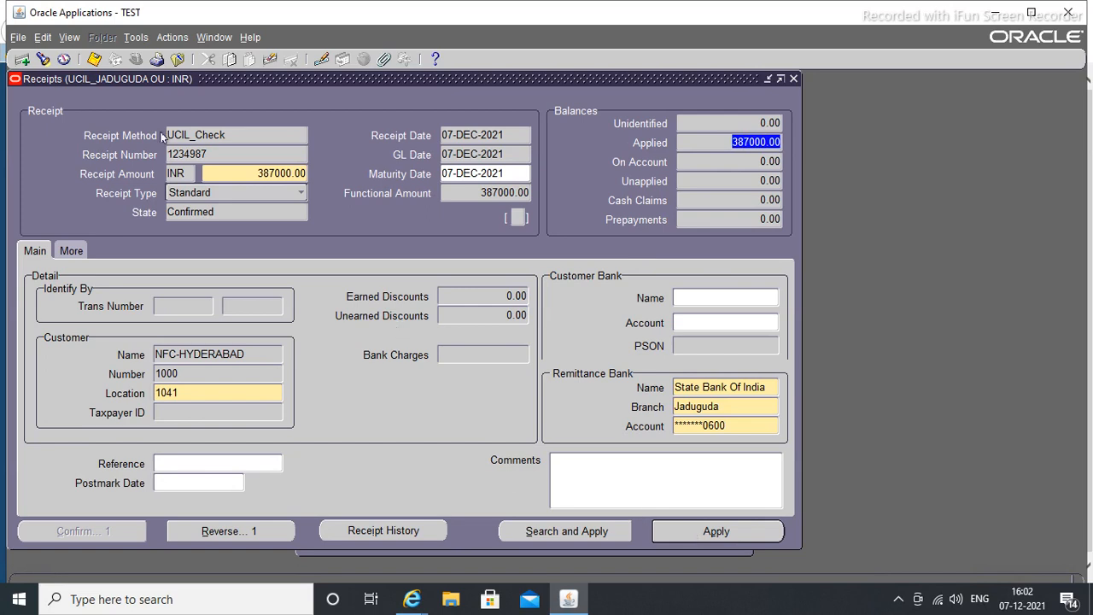
click(94, 59)
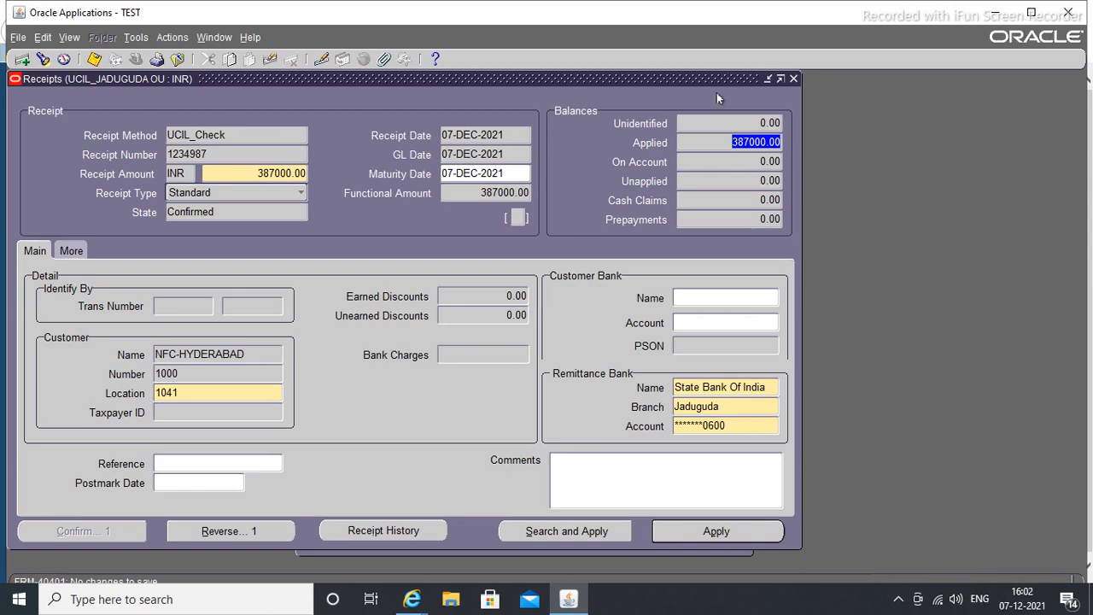
click(793, 80)
click(793, 78)
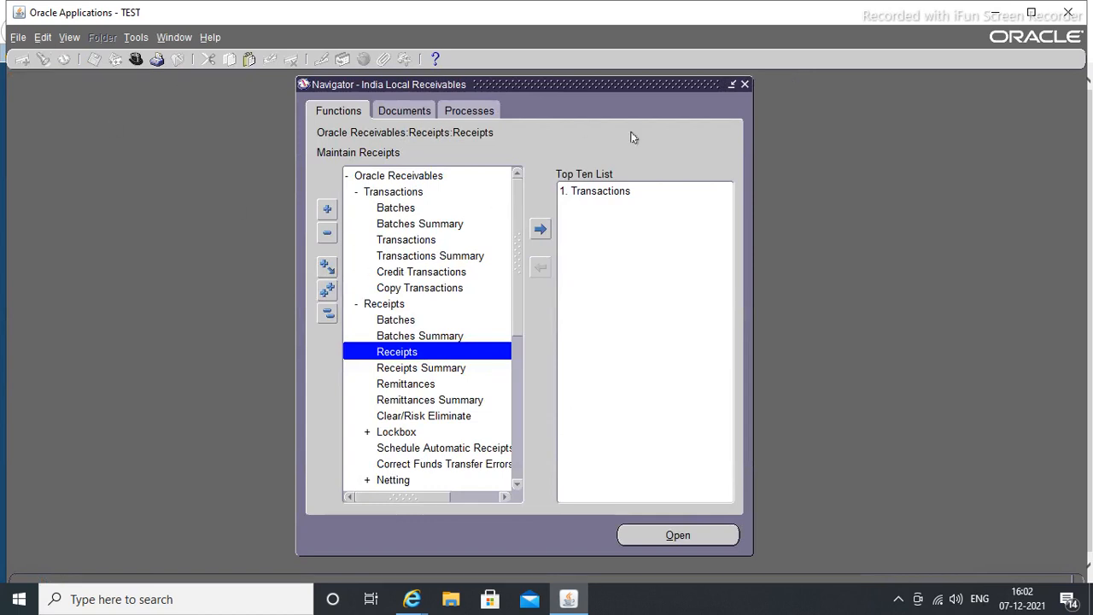
Step: Switch to the General Ledger Super User responsibility and open the Enter Journals form
click(135, 61)
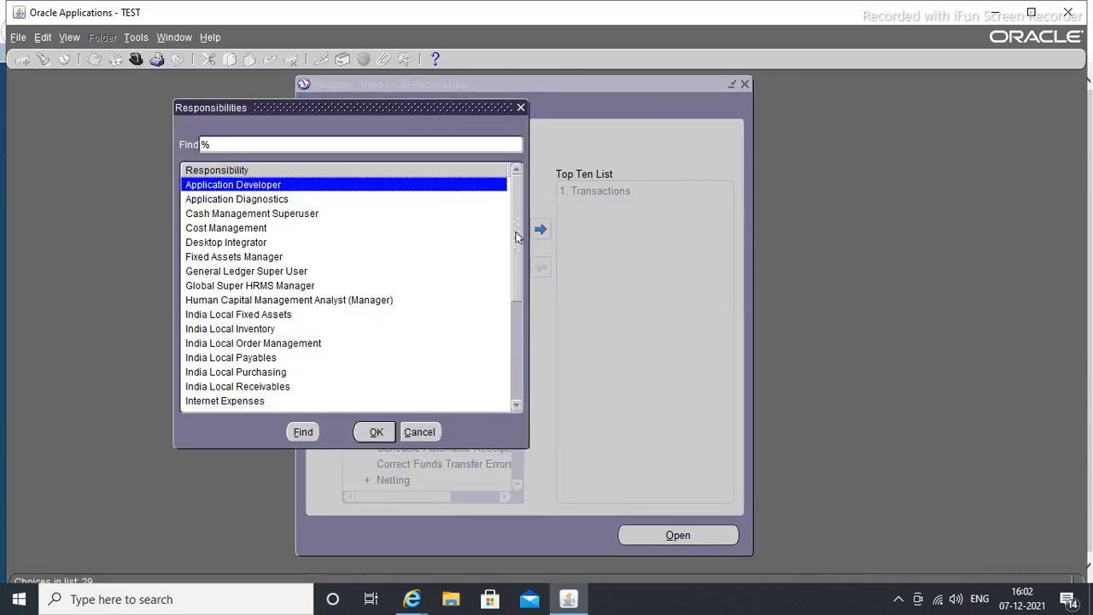
double_click(260, 272)
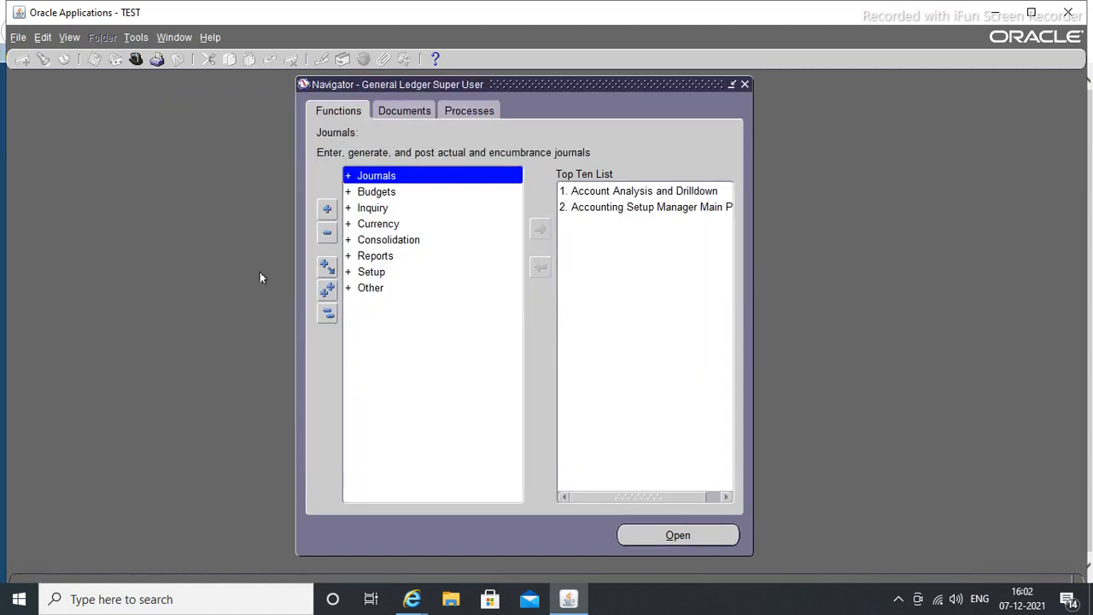
double_click(382, 176)
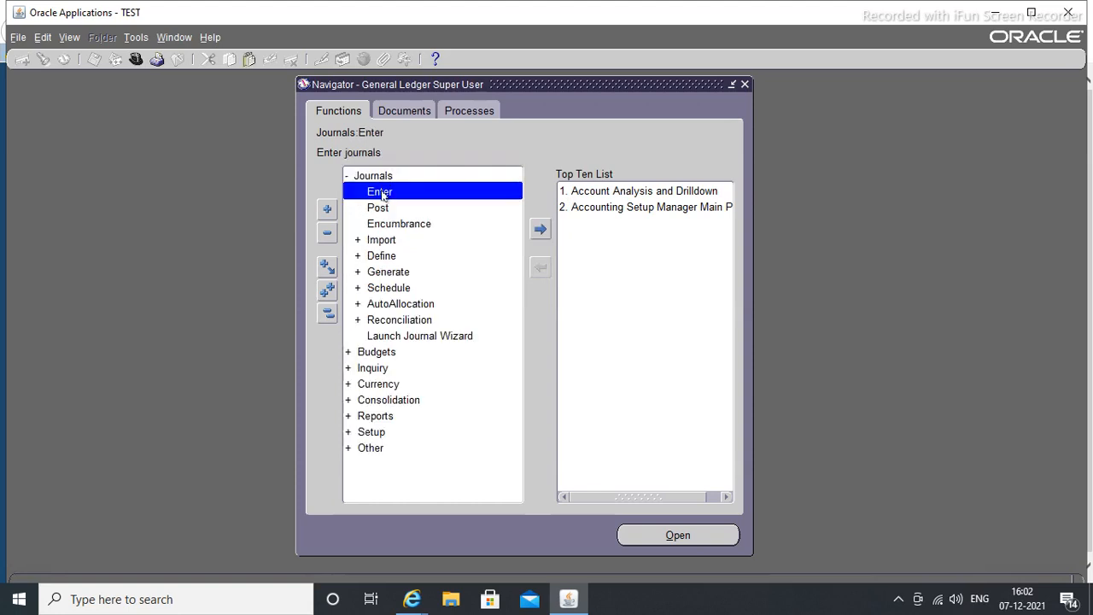
double_click(381, 192)
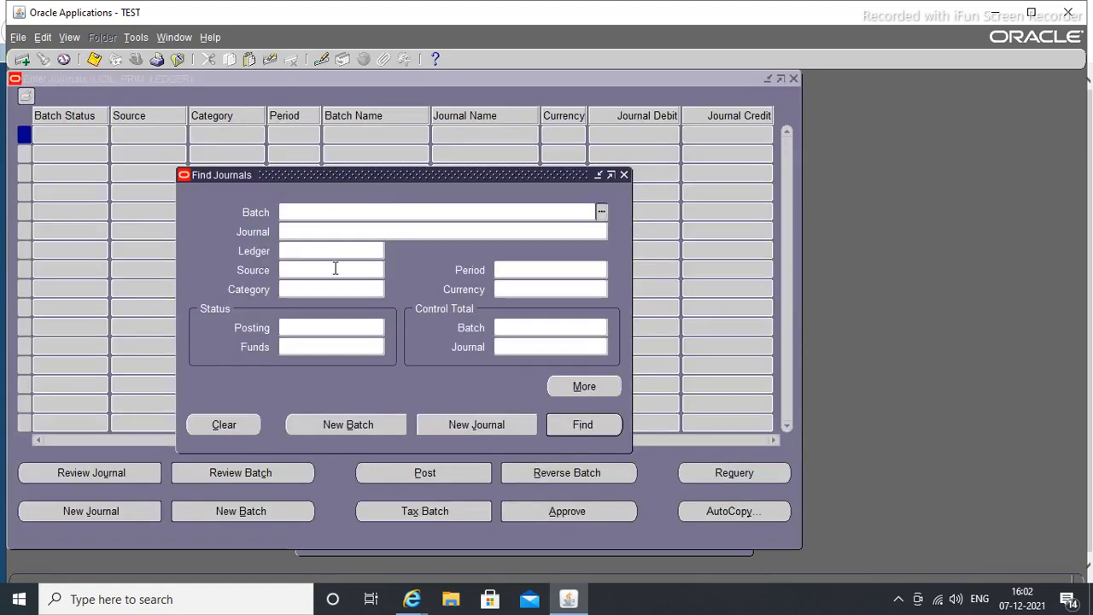
Step: Find the journals with source Receivables for period Dec-21
click(317, 271)
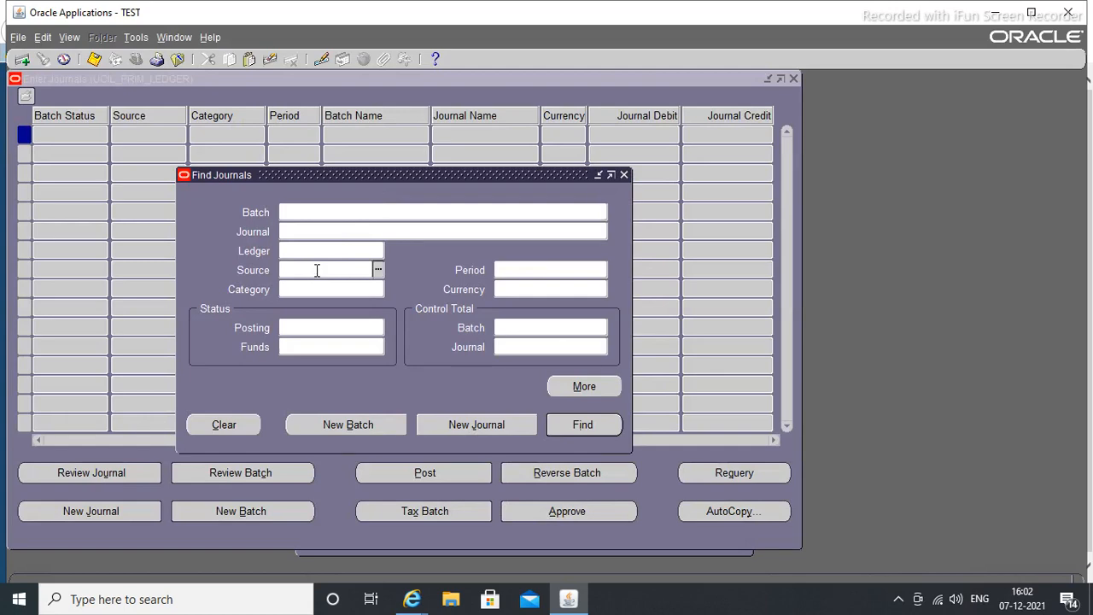
text(rece)
key(Tab)
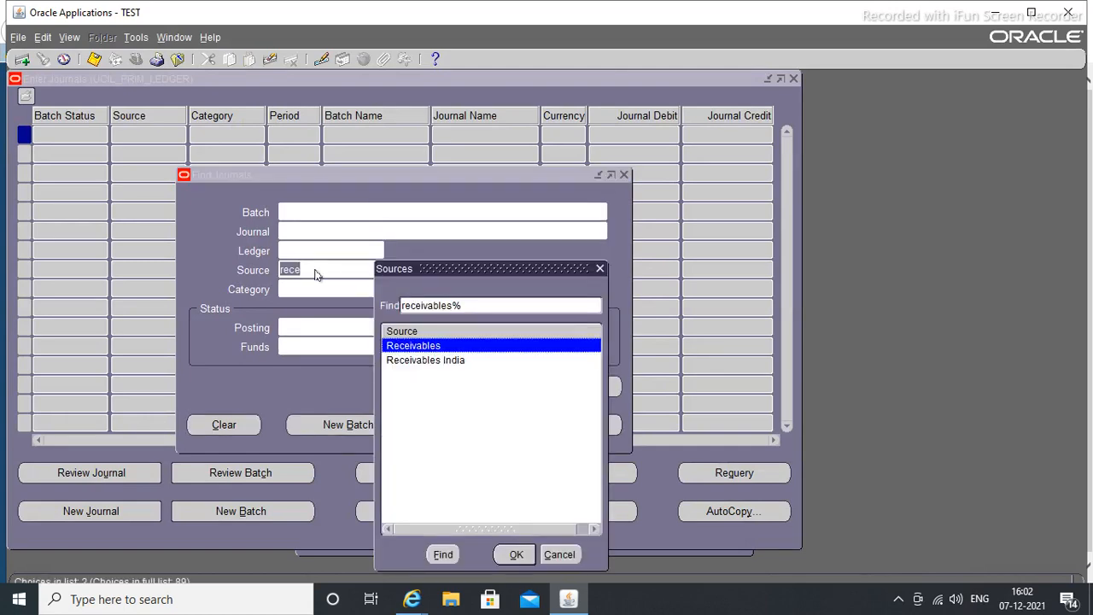
click(505, 555)
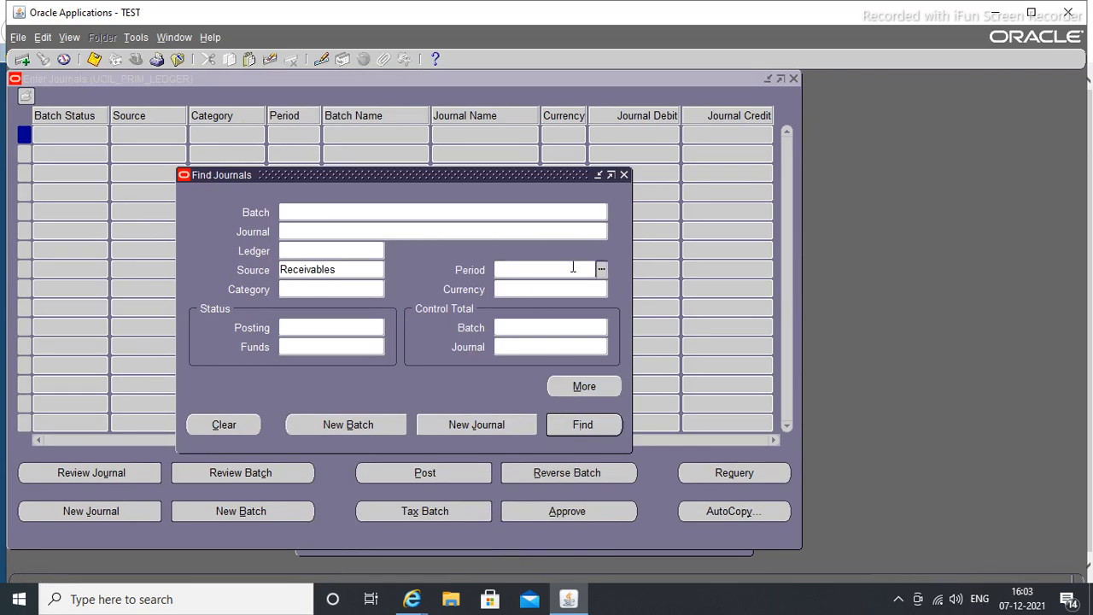
text(dec)
key(Tab)
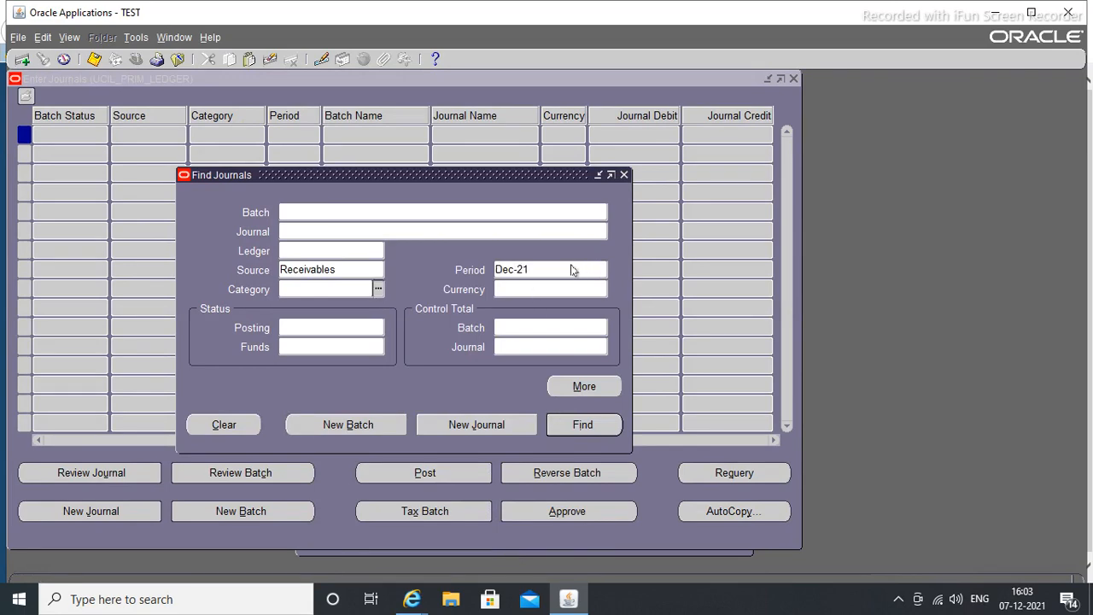
click(577, 419)
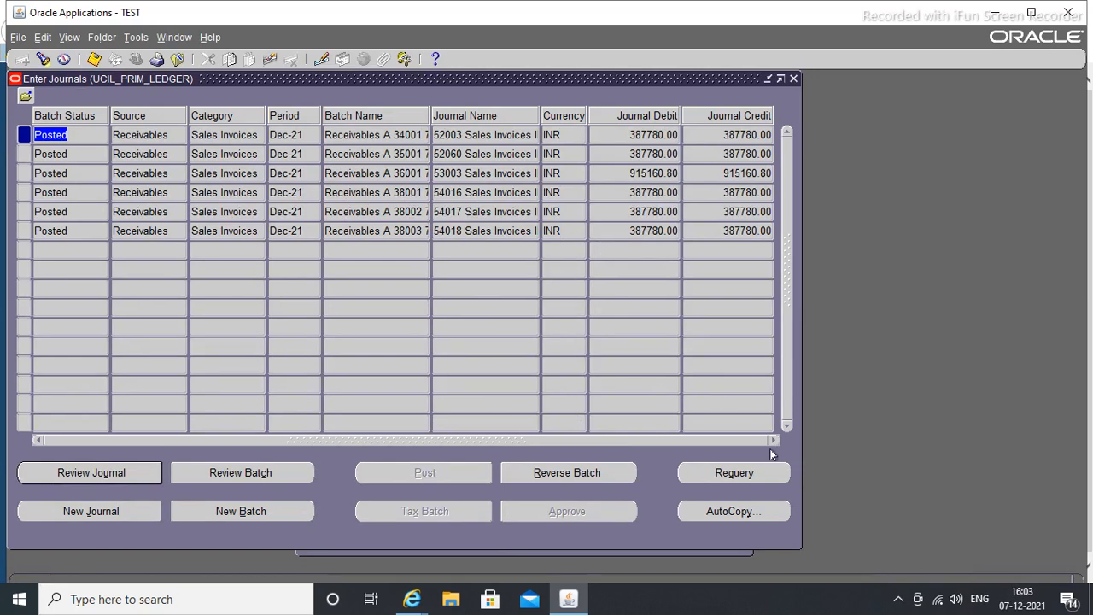
Step: Review the first and last Receivables journals found, 52003 and 54018 Sales Invoices INR, and close the Enter Journals form
click(72, 478)
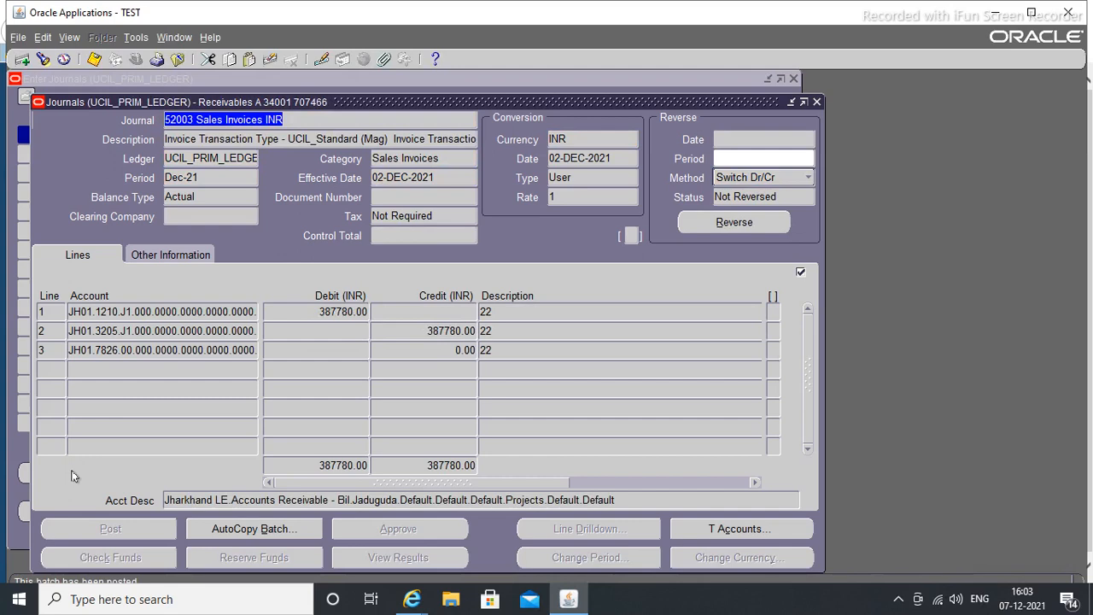
click(816, 101)
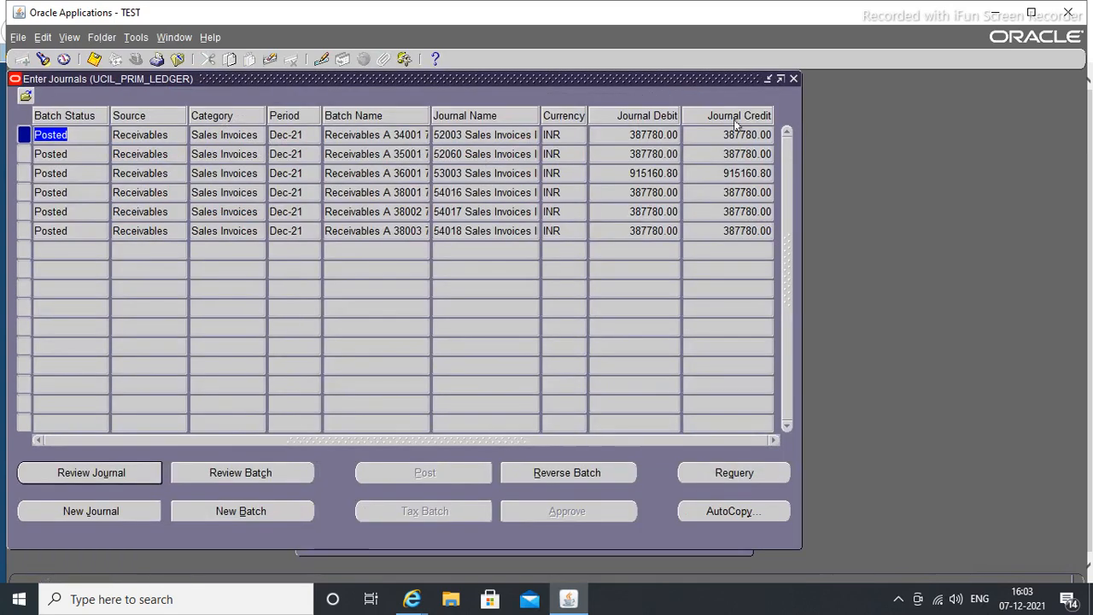
double_click(22, 229)
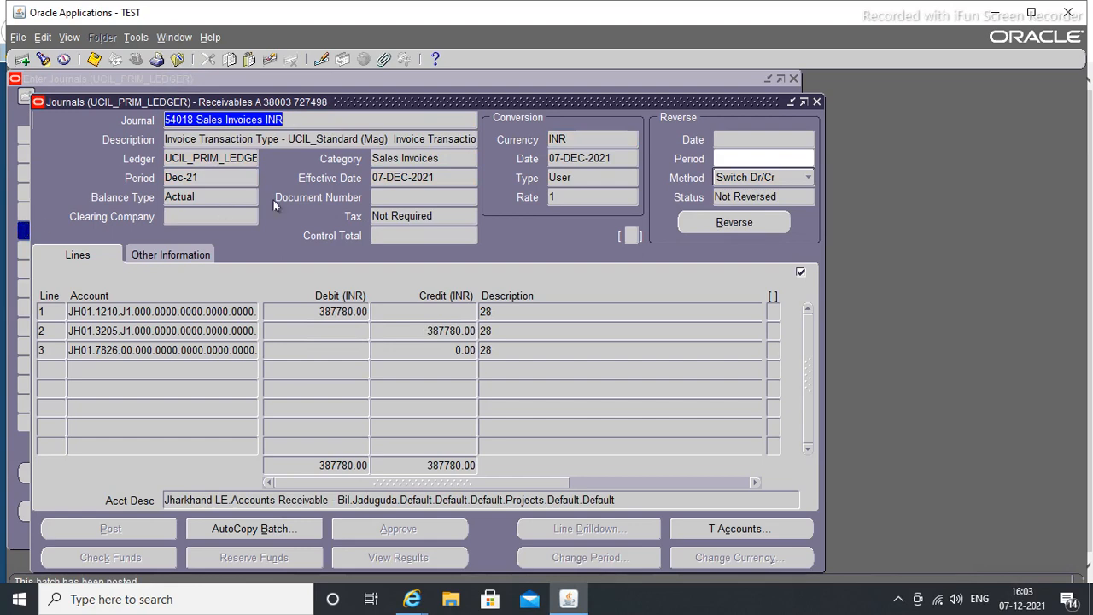
click(613, 158)
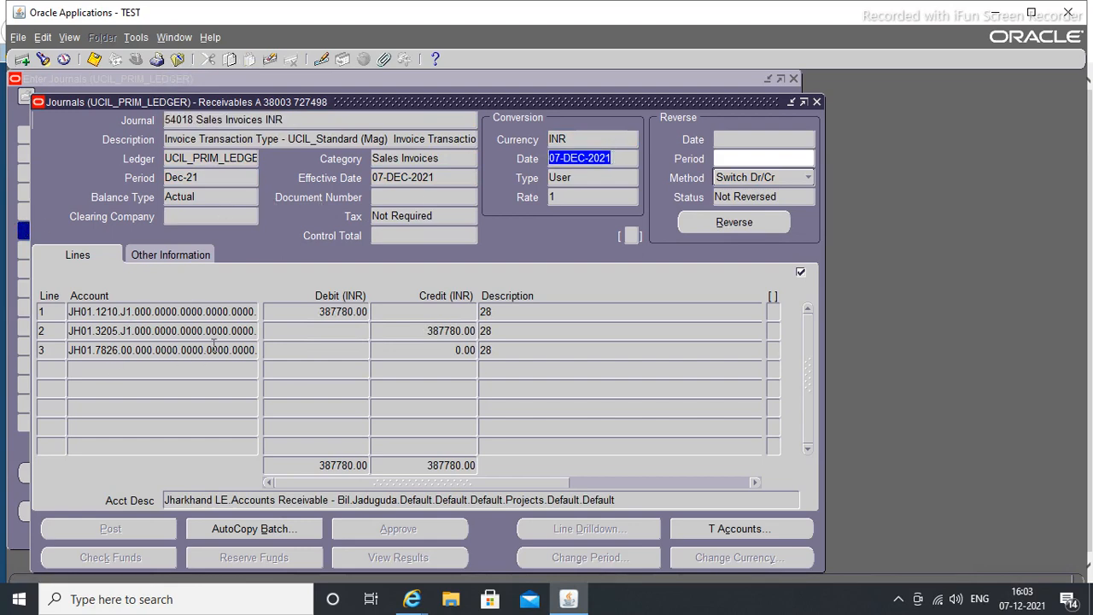
click(94, 60)
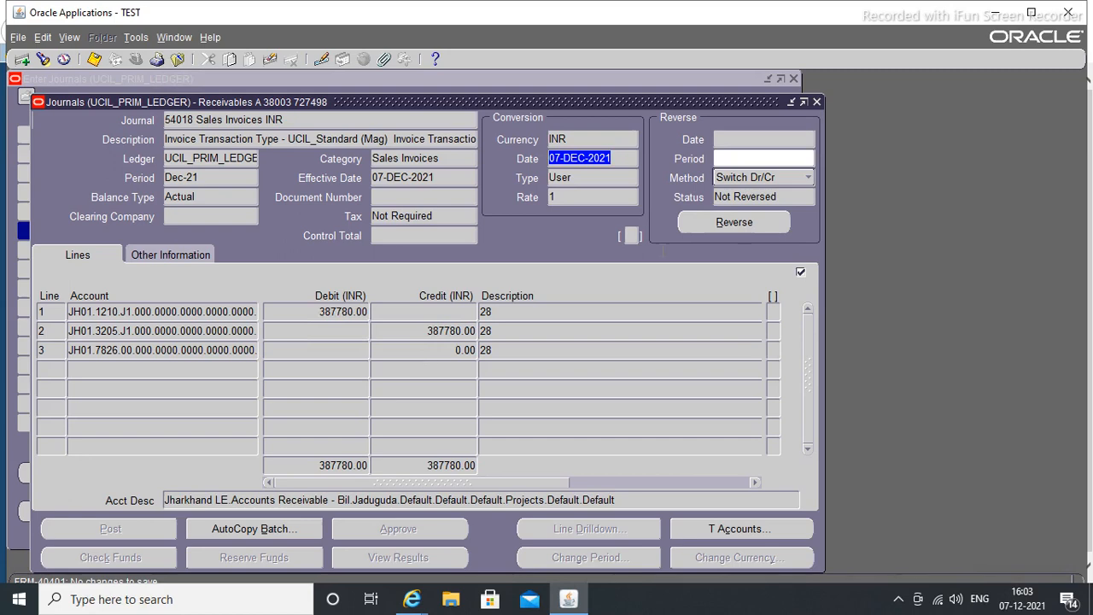
click(816, 102)
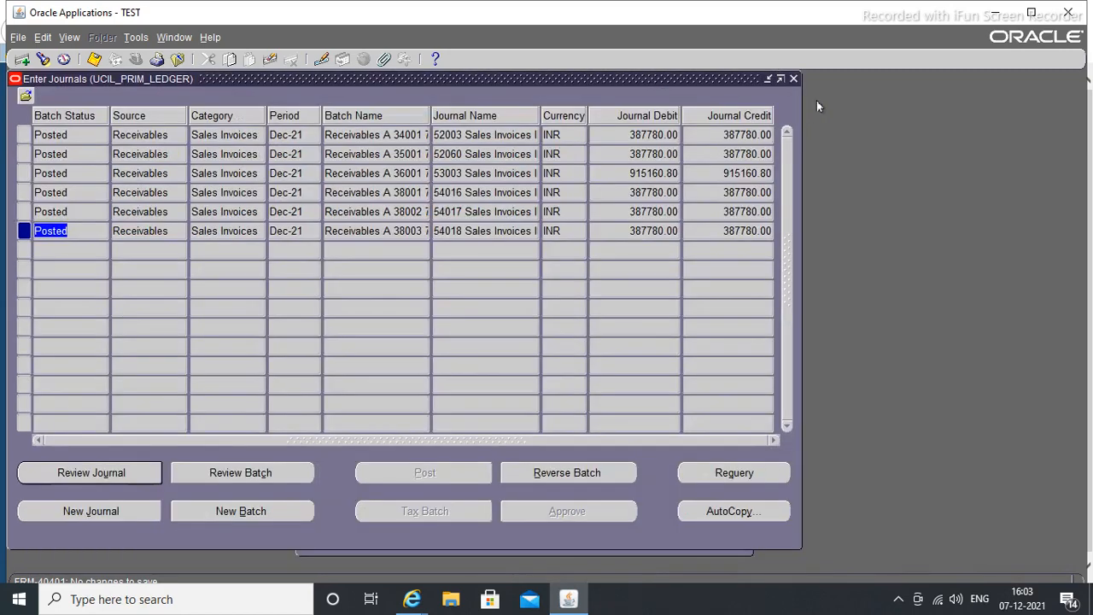
click(793, 78)
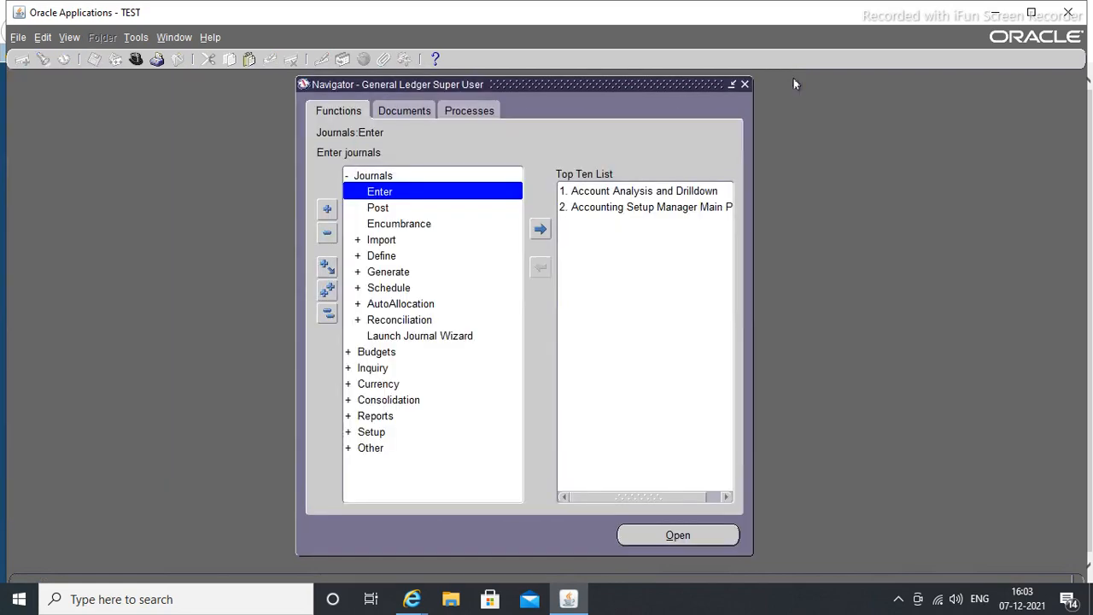